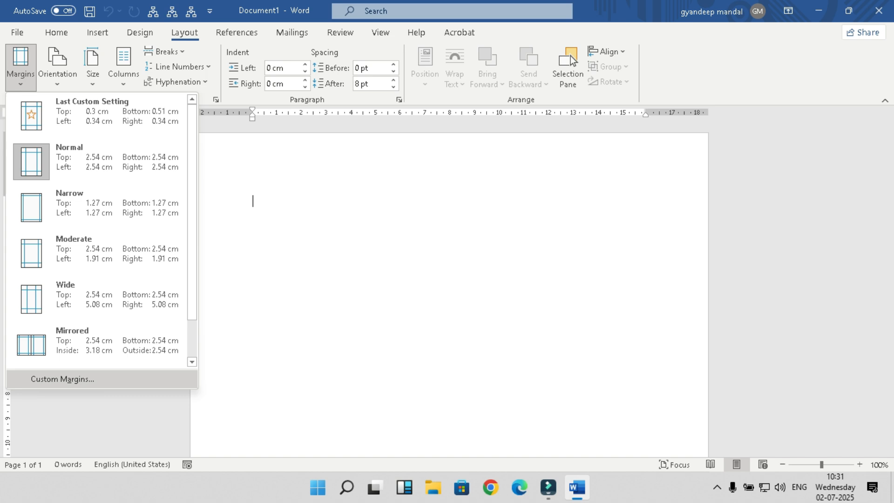
# Step: Set all four custom margins to 0, and accept Word's fix to the printable minimum (0.3/0.51/0.34/0.34 cm)
pyautogui.press('Return')
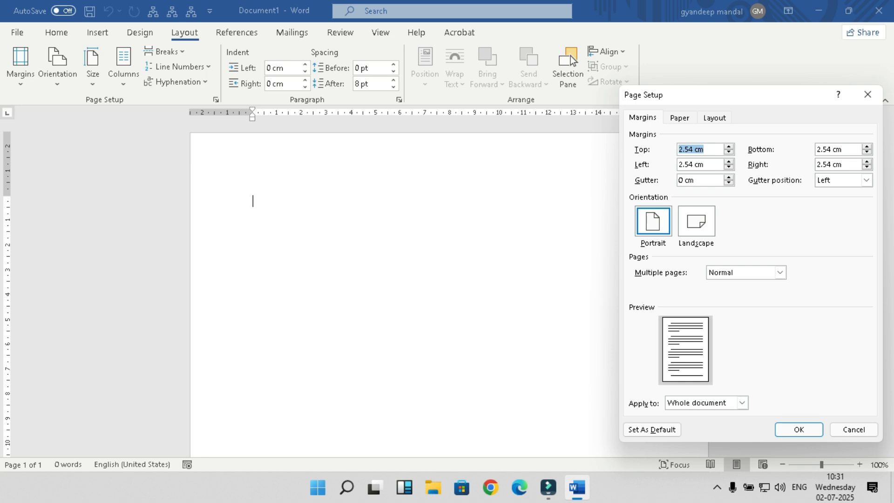
pyautogui.write('0')
pyautogui.press('Tab')
pyautogui.write('0')
pyautogui.press('Tab')
pyautogui.write('0')
pyautogui.press('Tab')
pyautogui.write('0')
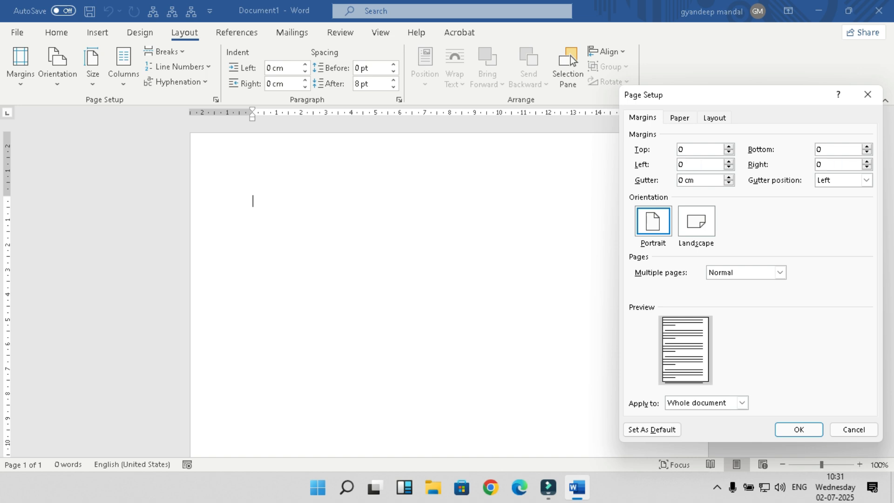
pyautogui.press('Return')
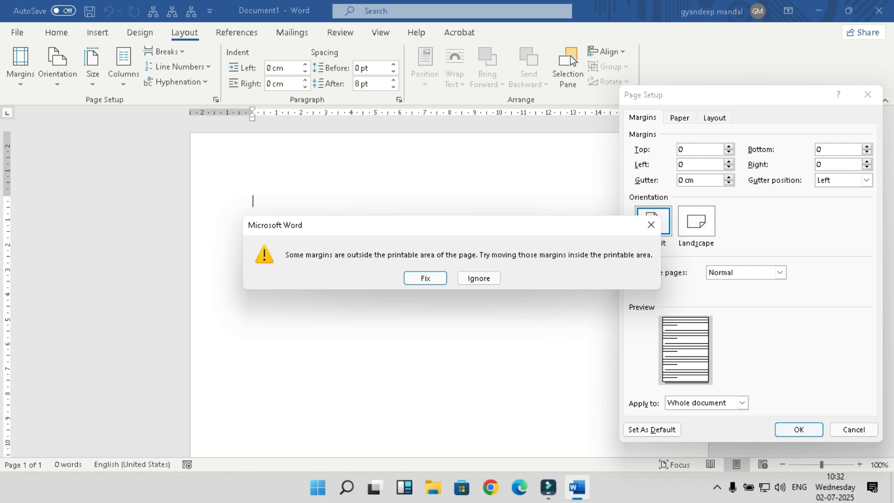
pyautogui.press('Return')
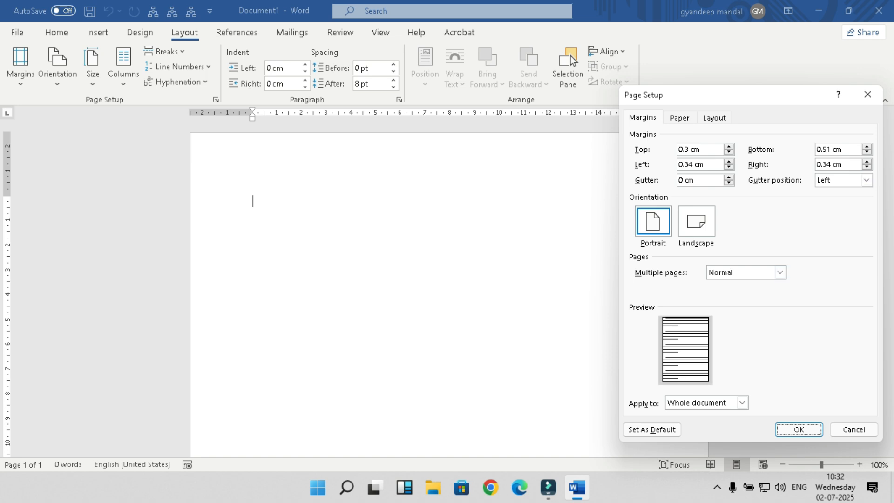
pyautogui.press('Return')
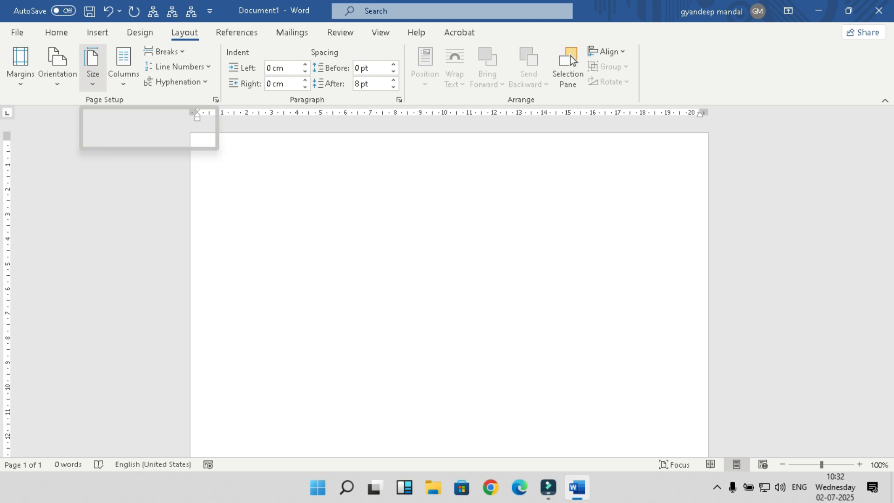
pyautogui.click(92, 67)
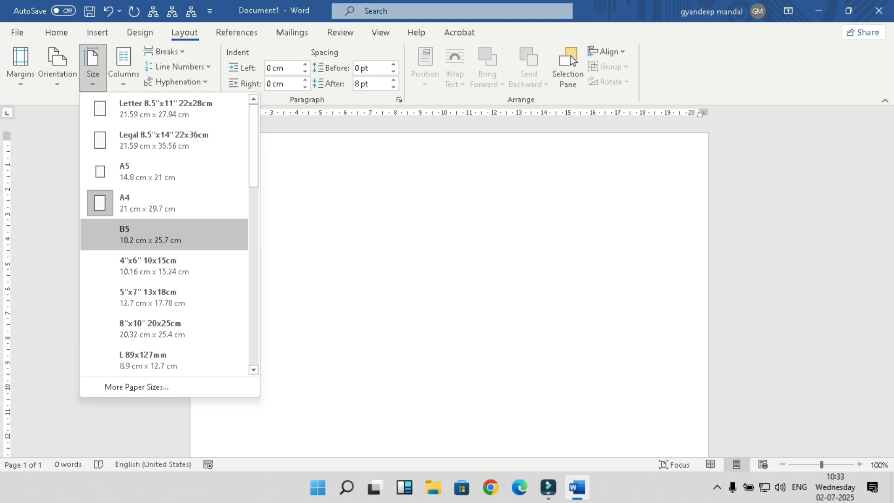
pyautogui.press('Up')
pyautogui.press('Up')
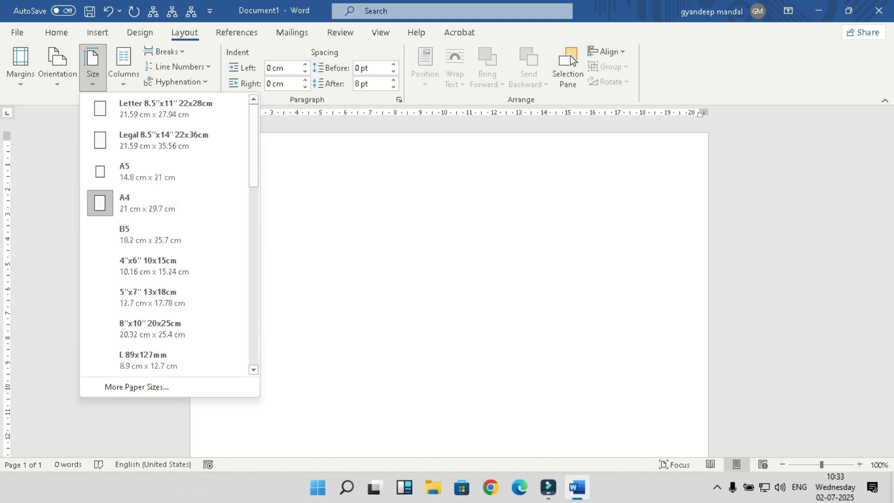
pyautogui.press('Escape')
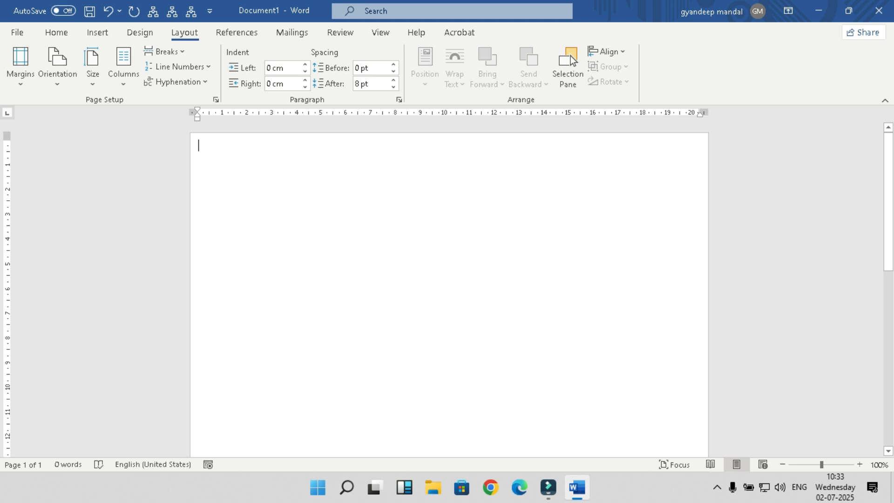
# Step: Draw a trial blue rectangle across the page top, then delete it
pyautogui.click(97, 32)
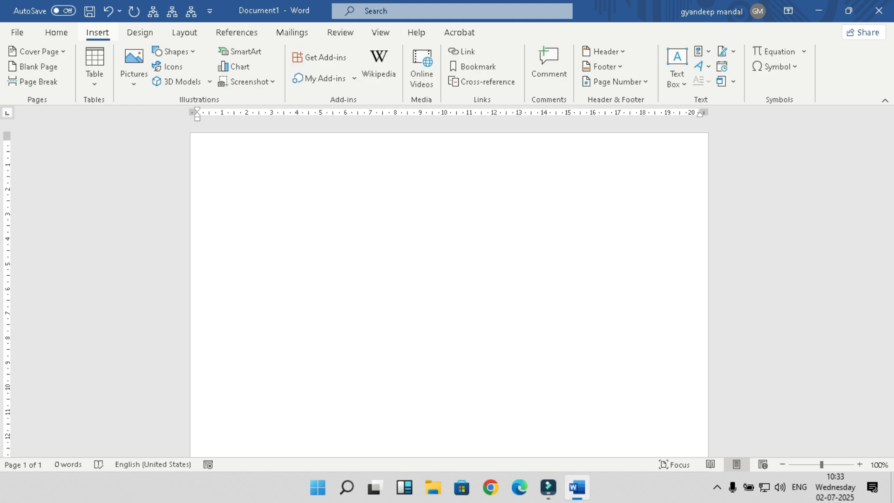
pyautogui.click(175, 51)
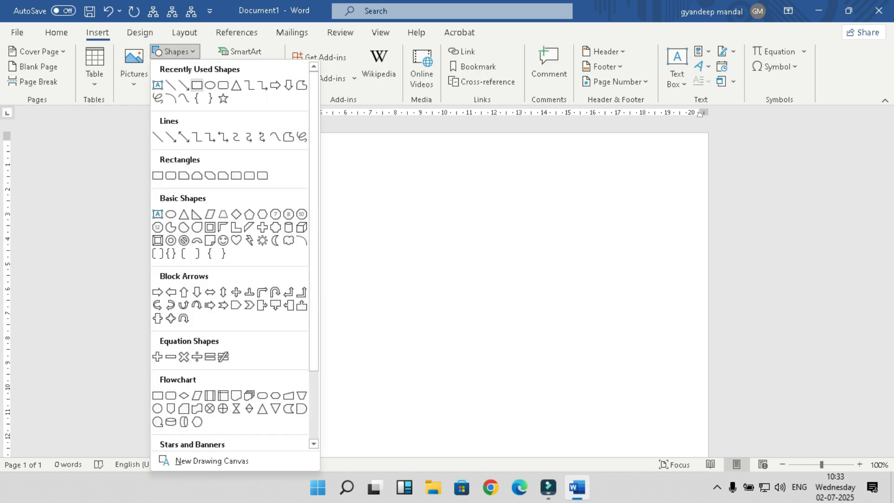
pyautogui.click(197, 85)
pyautogui.moveTo(215, 155); pyautogui.dragTo(660, 230)
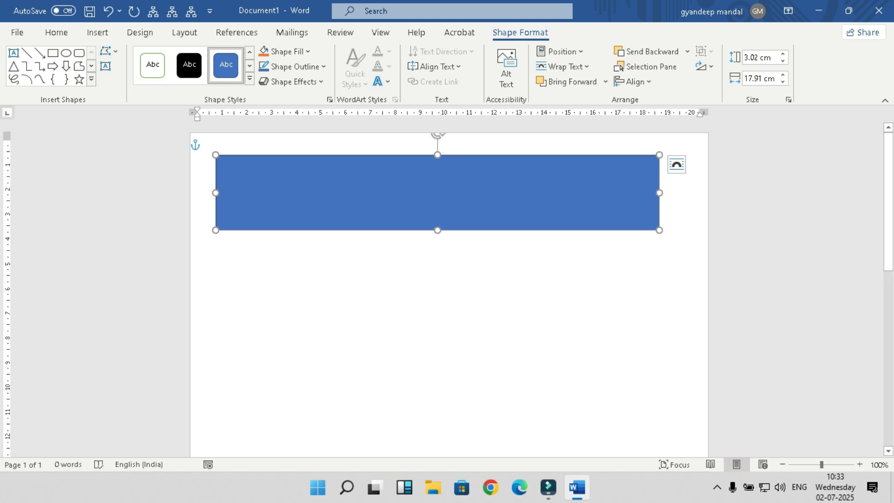
pyautogui.press('Delete')
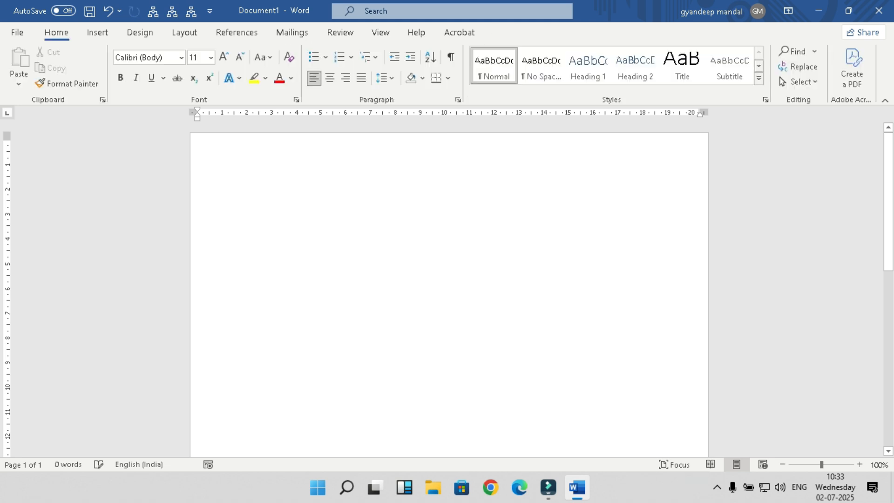
# Step: Draw and delete a trial text box, then choose the Text Box shape again
pyautogui.click(98, 32)
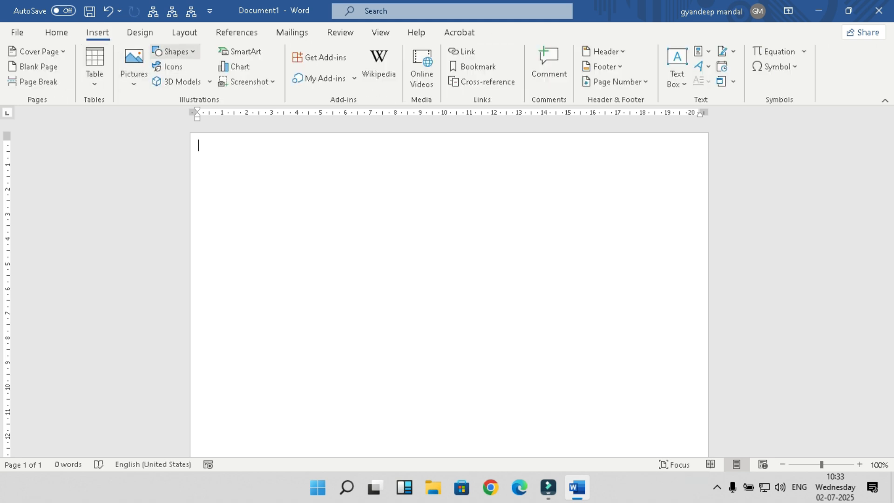
pyautogui.click(175, 51)
pyautogui.click(158, 214)
pyautogui.moveTo(216, 154); pyautogui.dragTo(684, 214)
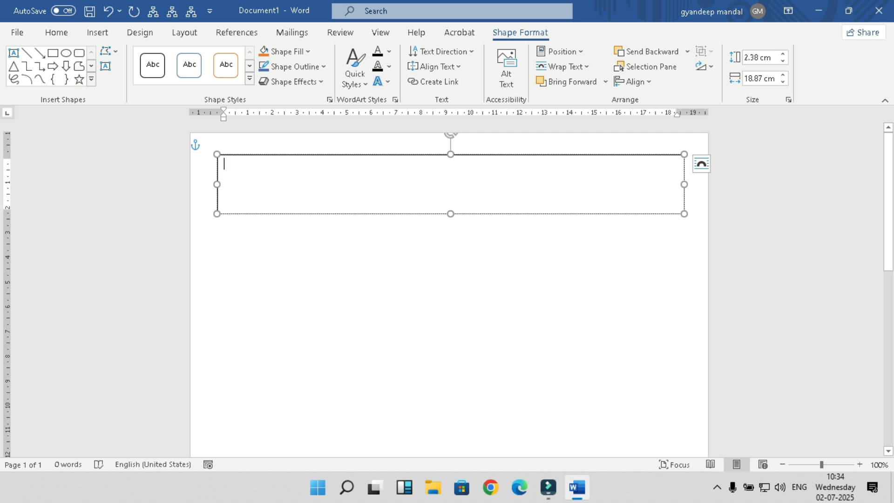
pyautogui.press('Delete')
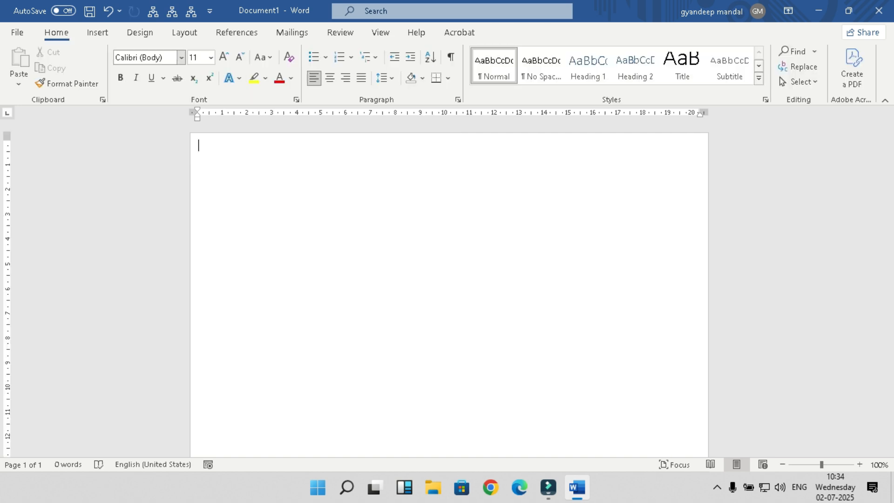
pyautogui.click(97, 33)
pyautogui.click(176, 52)
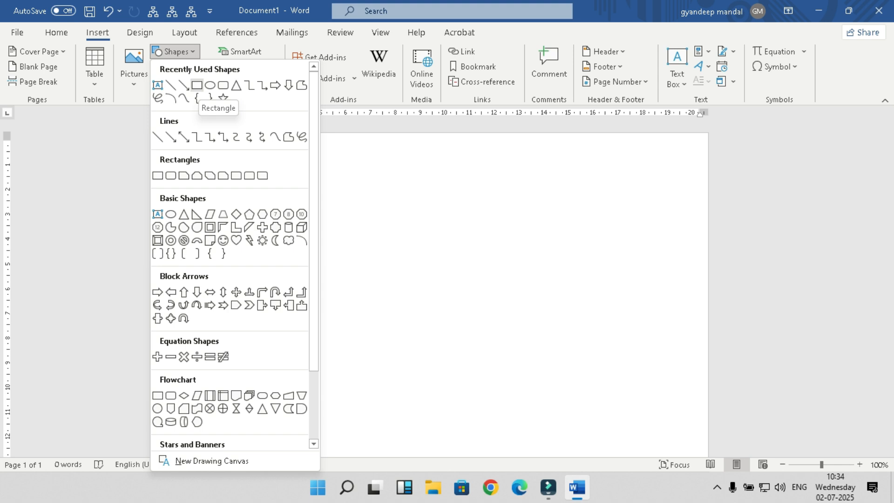
pyautogui.click(157, 85)
# Step: Draw a text box across the page top and type 'LAQSHYA COMPUTER TRAINING INSTITUTE'
pyautogui.moveTo(236, 155); pyautogui.dragTo(608, 211)
pyautogui.write('LAQSHYA COMPUTER TR')
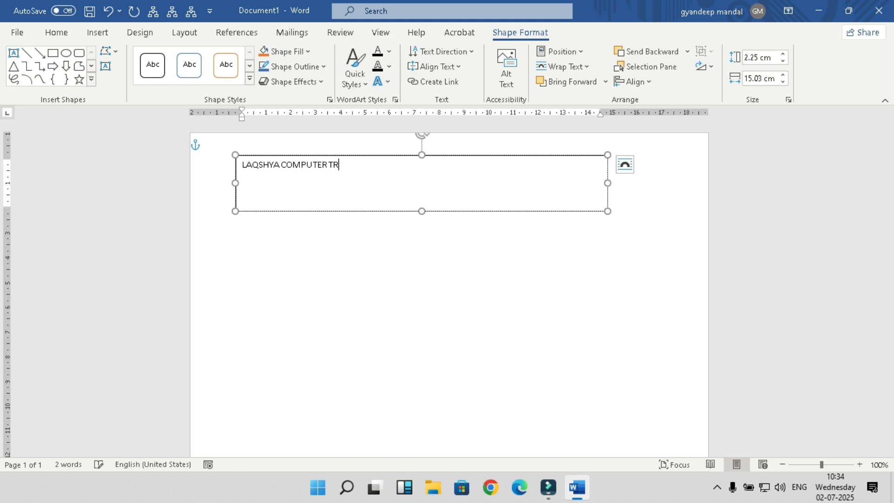
pyautogui.write('AINING INSTITUTE')
# Step: Enlarge the title text to 28 pt and widen the text box on both sides
pyautogui.hotkey('ctrl', 'a')
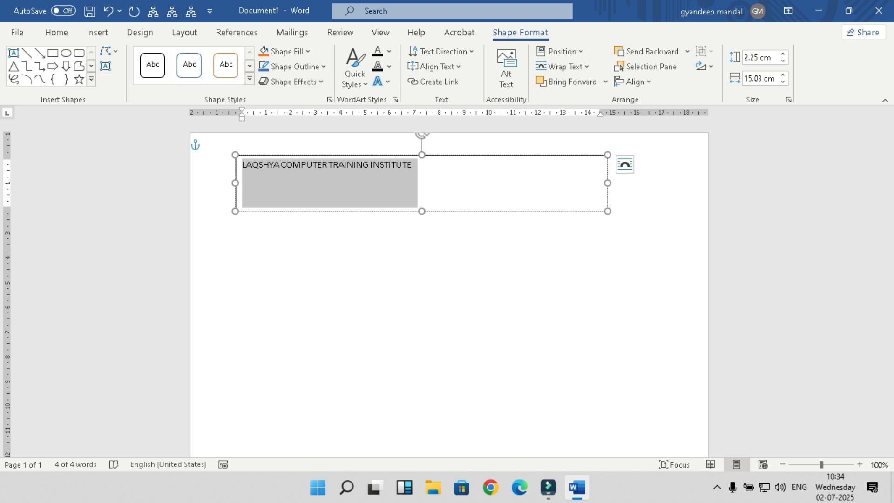
pyautogui.click(57, 32)
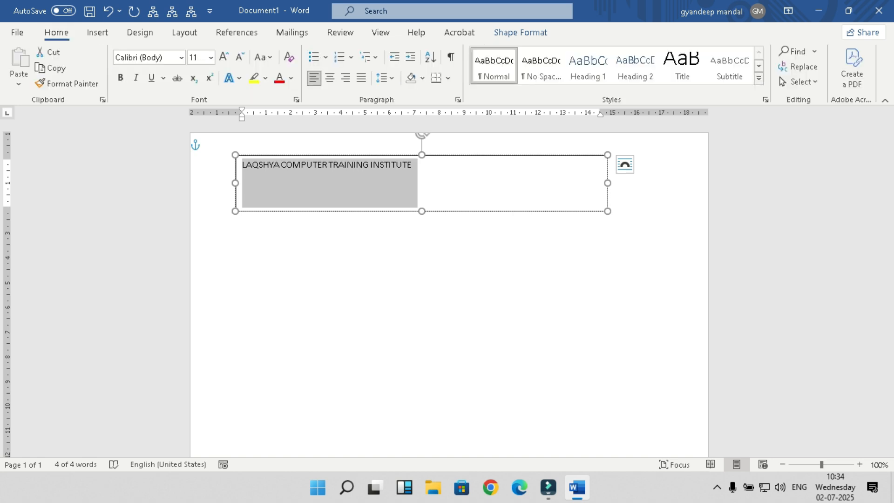
pyautogui.click(224, 57)
pyautogui.click(224, 57)
pyautogui.click(224, 57)
pyautogui.click(224, 57)
pyautogui.click(224, 57)
pyautogui.click(224, 57)
pyautogui.click(224, 57)
pyautogui.moveTo(607, 183); pyautogui.dragTo(669, 183)
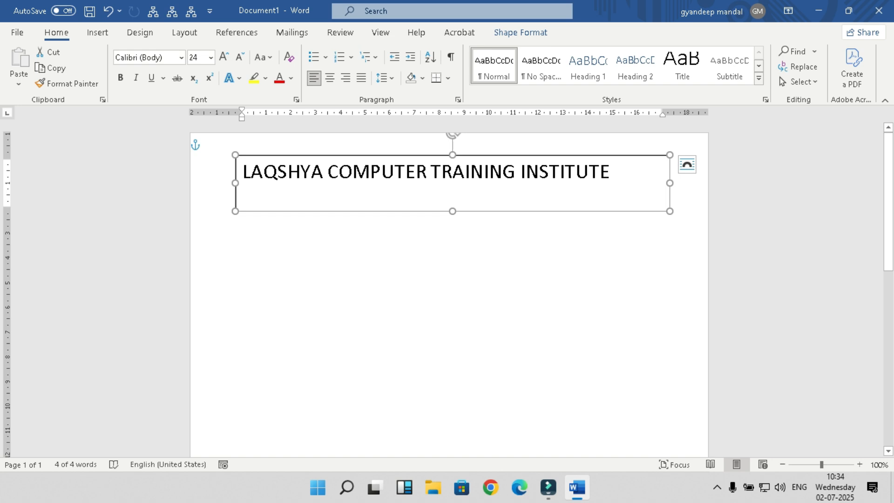
pyautogui.moveTo(235, 183); pyautogui.dragTo(210, 183)
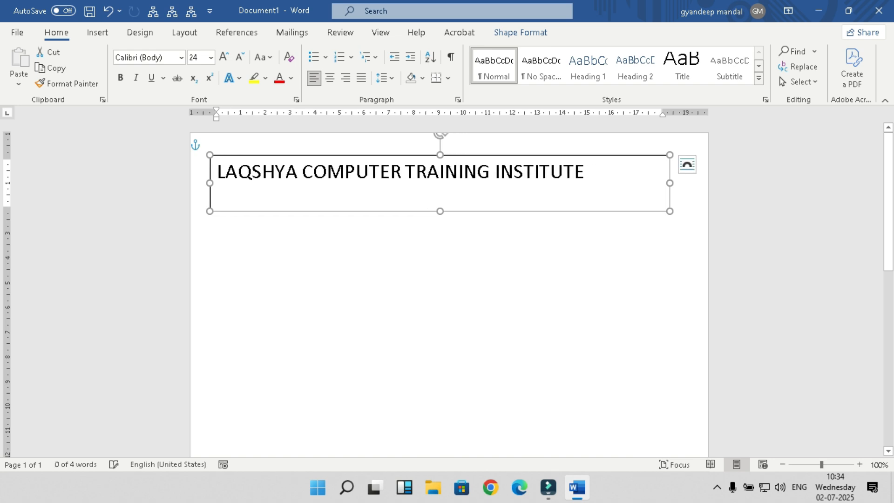
pyautogui.click(224, 57)
pyautogui.click(224, 57)
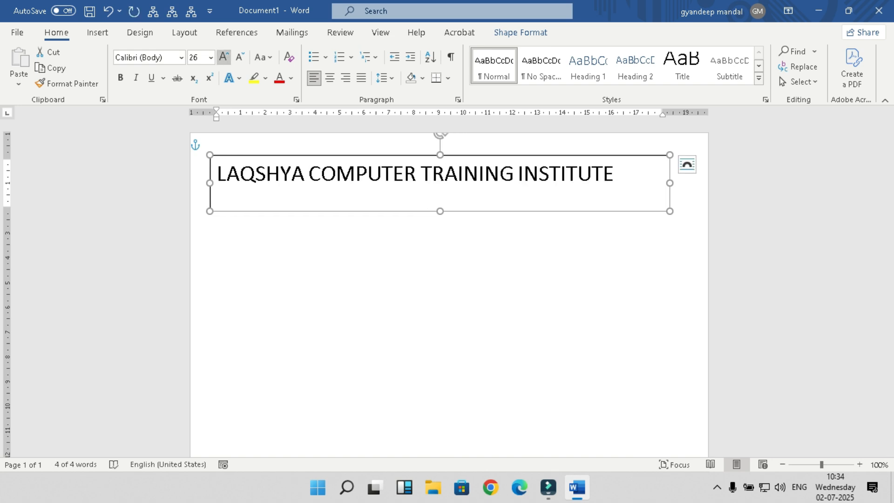
pyautogui.click(224, 57)
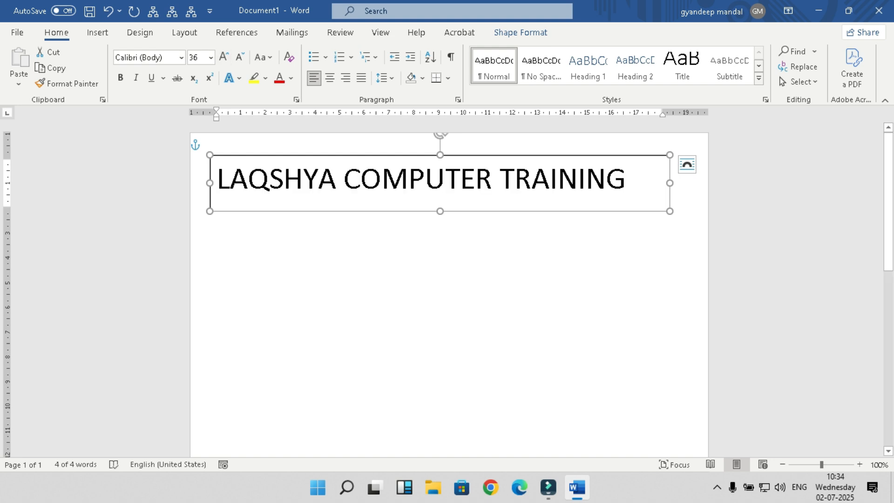
pyautogui.click(239, 57)
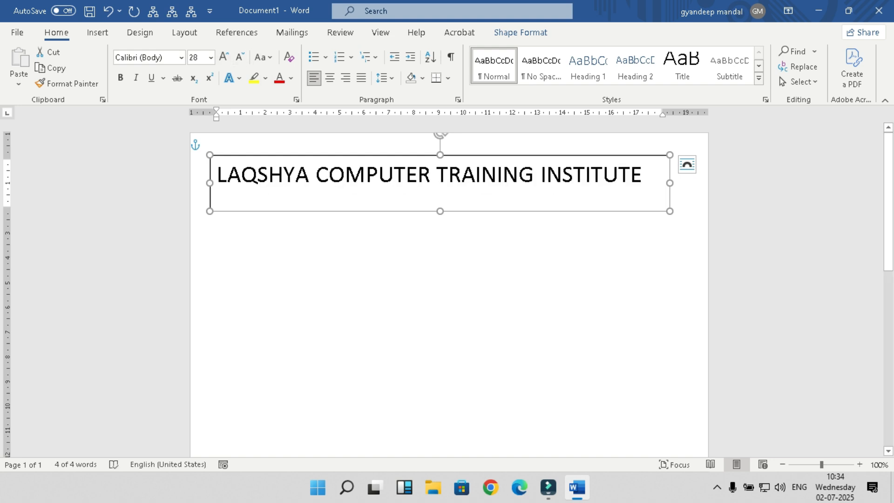
# Step: Change the title font to Adobe Garamond Pro Bold, widen the box, and shrink it to 26 pt
pyautogui.moveTo(218, 182); pyautogui.dragTo(657, 181)
pyautogui.click(181, 57)
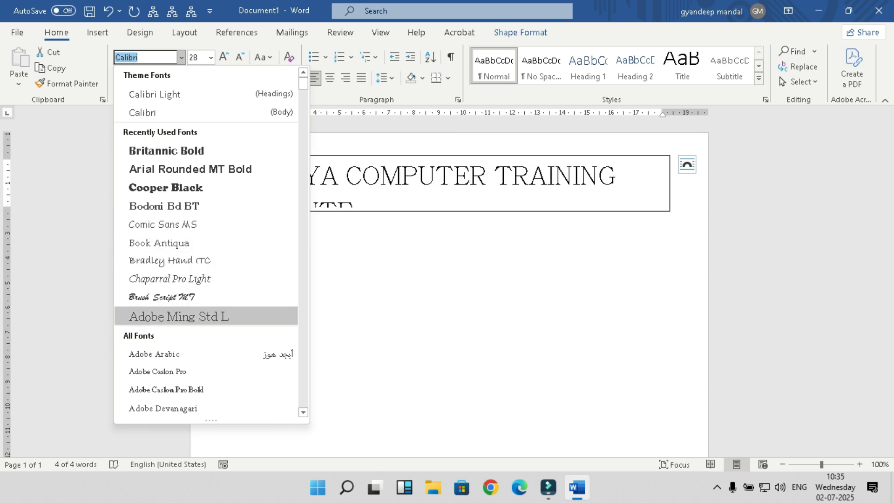
pyautogui.scroll(-3, 205, 354)
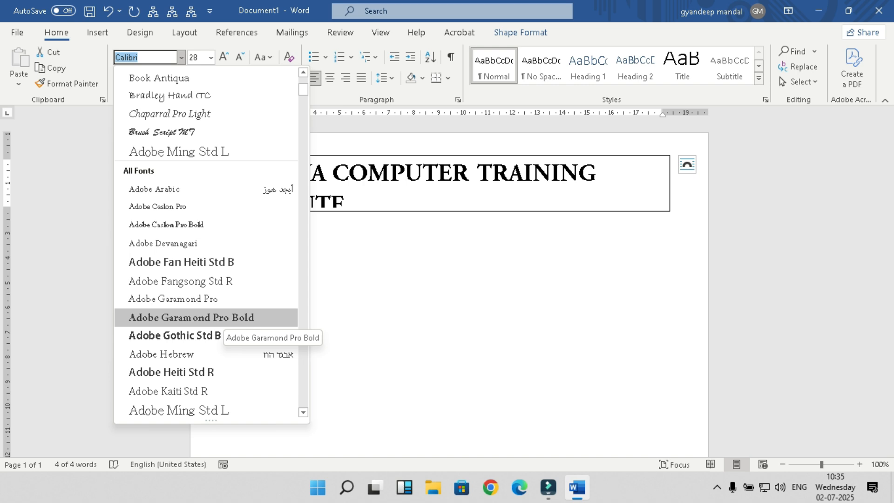
pyautogui.click(219, 322)
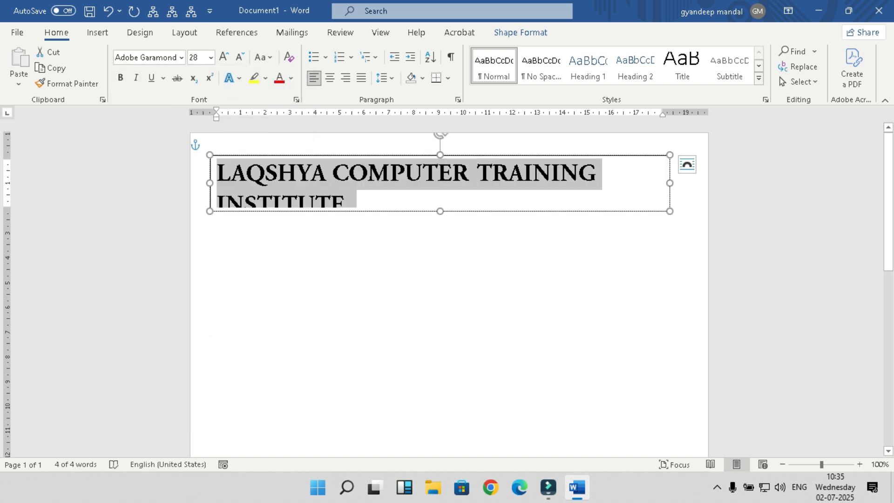
pyautogui.moveTo(670, 183); pyautogui.dragTo(696, 183)
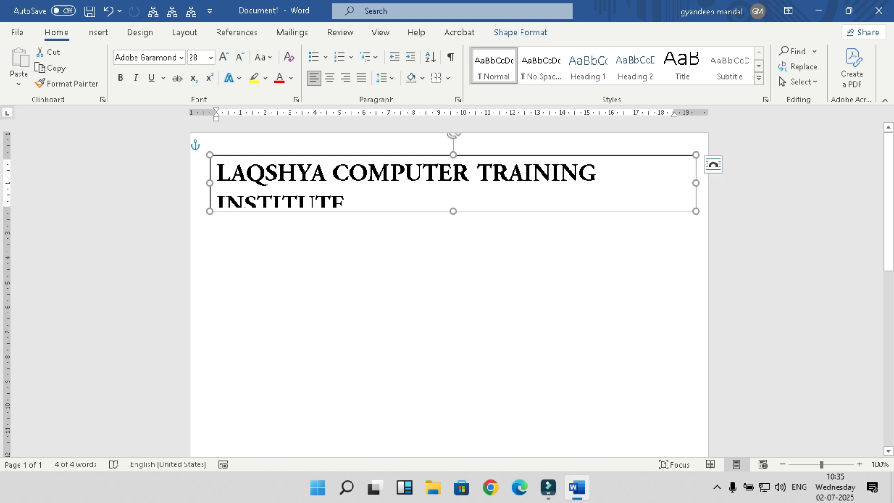
pyautogui.moveTo(210, 183); pyautogui.dragTo(203, 183)
pyautogui.moveTo(338, 201); pyautogui.dragTo(212, 173)
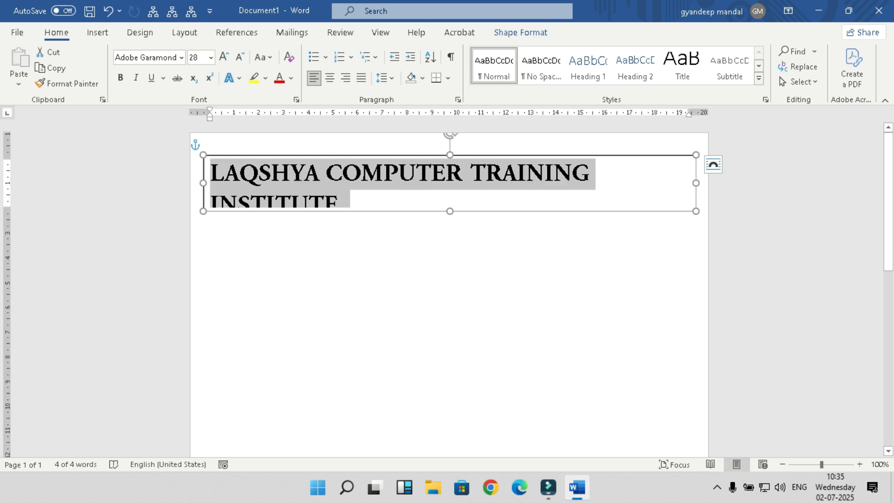
pyautogui.click(240, 57)
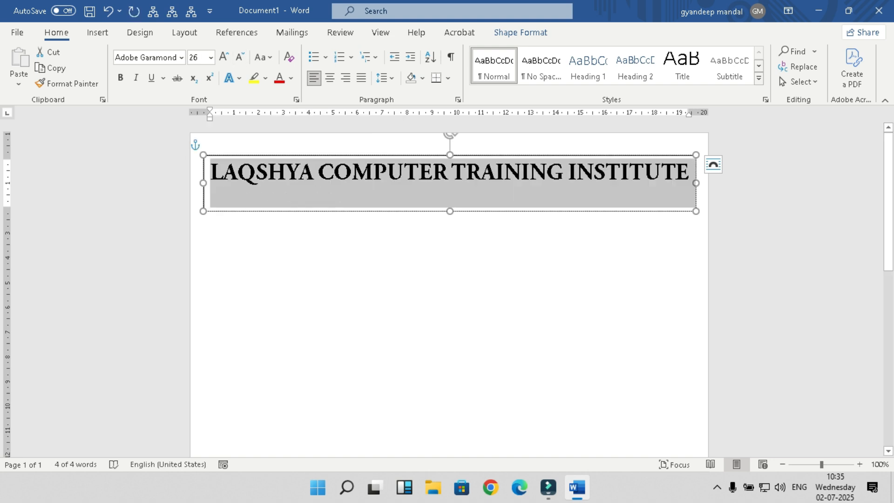
pyautogui.click(198, 145)
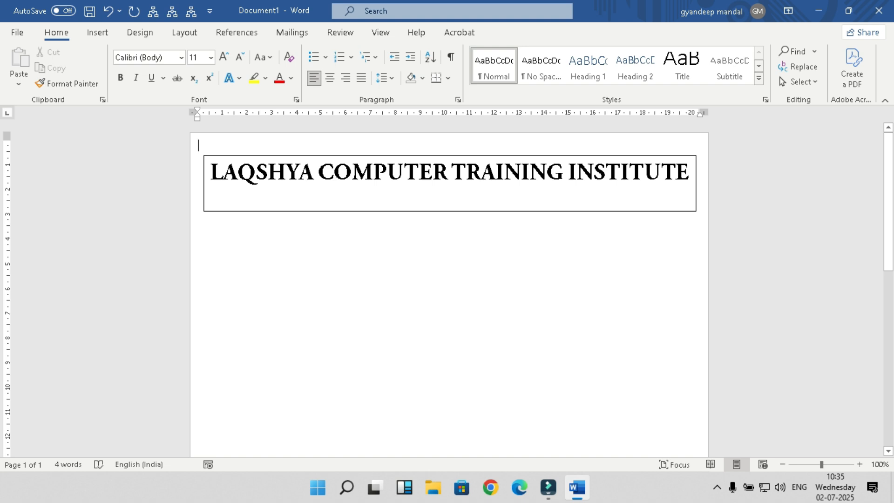
# Step: Give the title text box No Outline and nudge it slightly up and left
pyautogui.click(419, 211)
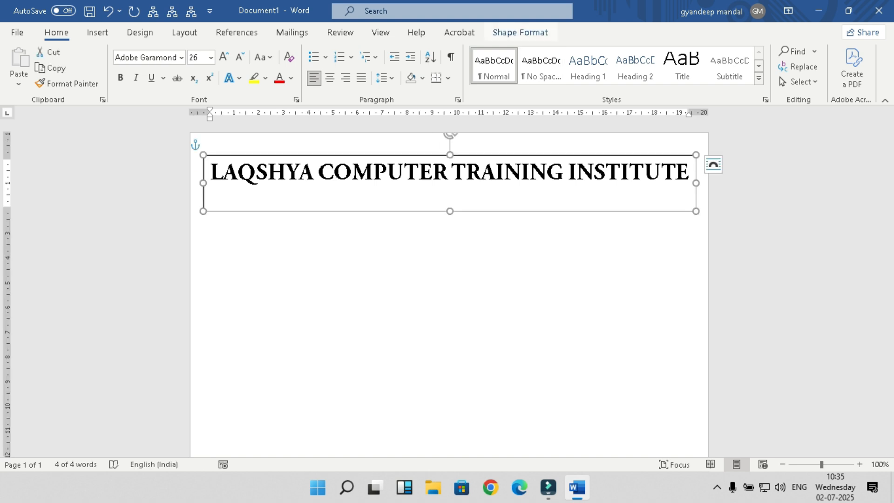
pyautogui.click(521, 32)
pyautogui.click(295, 67)
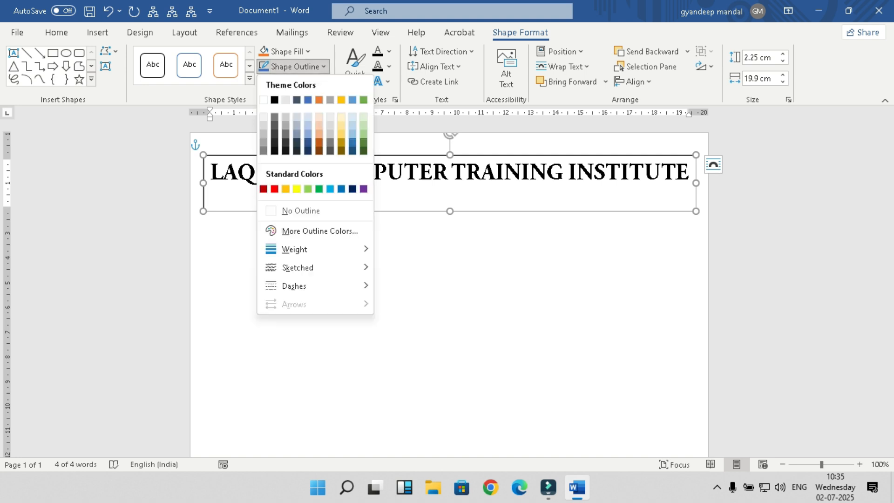
pyautogui.click(300, 210)
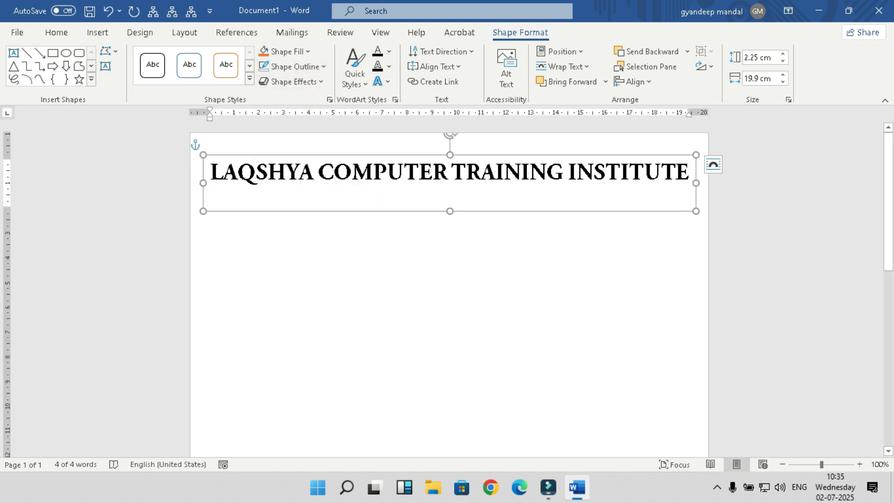
pyautogui.click(198, 145)
pyautogui.click(301, 172)
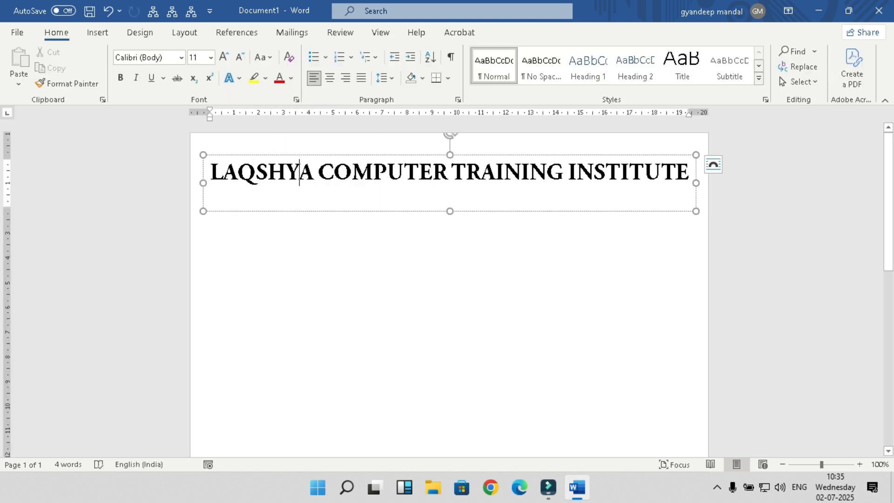
pyautogui.moveTo(301, 155); pyautogui.dragTo(297, 149)
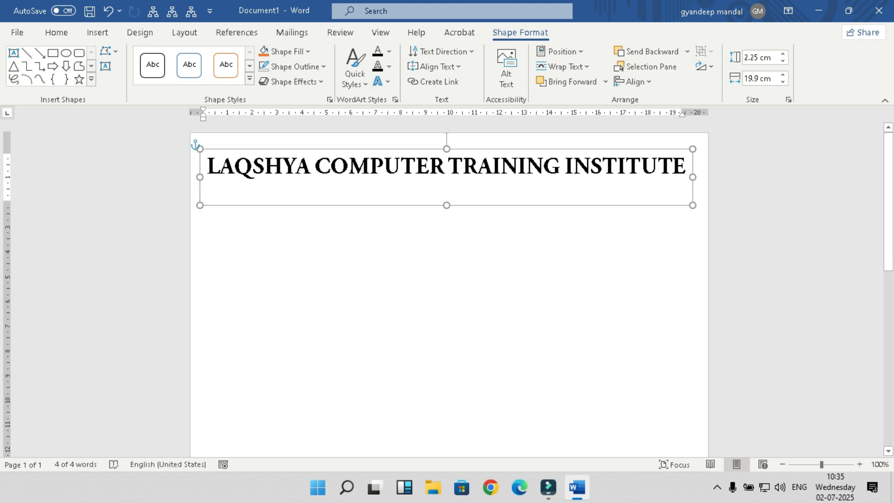
pyautogui.click(197, 145)
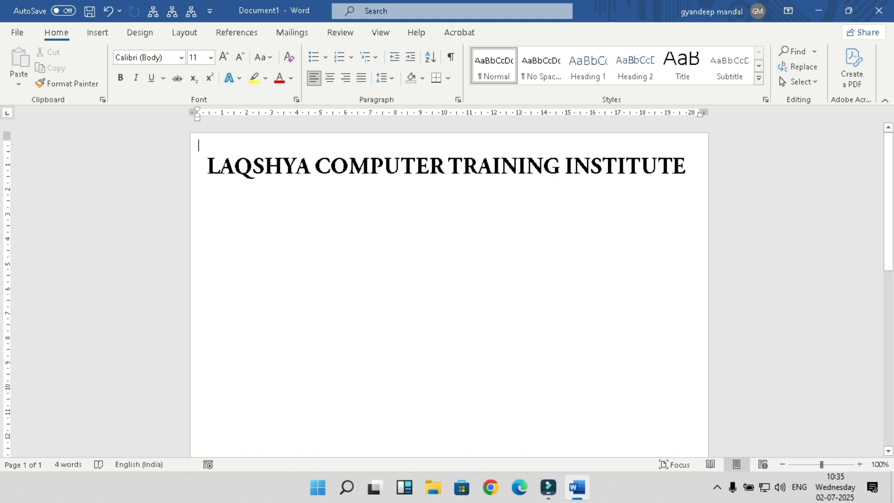
# Step: Start a new line after INSTITUTE and reduce its font size to 16 pt
pyautogui.click(686, 168)
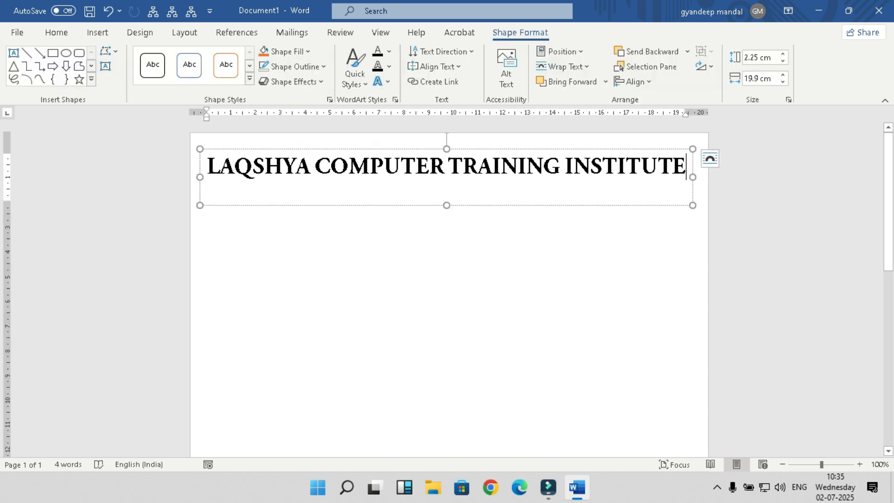
pyautogui.press('Return')
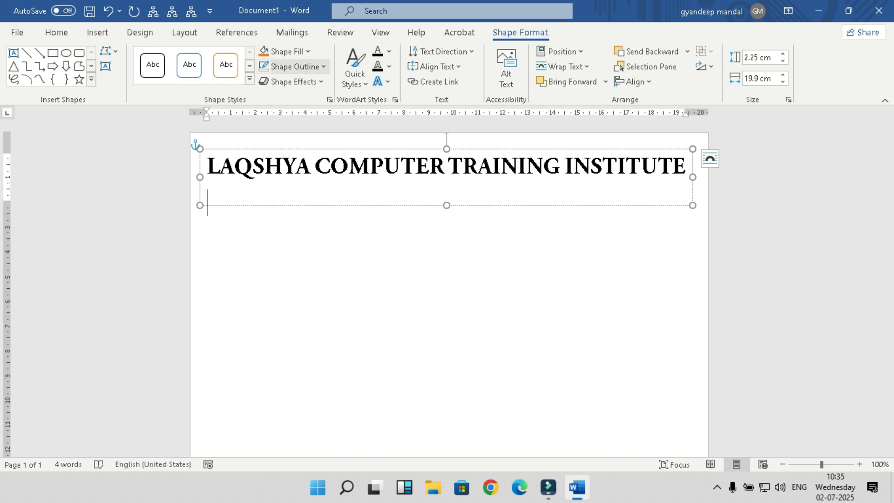
pyautogui.click(57, 32)
pyautogui.click(240, 57)
pyautogui.click(240, 56)
pyautogui.click(240, 57)
pyautogui.click(239, 57)
pyautogui.click(240, 57)
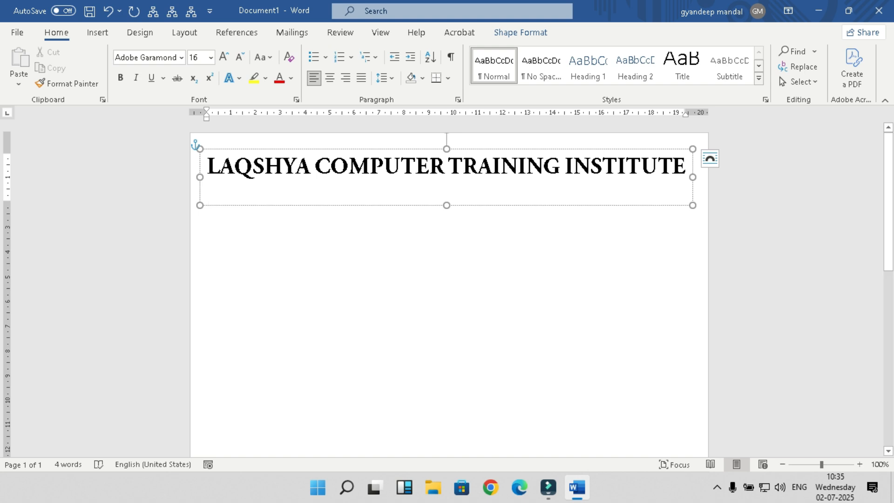
# Step: Type the address 'Shivam nagar.Bongaigaon.Assam' on the new line, fixing the capitals
pyautogui.write('SHI')
pyautogui.press('BackSpace')
pyautogui.press('BackSpace')
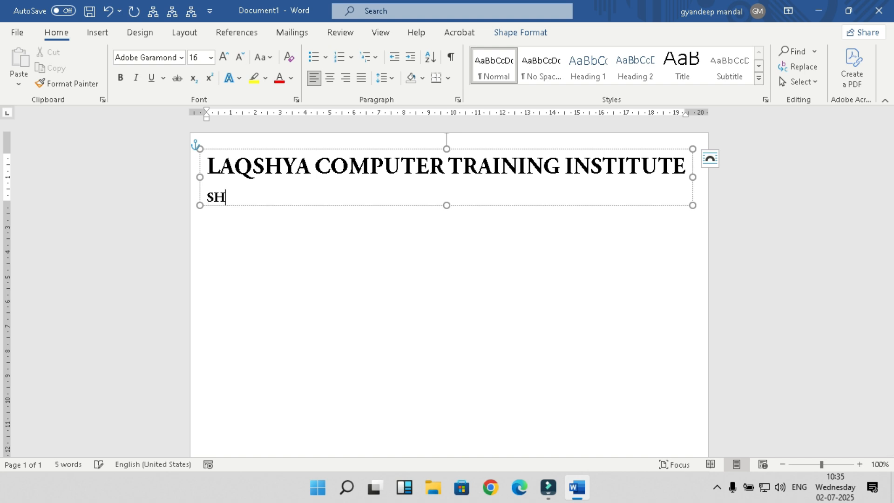
pyautogui.write('hivam nagar')
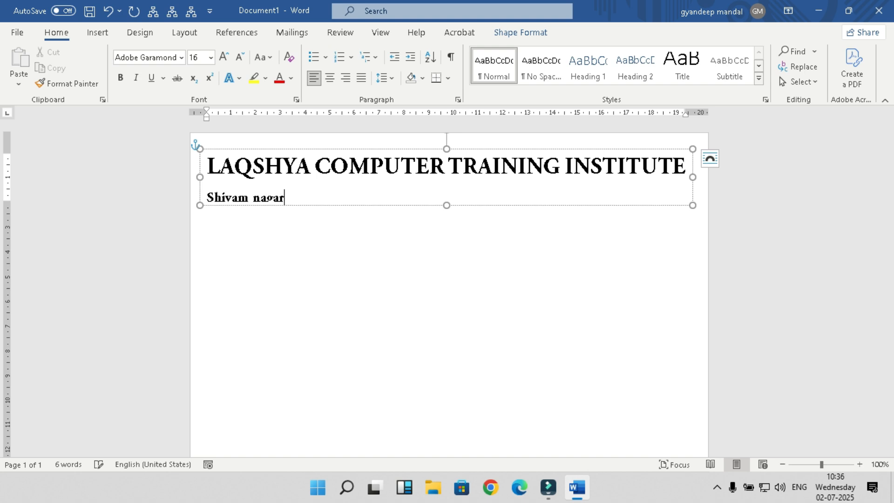
pyautogui.write('.bongaiga')
pyautogui.press('BackSpace')
pyautogui.press('BackSpace')
pyautogui.write('gaon.assam')
pyautogui.press('BackSpace')
pyautogui.press('BackSpace')
pyautogui.press('BackSpace')
pyautogui.press('BackSpace')
pyautogui.press('BackSpace')
pyautogui.write('Assam')
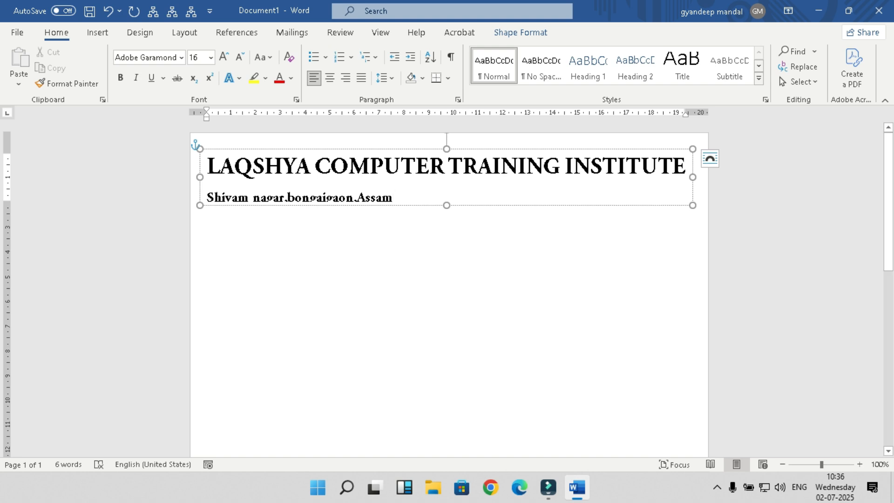
pyautogui.press('BackSpace')
pyautogui.write('B')
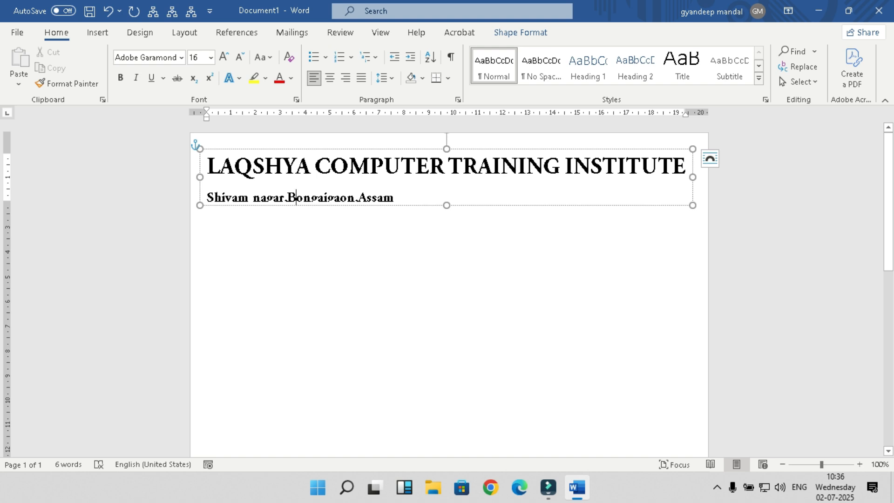
# Step: Centre the address line with Ctrl+E, then select both the name and address lines
pyautogui.press('Home')
pyautogui.hotkey('shift', 'End')
pyautogui.hotkey('ctrl', 'e')
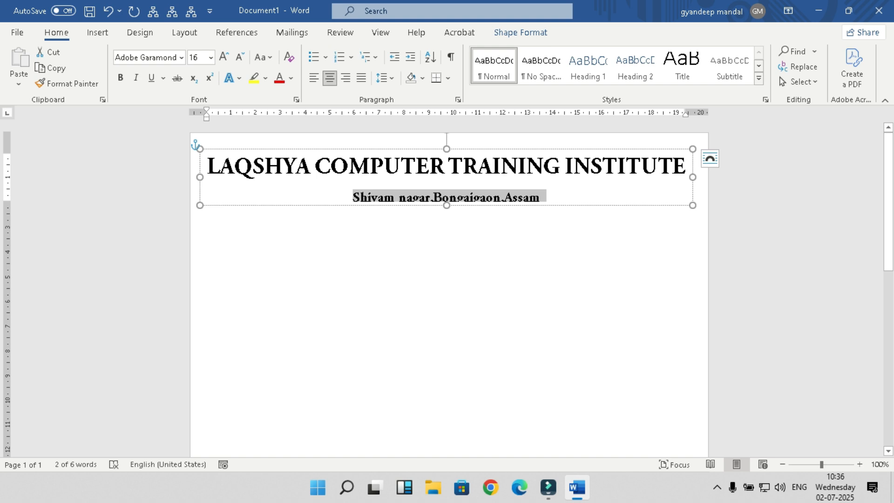
pyautogui.hotkey('ctrl', 'Home')
pyautogui.hotkey('shift', 'Down')
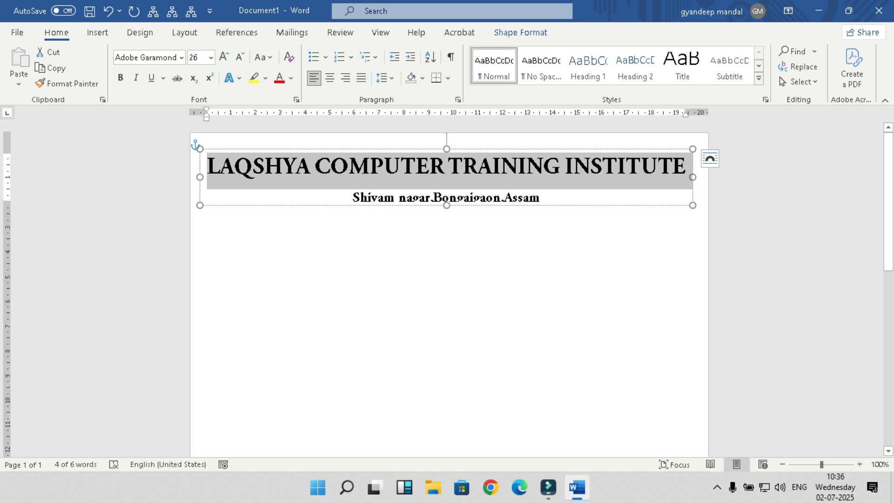
pyautogui.hotkey('ctrl', 'Home')
pyautogui.hotkey('shift', 'Down')
pyautogui.hotkey('shift', 'Down')
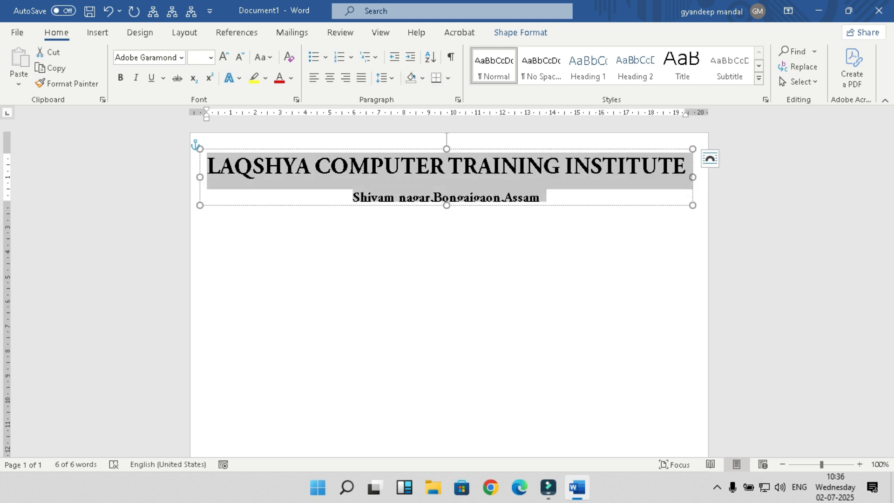
# Step: Remove the space after the name paragraph and punctuate the address as 'Shivam nagar, Bongaigaon, Assam'
pyautogui.click(386, 78)
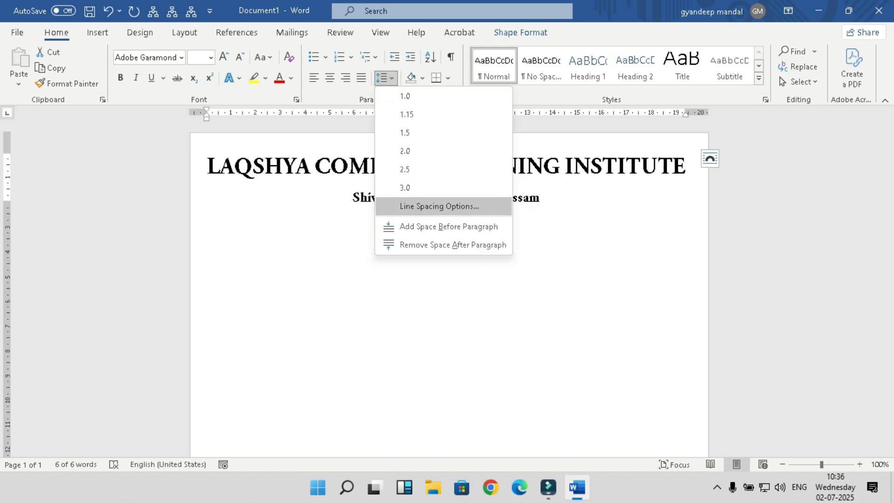
pyautogui.click(453, 245)
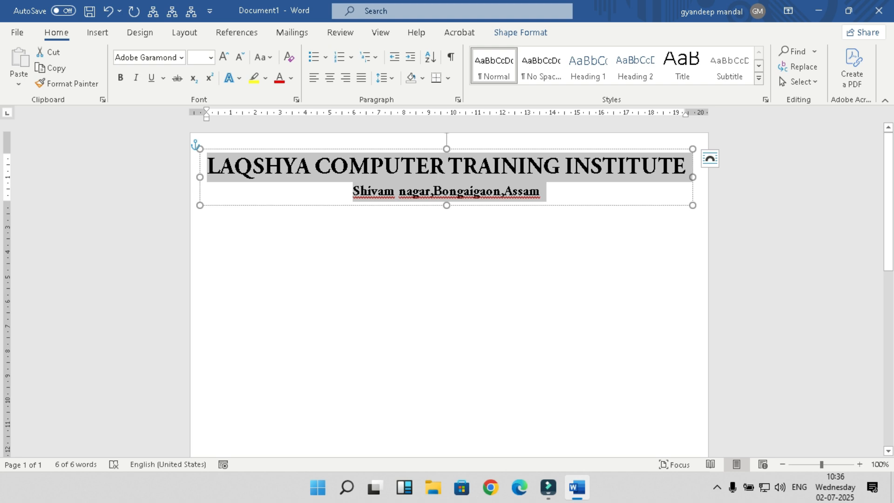
pyautogui.click(395, 192)
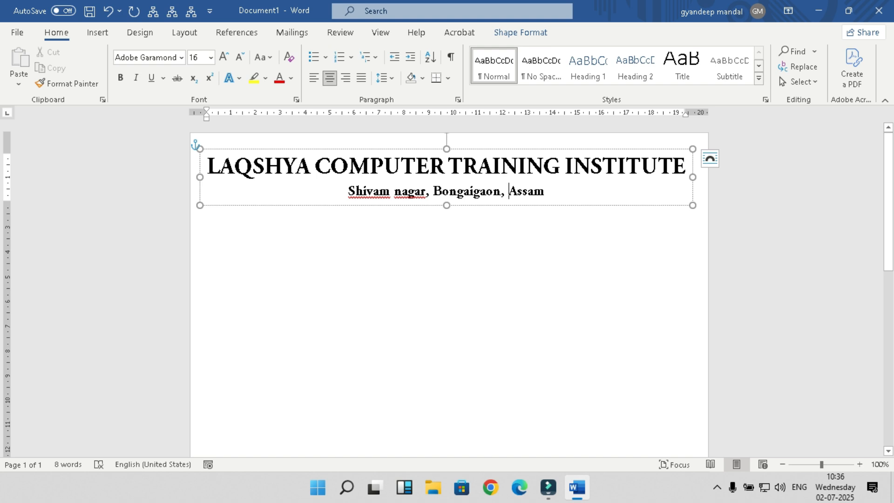
pyautogui.moveTo(380, 191); pyautogui.dragTo(366, 191)
pyautogui.click(199, 144)
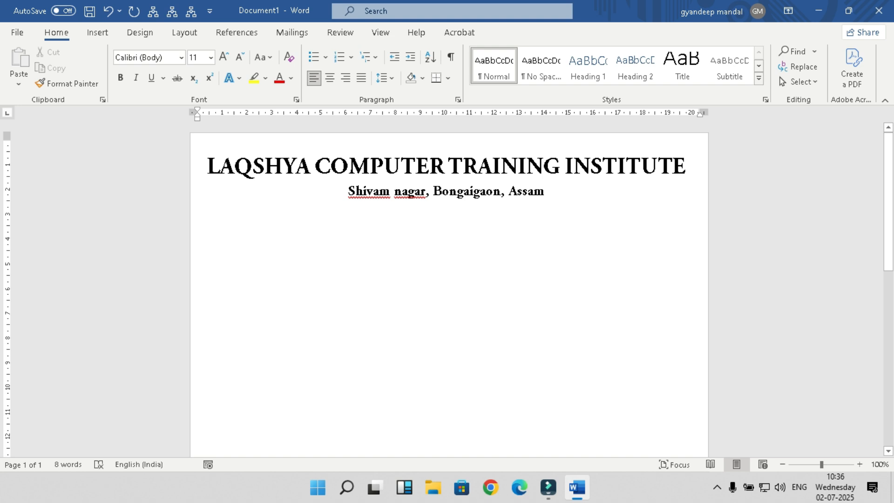
# Step: Shrink the institute name to 22 pt and centre it
pyautogui.moveTo(208, 167); pyautogui.dragTo(693, 168)
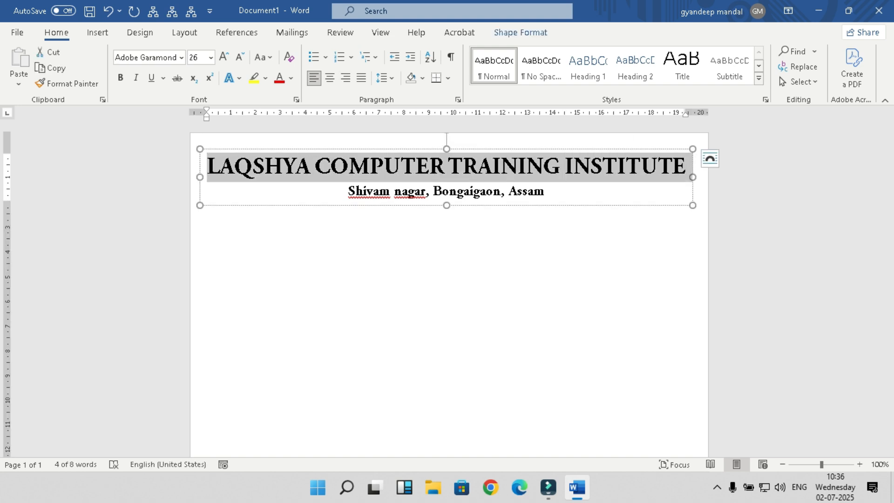
pyautogui.click(239, 57)
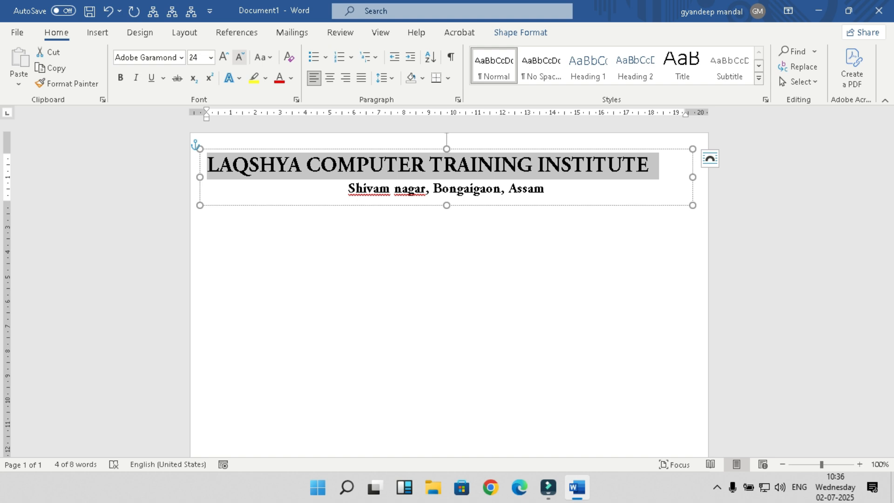
pyautogui.click(240, 57)
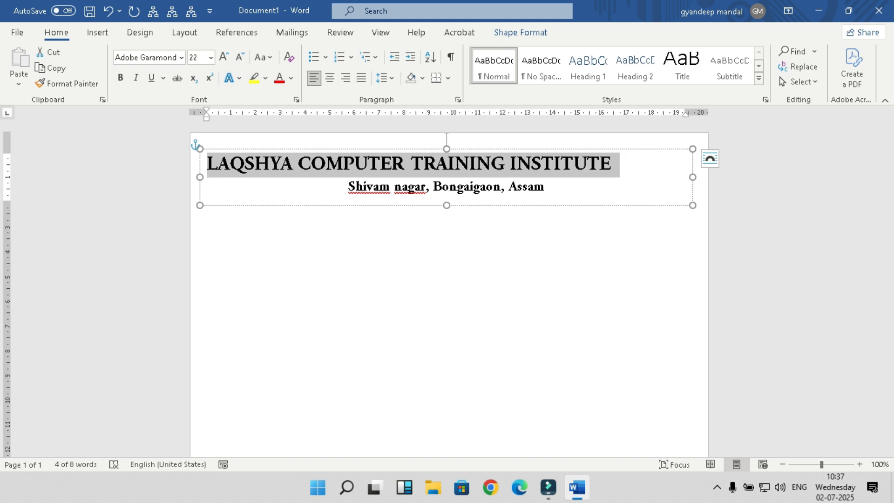
pyautogui.click(330, 78)
pyautogui.click(198, 146)
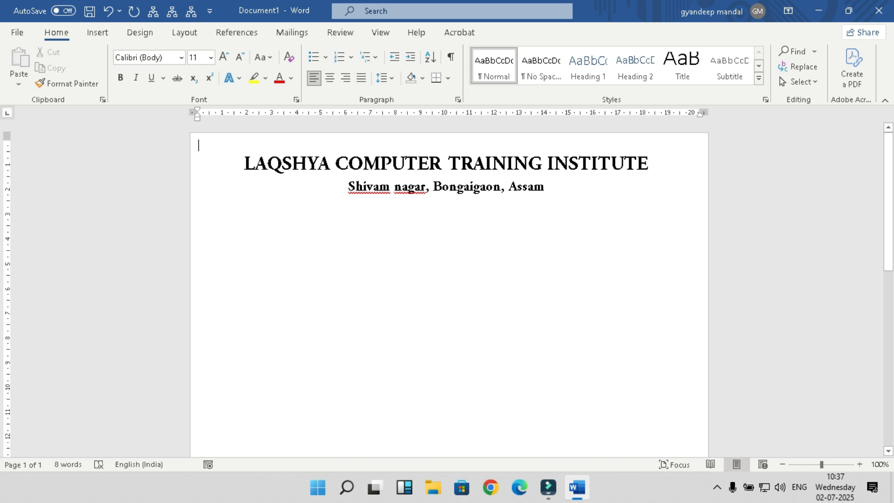
# Step: Right-align the institute name line and the address line
pyautogui.tripleClick(298, 163)
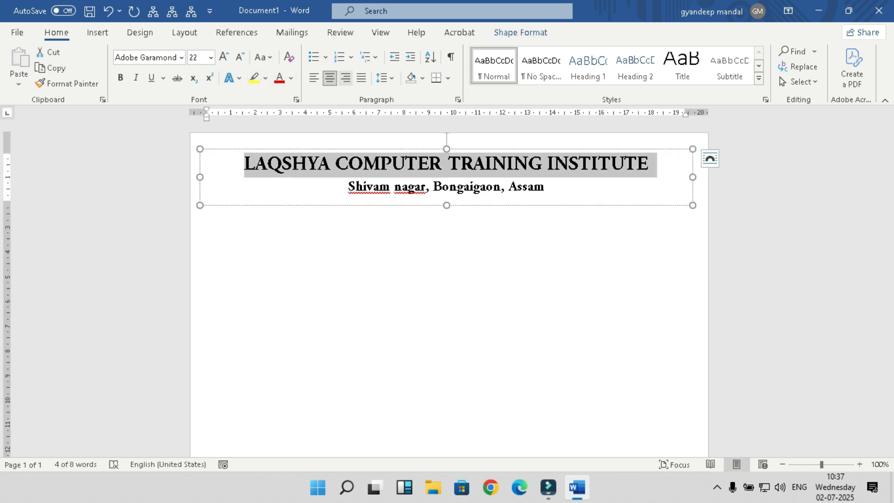
pyautogui.click(345, 78)
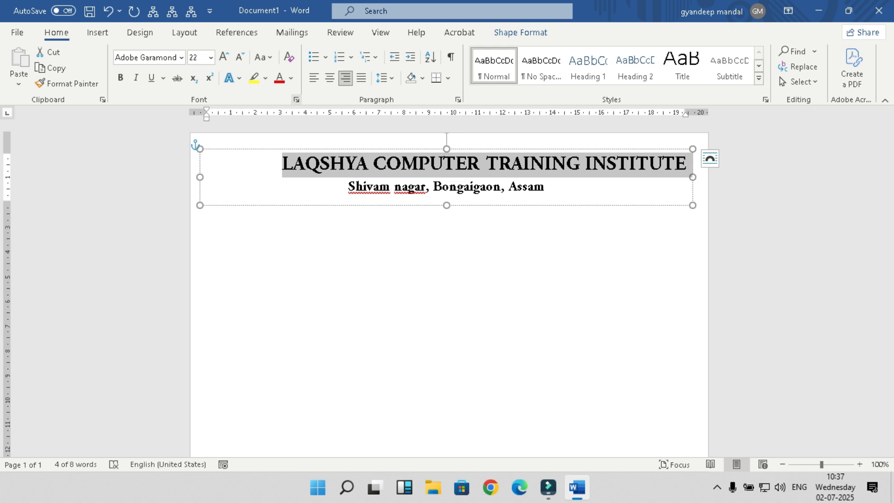
pyautogui.click(314, 78)
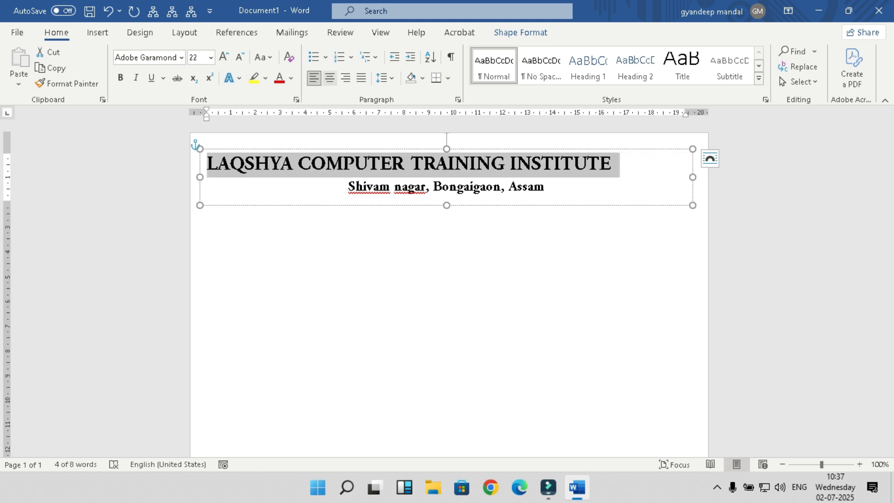
pyautogui.click(345, 78)
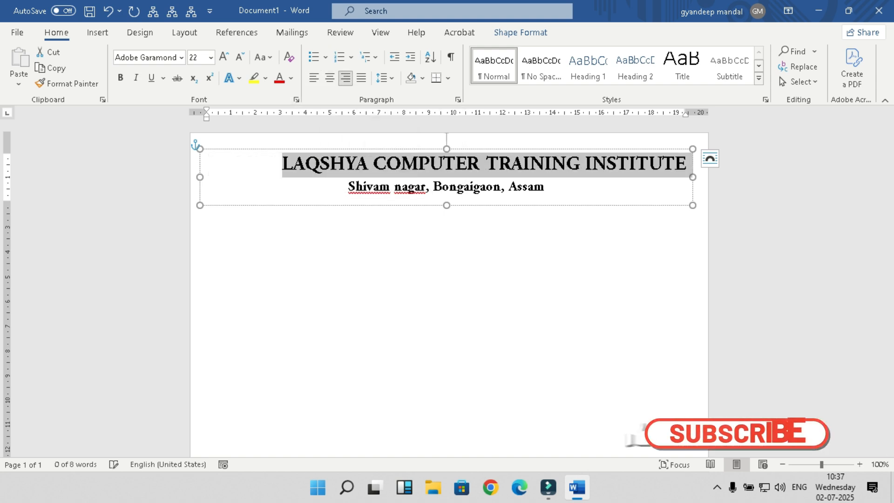
pyautogui.moveTo(349, 188); pyautogui.dragTo(549, 187)
pyautogui.click(345, 77)
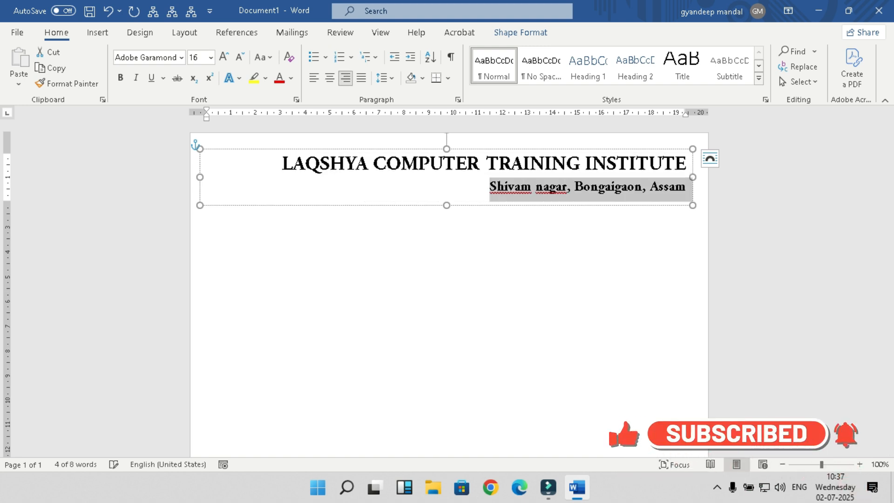
pyautogui.click(367, 261)
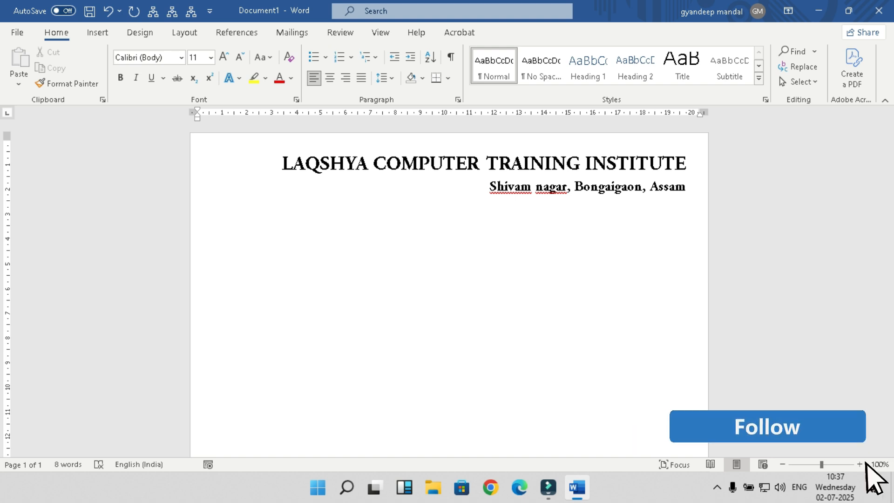
# Step: Start inserting a picture from this device and browse to the Desktop
pyautogui.click(97, 33)
pyautogui.click(134, 73)
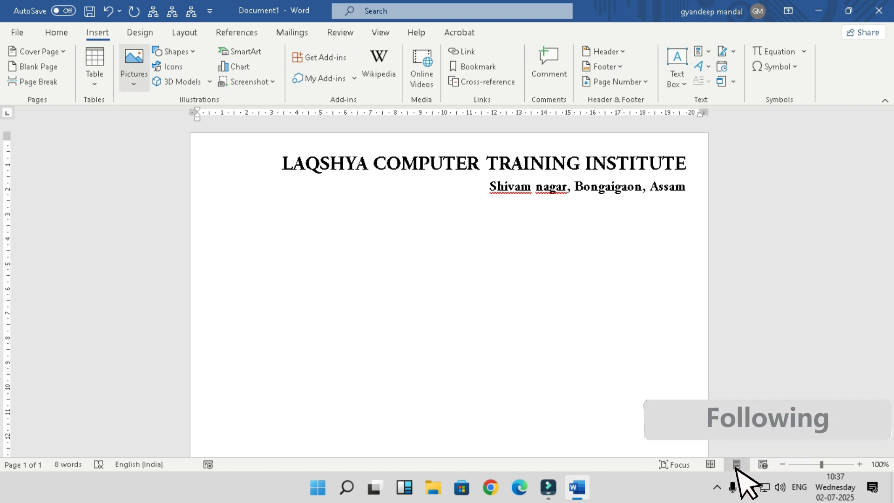
pyautogui.click(167, 122)
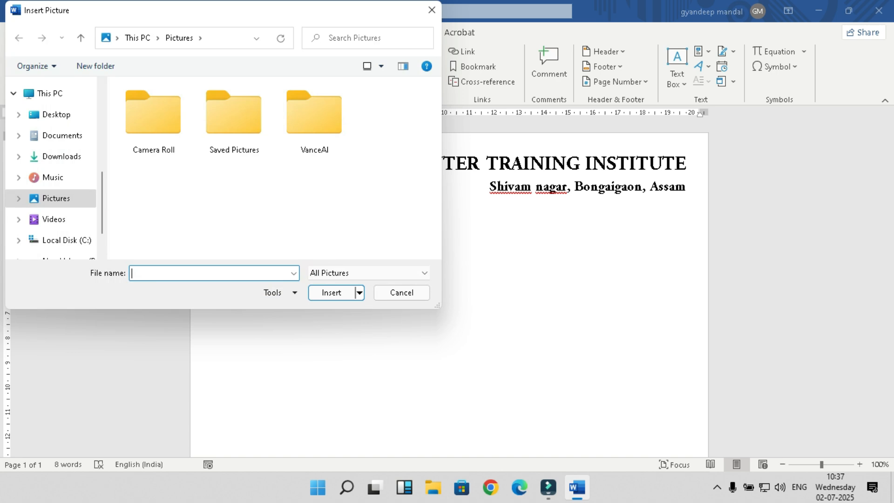
pyautogui.scroll(-2, 61, 217)
pyautogui.click(61, 215)
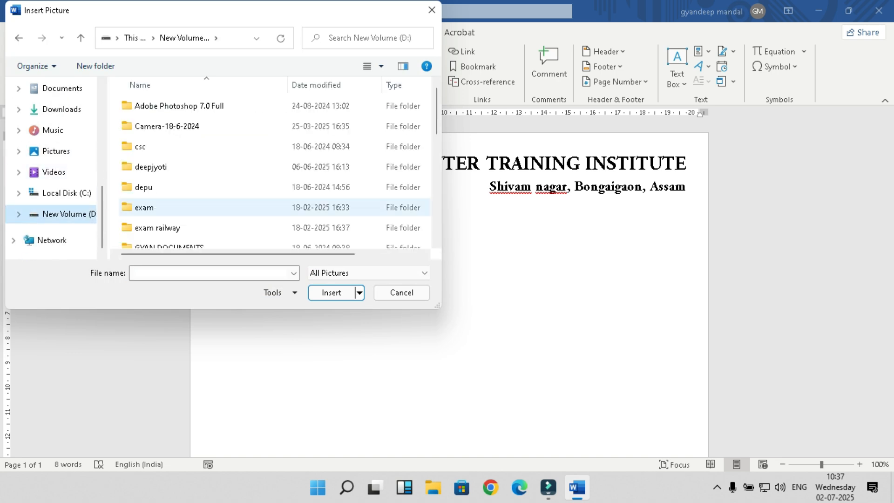
pyautogui.scroll(-2, 187, 227)
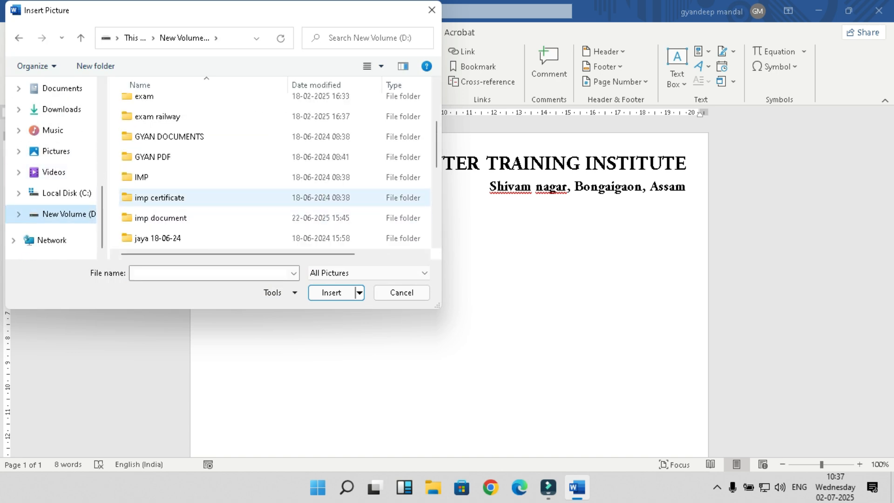
pyautogui.scroll(1, 187, 225)
pyautogui.scroll(1, 186, 225)
pyautogui.scroll(2, 51, 172)
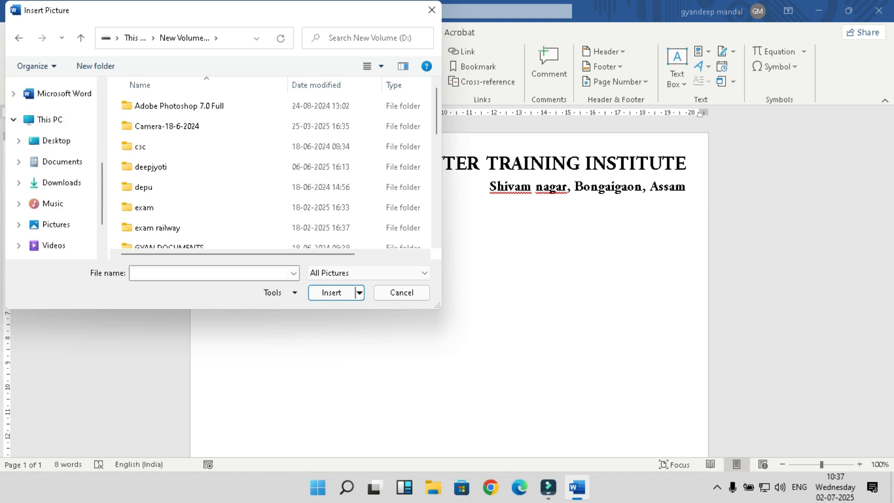
pyautogui.click(56, 141)
# Step: Open LAQSHYA COMPUTER CENTRE > COURSES > LAQSHYA LOGO DETAILS and insert LAQSHYA_LOGO
pyautogui.doubleClick(334, 117)
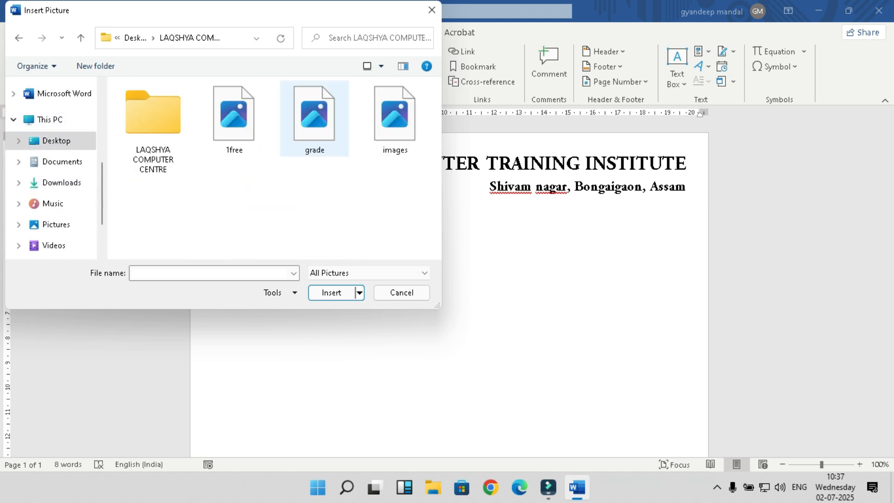
pyautogui.doubleClick(153, 126)
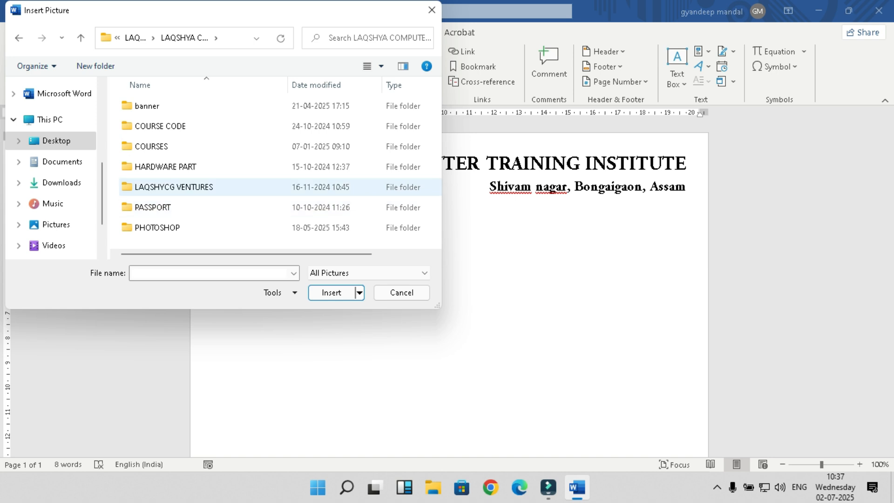
pyautogui.doubleClick(151, 146)
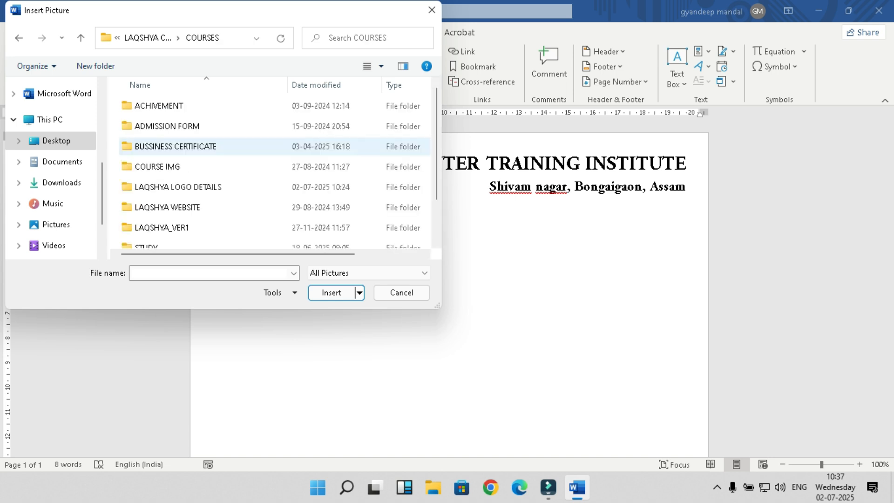
pyautogui.doubleClick(322, 187)
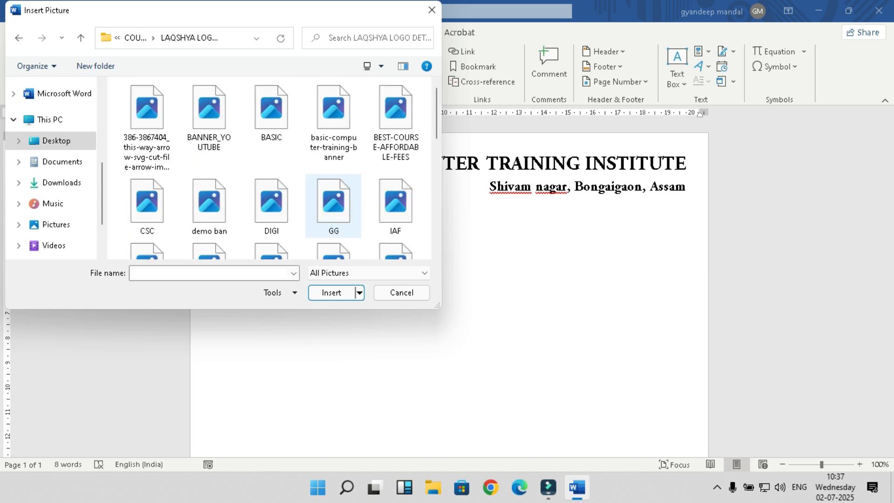
pyautogui.scroll(-1, 271, 205)
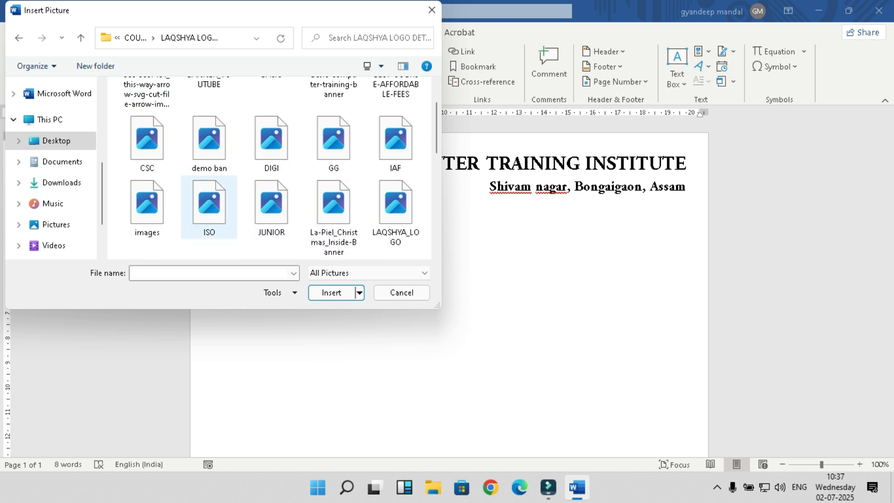
pyautogui.click(395, 212)
pyautogui.click(331, 293)
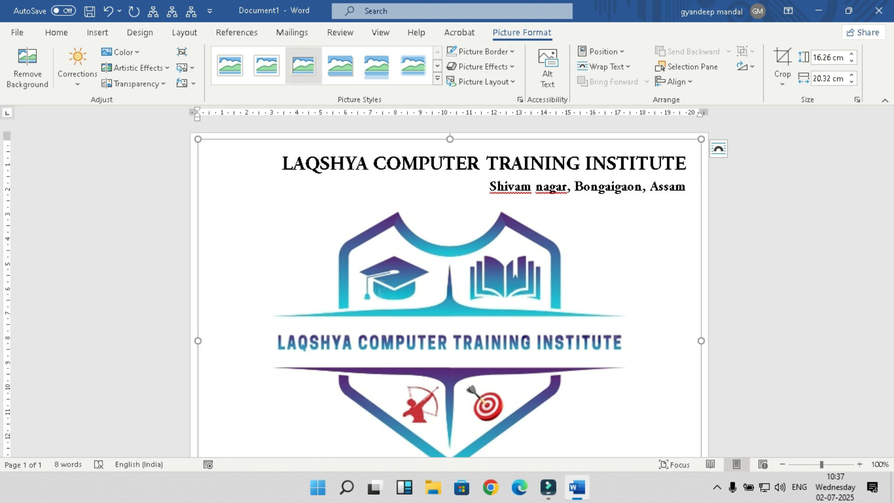
# Step: Set the logo's text wrapping to Tight and try resizing it, undoing the oversized shrink
pyautogui.click(604, 66)
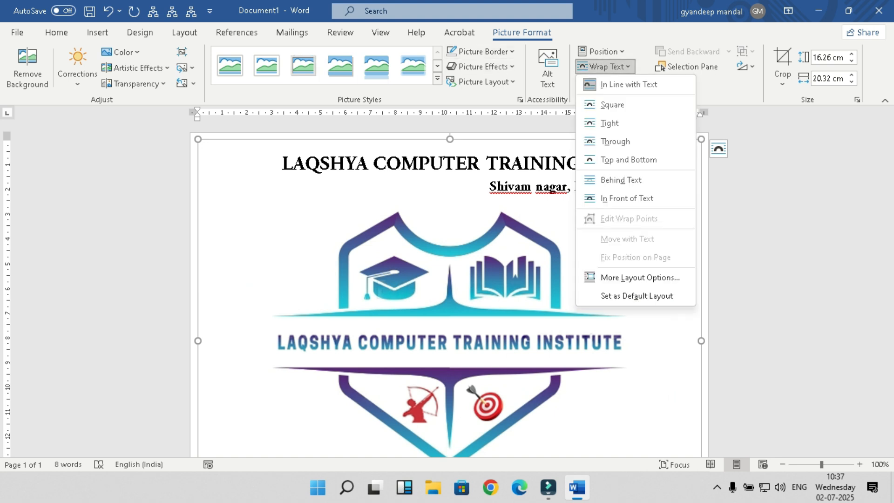
pyautogui.click(601, 121)
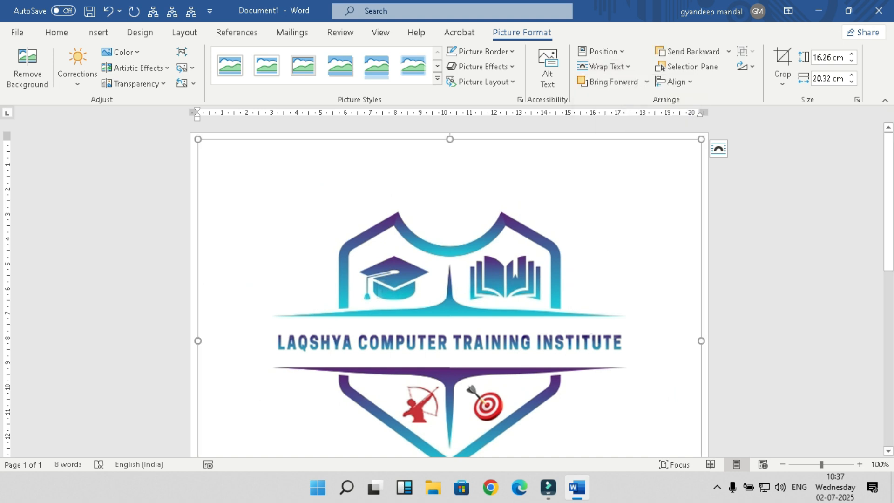
pyautogui.moveTo(198, 140); pyautogui.dragTo(210, 149)
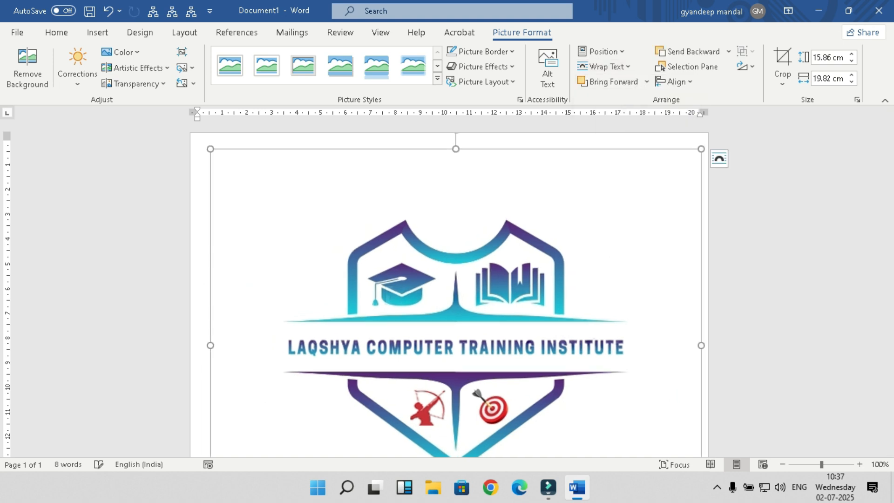
pyautogui.click(604, 66)
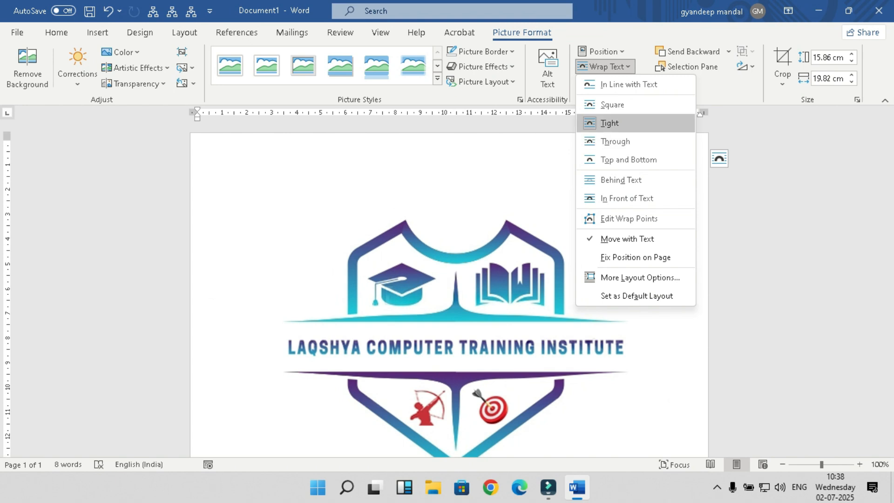
pyautogui.click(610, 123)
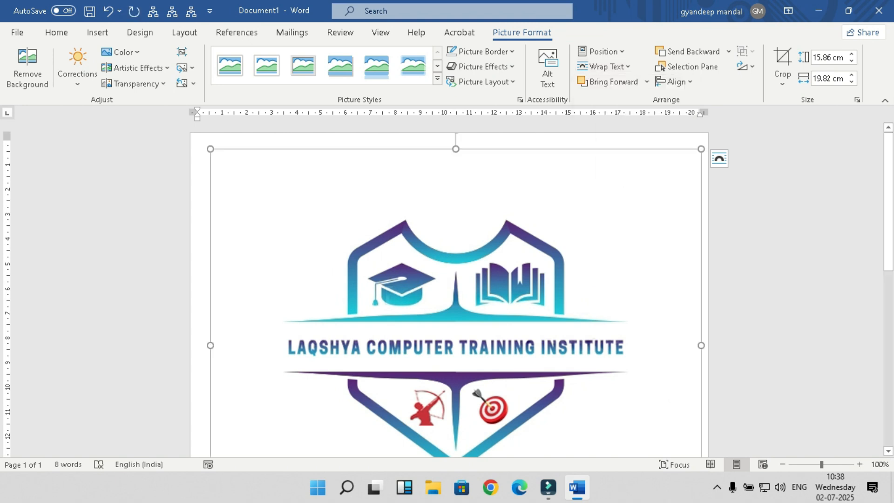
pyautogui.moveTo(260, 189); pyautogui.dragTo(499, 380)
pyautogui.click(489, 373)
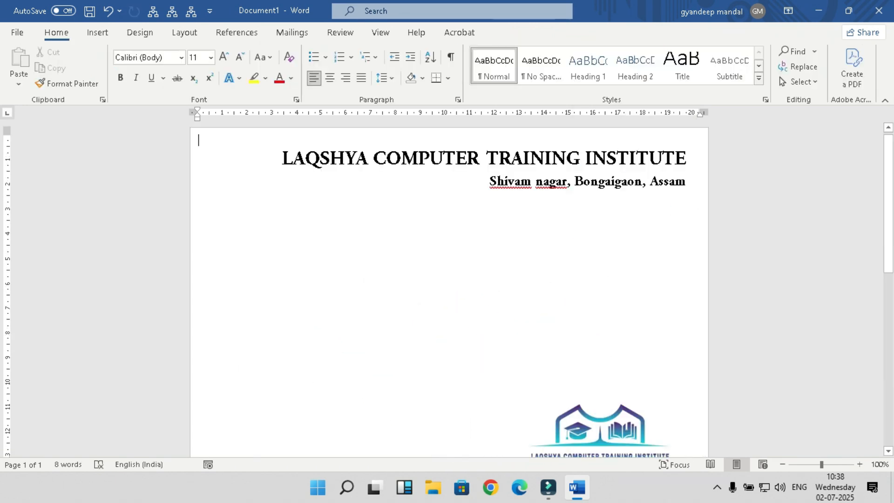
pyautogui.hotkey('ctrl', 'z')
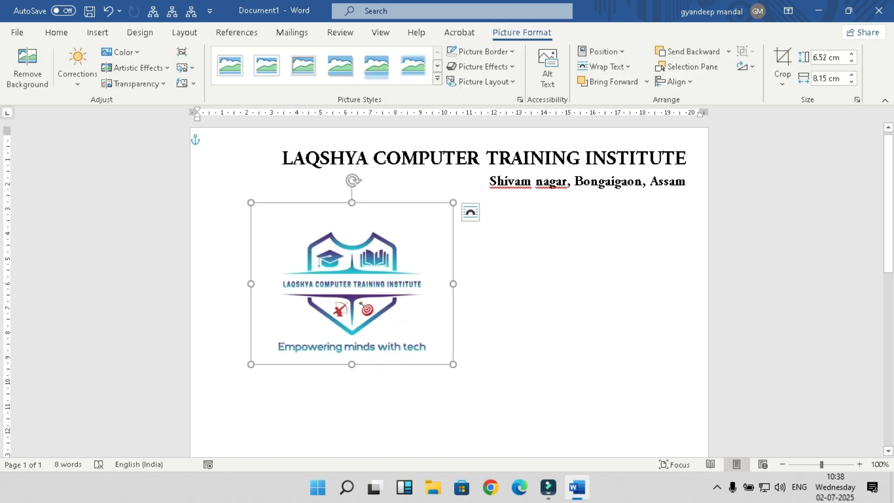
# Step: Shrink the logo to about 2.57 × 3.21 cm and place it top-left beside the heading
pyautogui.moveTo(327, 263); pyautogui.dragTo(365, 294)
pyautogui.moveTo(409, 330); pyautogui.dragTo(244, 172)
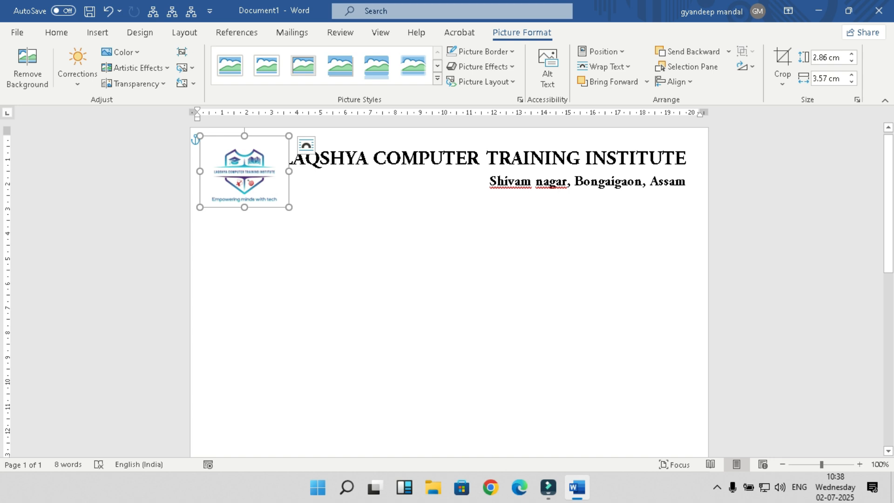
pyautogui.moveTo(289, 208); pyautogui.dragTo(280, 200)
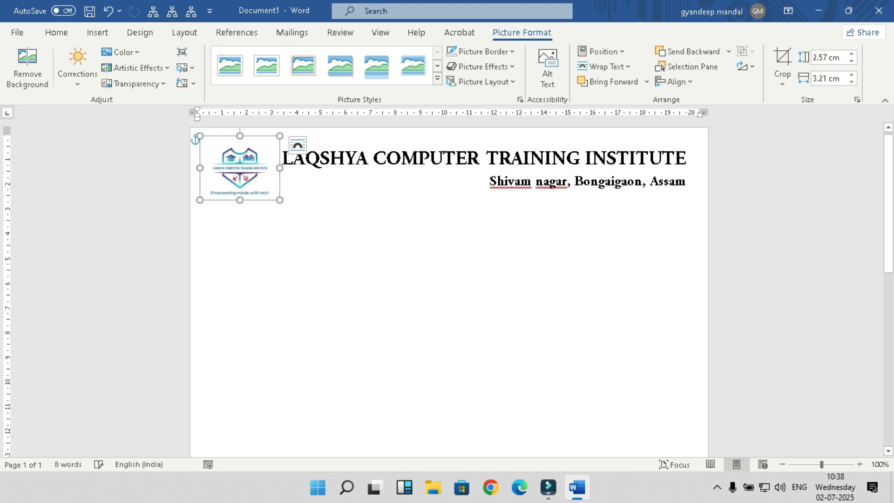
pyautogui.moveTo(240, 168); pyautogui.dragTo(239, 189)
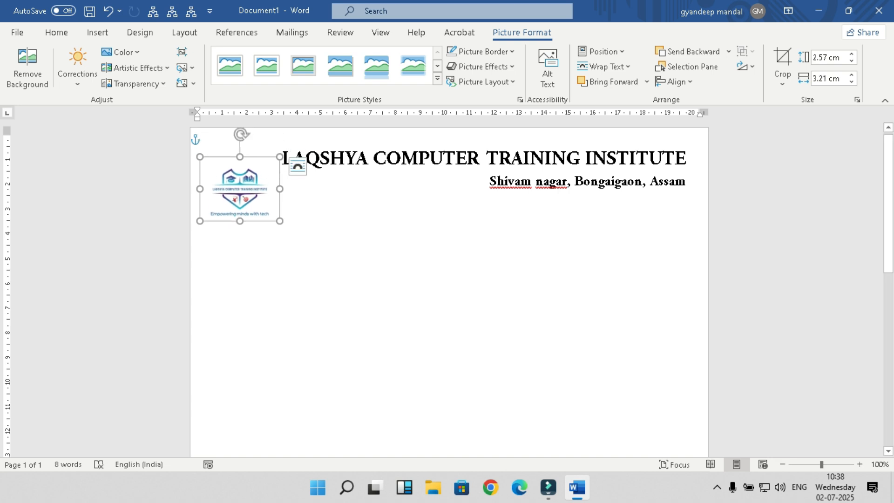
pyautogui.click(199, 140)
pyautogui.moveTo(282, 158); pyautogui.dragTo(692, 158)
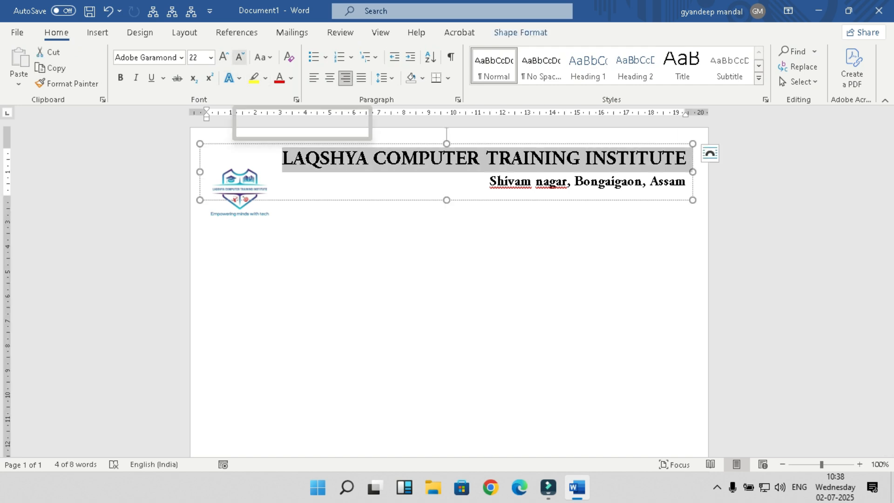
# Step: Set the institute name to size 20, then move the logo up and enlarge it
pyautogui.click(240, 56)
pyautogui.click(239, 191)
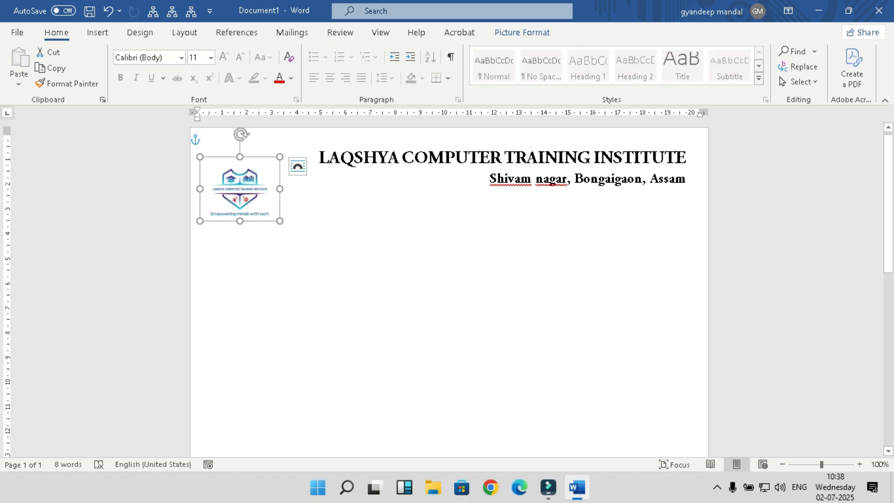
pyautogui.moveTo(240, 192); pyautogui.dragTo(295, 168)
pyautogui.moveTo(246, 200); pyautogui.dragTo(246, 212)
pyautogui.moveTo(295, 175); pyautogui.dragTo(689, 159)
pyautogui.click(317, 139)
# Step: Make the institute name bold and colour it blue
pyautogui.hotkey('ctrl', 'b')
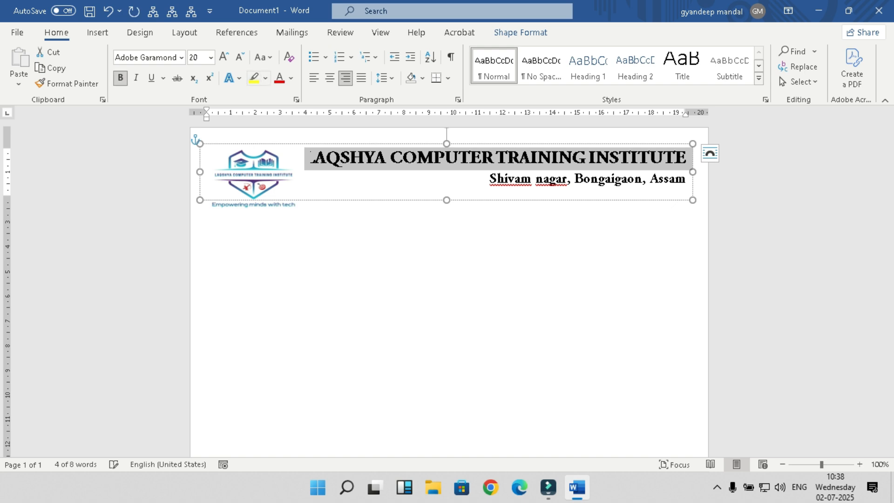
pyautogui.click(291, 78)
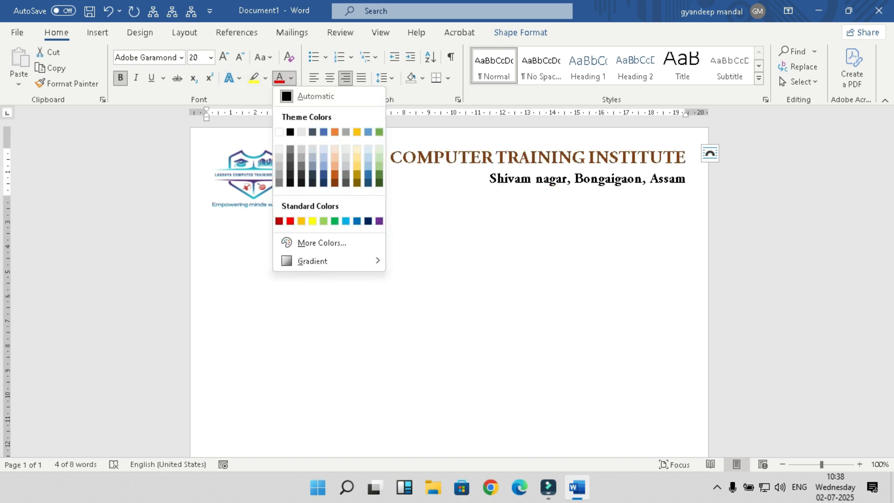
pyautogui.click(357, 221)
# Step: Change the address line's font from Adobe Garamond to Calibri (Body)
pyautogui.moveTo(490, 180); pyautogui.dragTo(687, 180)
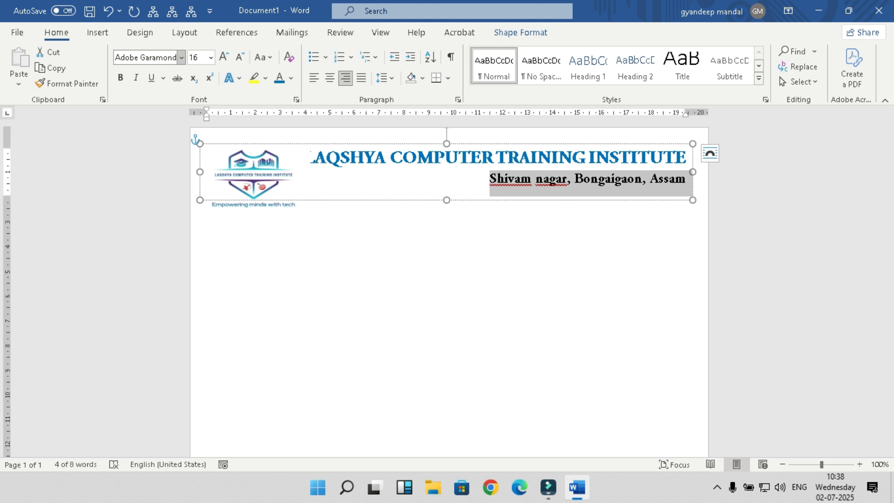
pyautogui.click(181, 58)
pyautogui.click(186, 113)
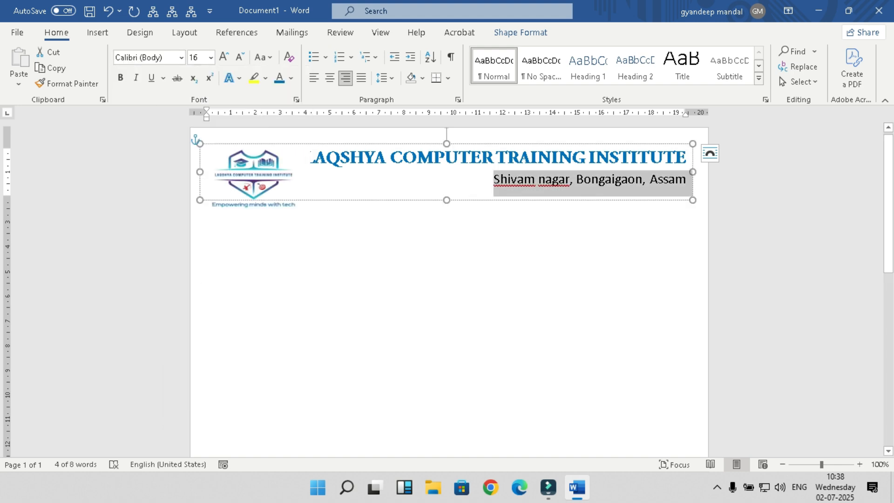
pyautogui.hotkey('ctrl', 'a')
pyautogui.click(318, 142)
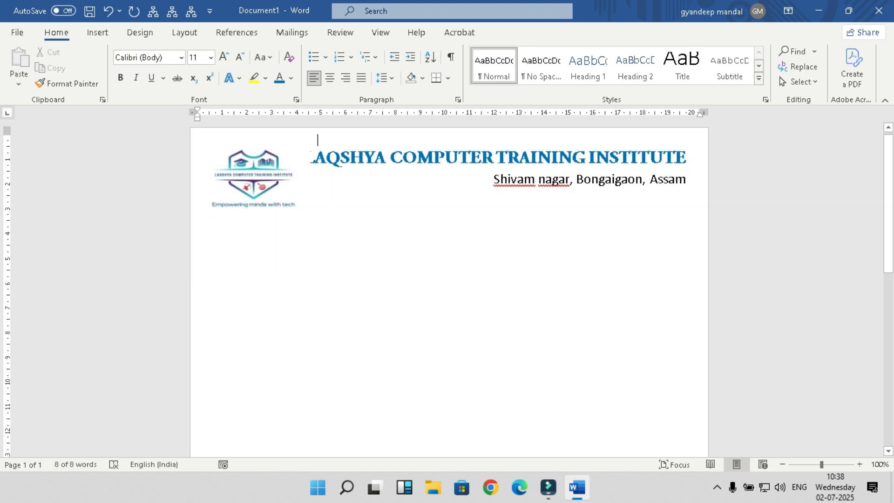
# Step: Make the logo picture slightly taller
pyautogui.click(254, 175)
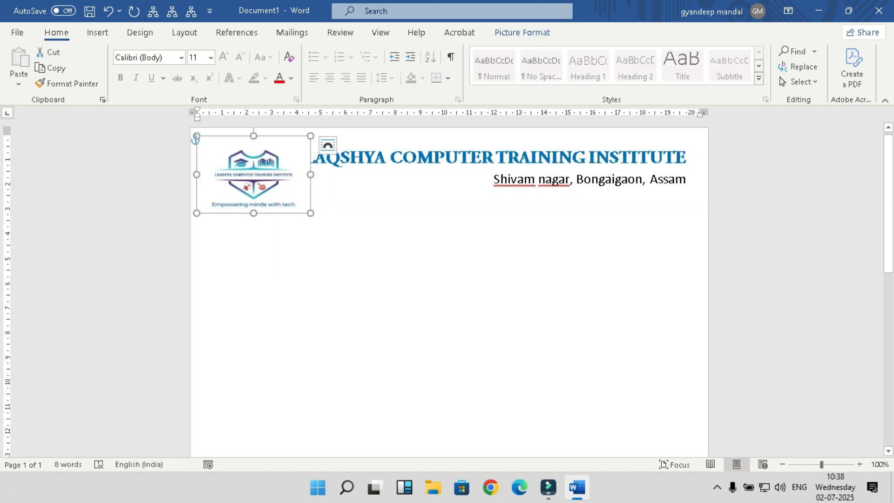
pyautogui.hotkey('shift', 'Up')
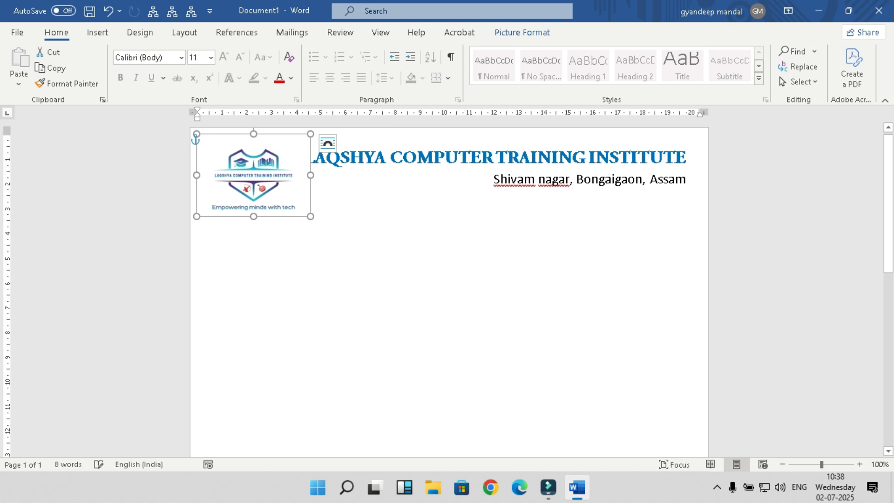
pyautogui.hotkey('shift', 'Up')
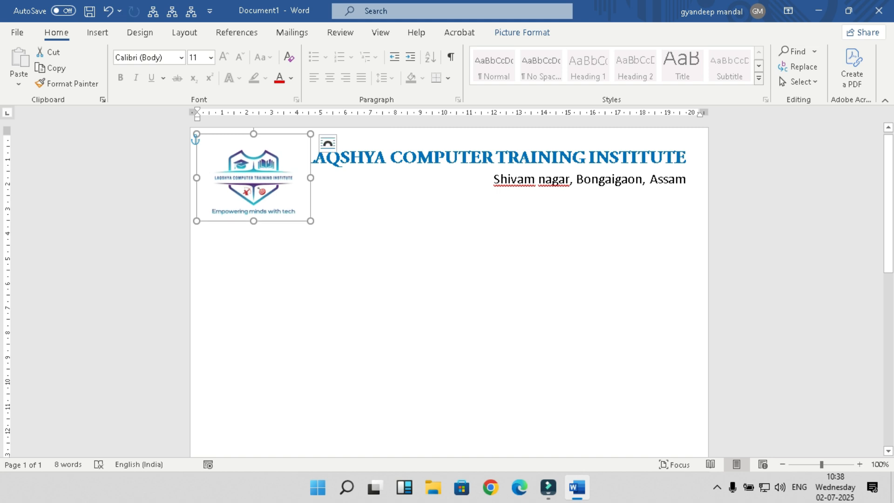
pyautogui.click(317, 140)
# Step: Select the institute name heading and settle its font size at 20
pyautogui.click(320, 158)
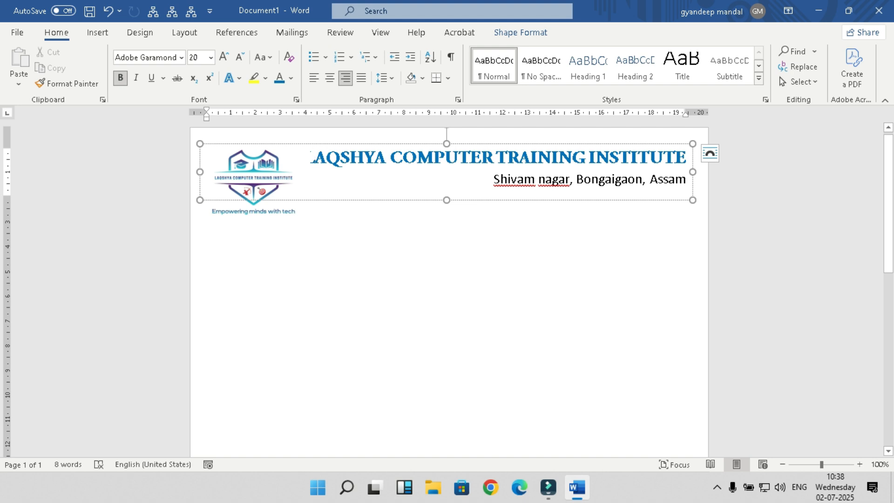
pyautogui.moveTo(689, 157); pyautogui.dragTo(308, 157)
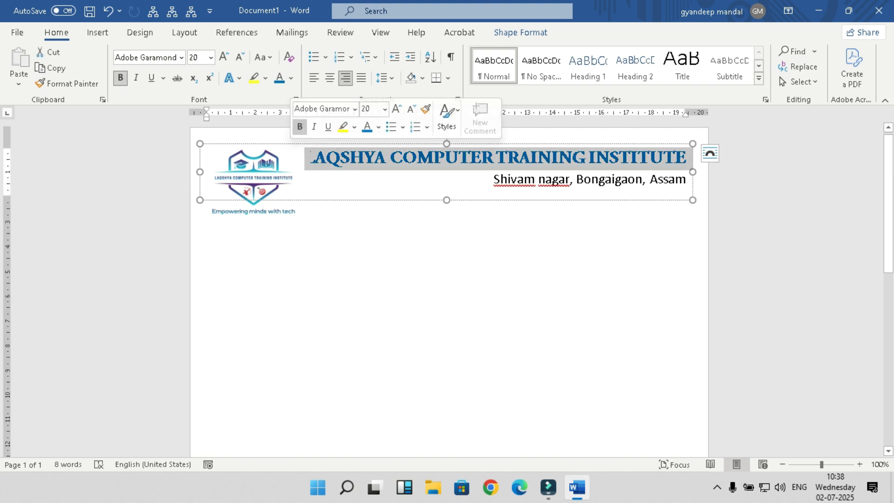
pyautogui.click(240, 57)
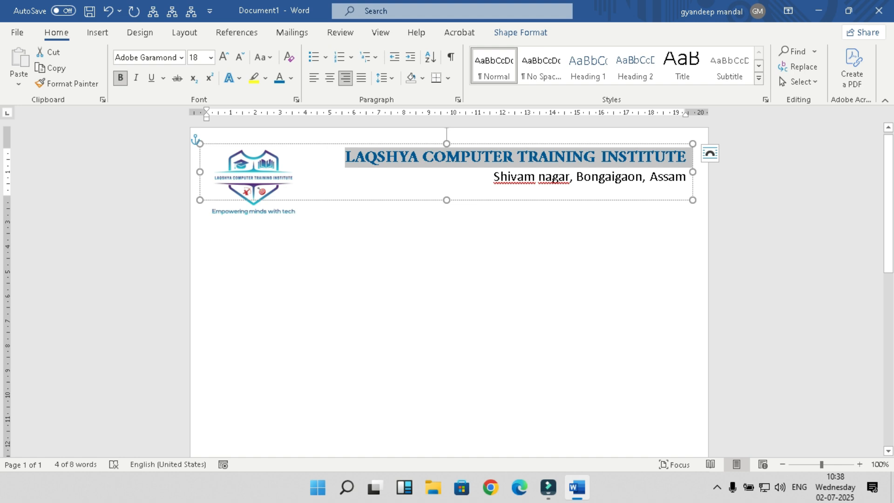
pyautogui.click(253, 203)
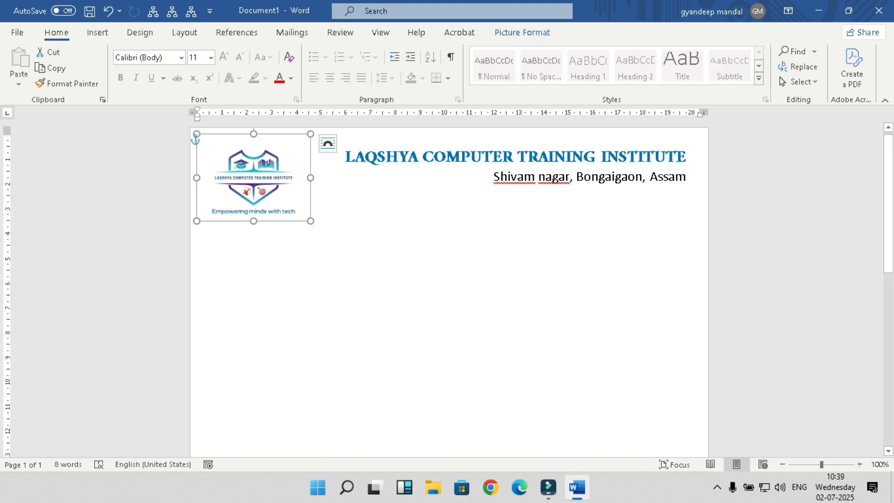
pyautogui.hotkey('ctrl', 'z')
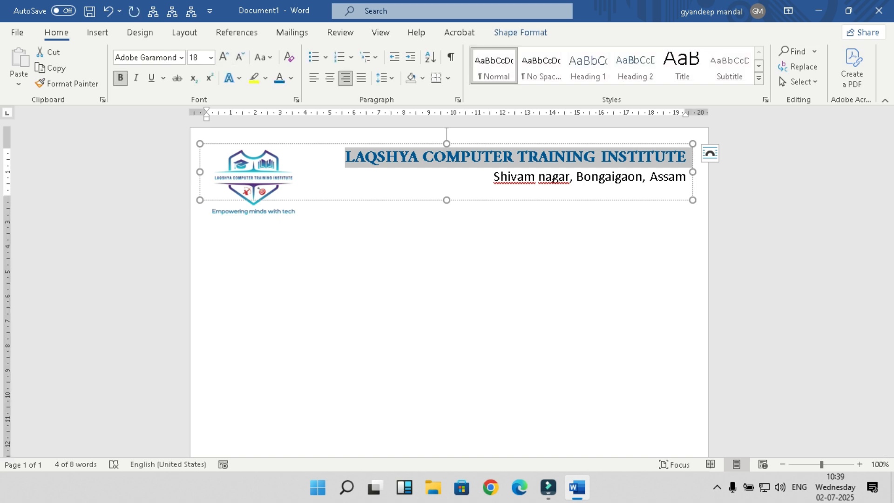
pyautogui.click(223, 57)
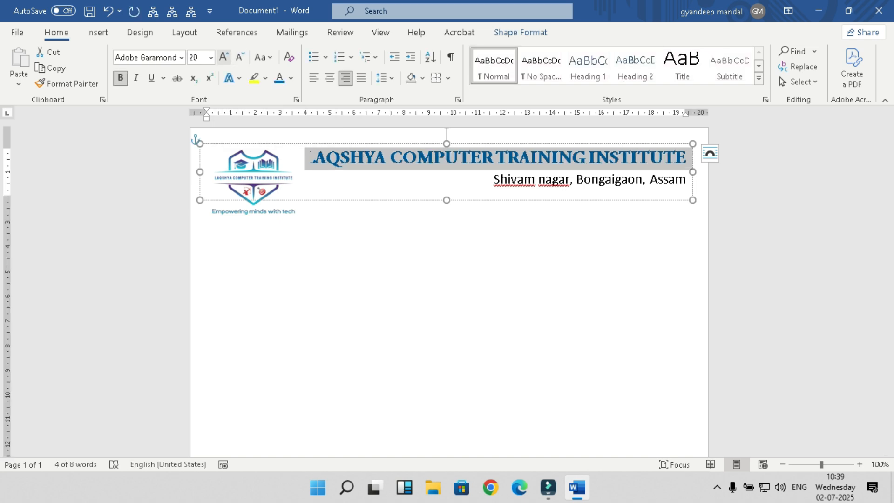
pyautogui.click(198, 56)
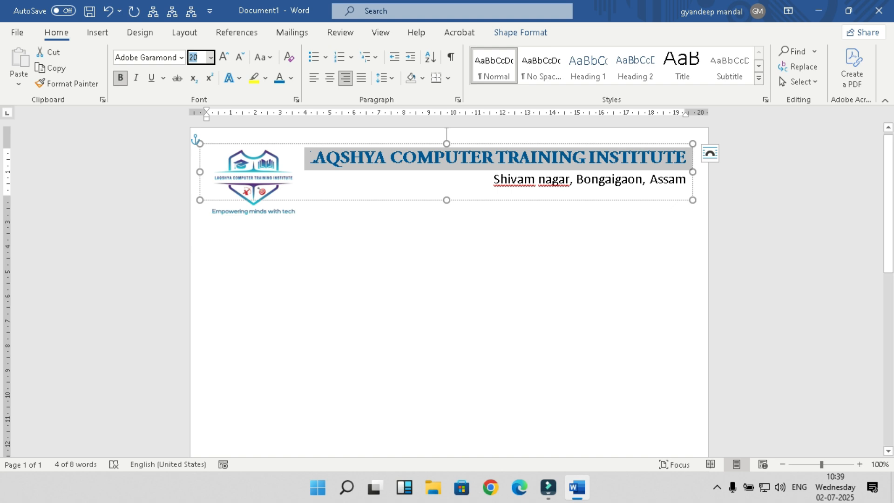
# Step: Narrow the logo slightly so the heading's first letter shows beside it
pyautogui.click(261, 180)
pyautogui.moveTo(311, 178); pyautogui.dragTo(305, 177)
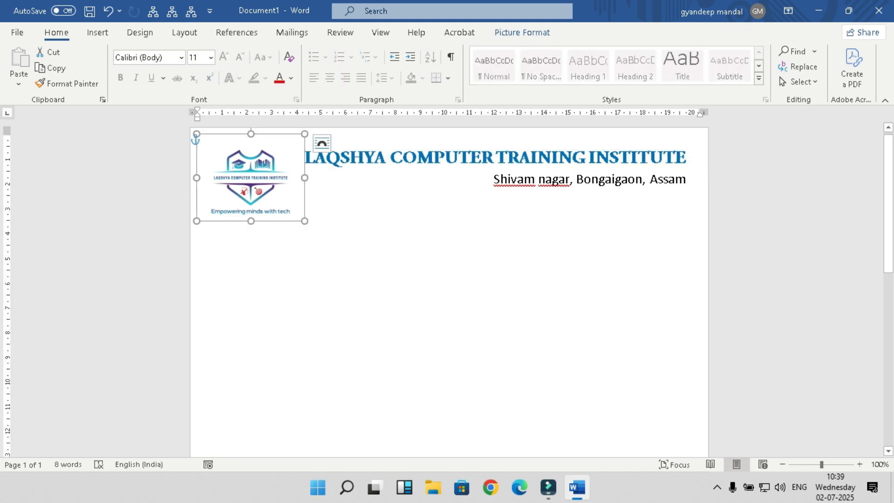
pyautogui.click(311, 140)
pyautogui.hotkey('ctrl', 'a')
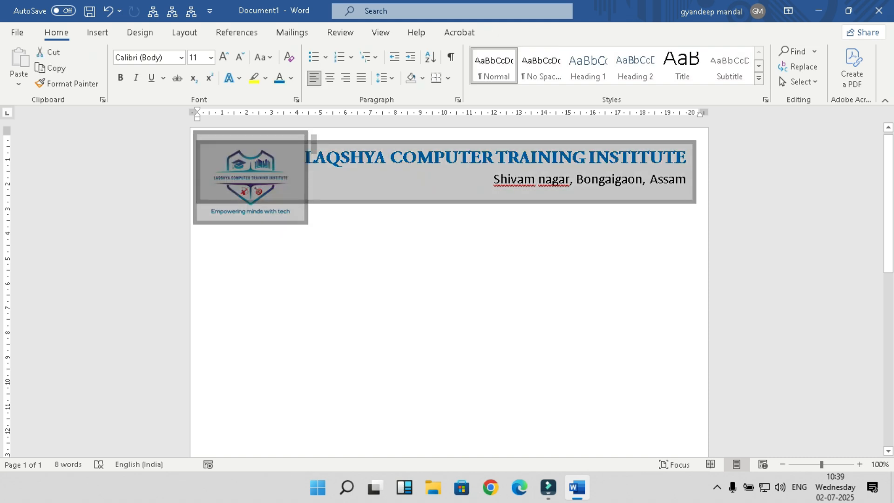
pyautogui.click(311, 139)
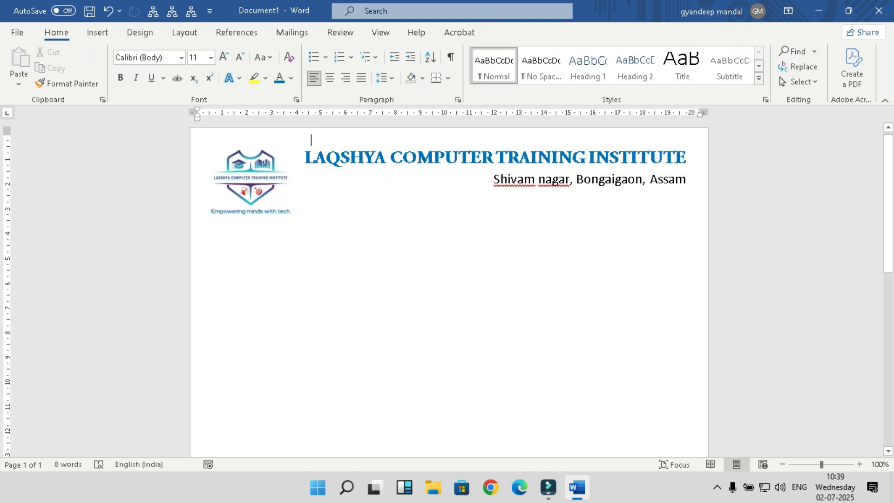
pyautogui.moveTo(495, 179); pyautogui.dragTo(690, 180)
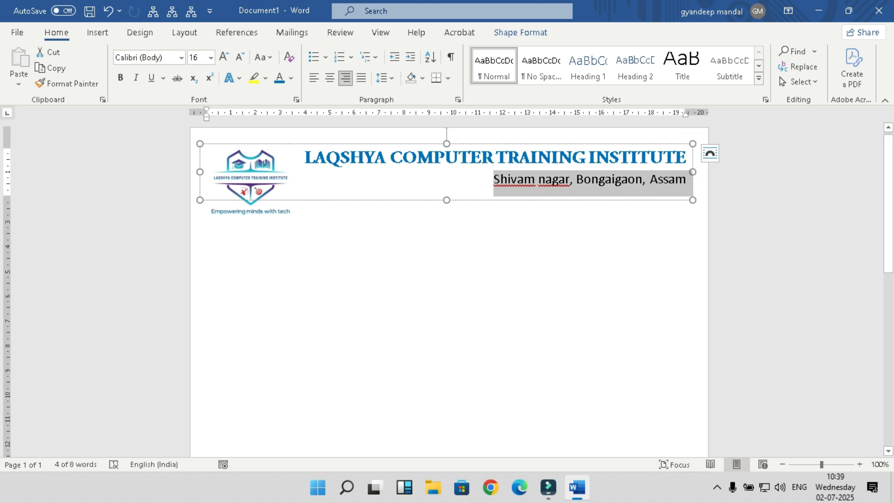
# Step: Append ',Pin' and the PIN code to the address, then add a 'contact no' line with the institute's phone number
pyautogui.click(686, 180)
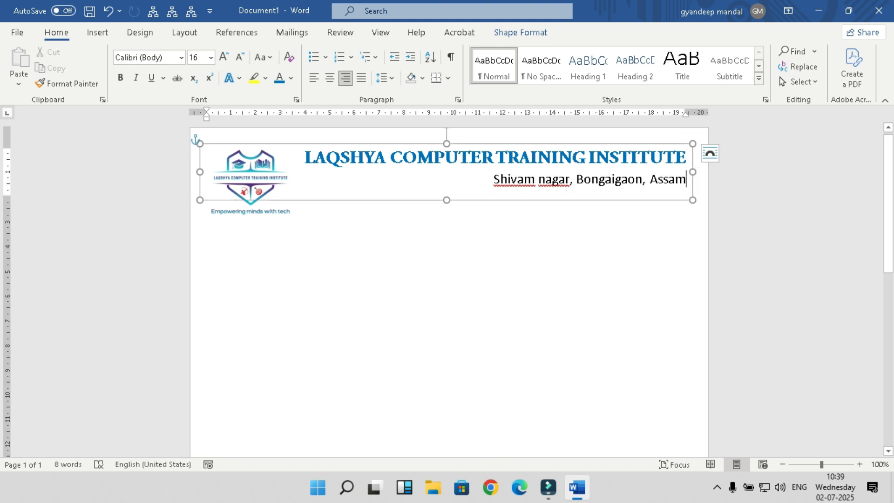
pyautogui.write(',PIN')
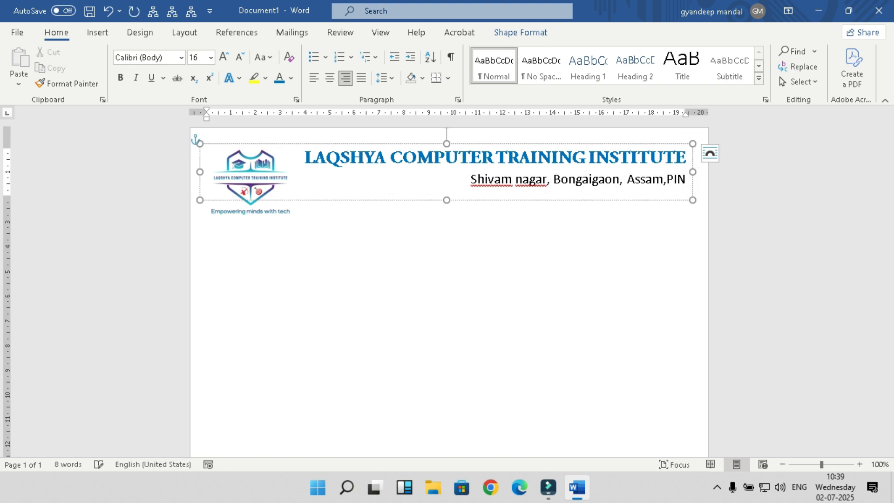
pyautogui.press('BackSpace')
pyautogui.press('BackSpace')
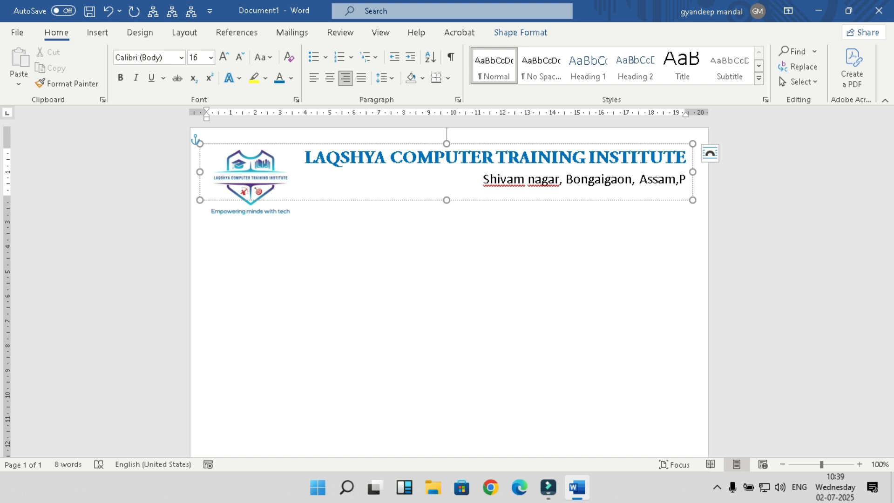
pyautogui.write('in-783380')
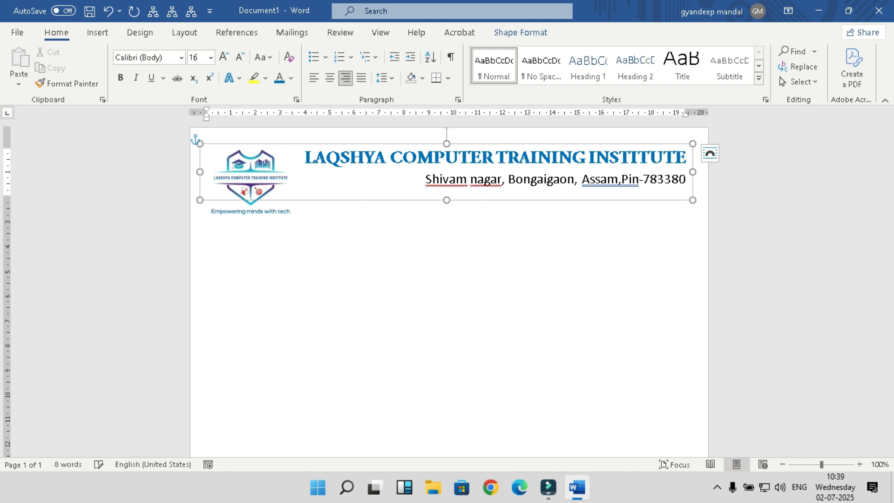
pyautogui.press('Return')
pyautogui.write('contact')
pyautogui.write(' no ')
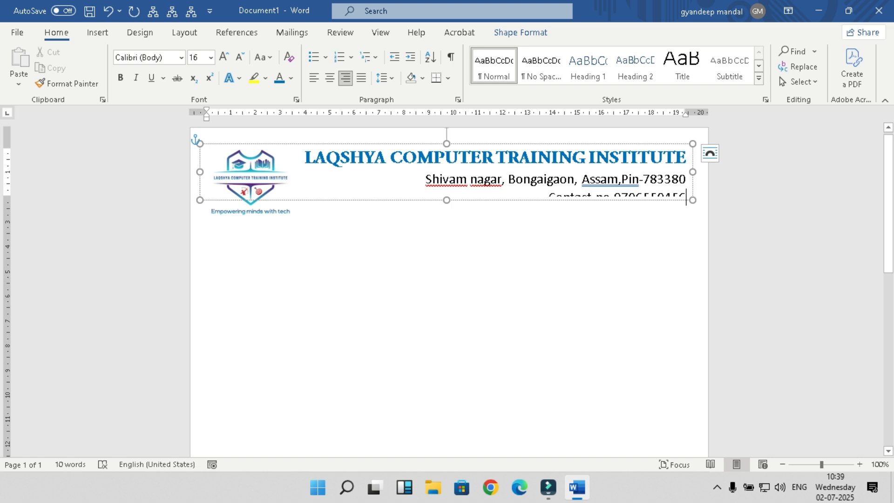
pyautogui.press('Escape')
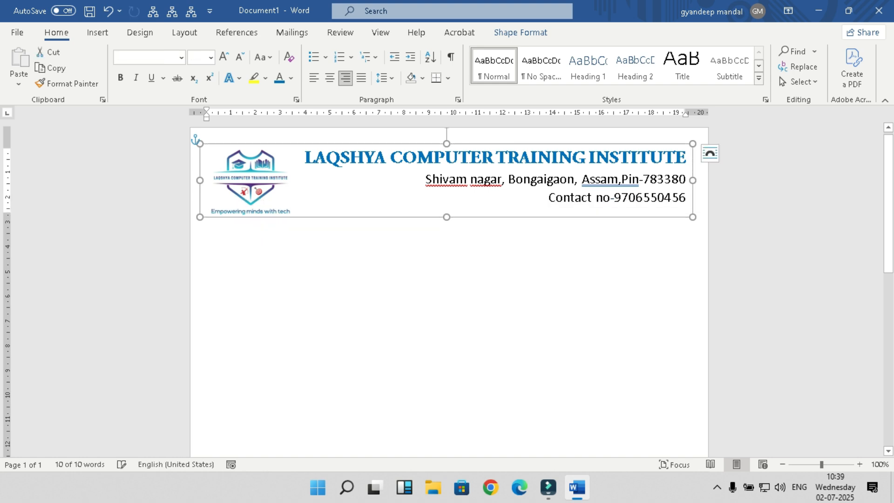
pyautogui.press('Escape')
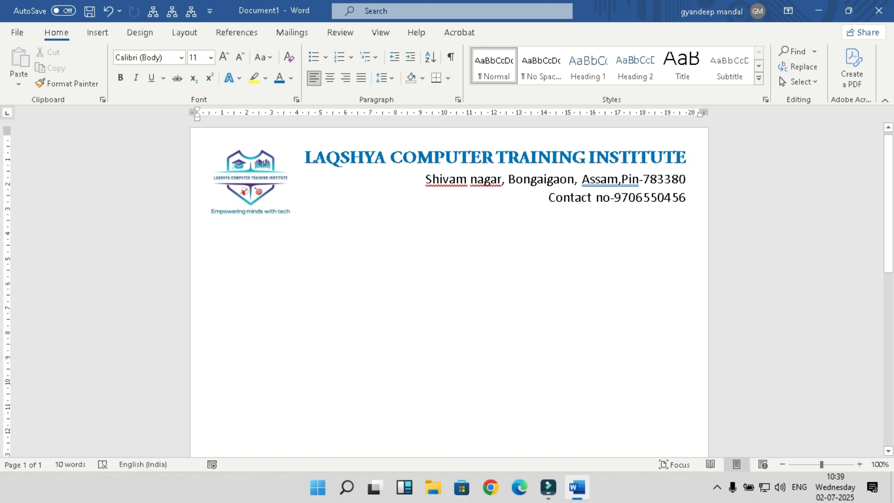
# Step: Remove bold formatting from the contact-number line
pyautogui.moveTo(548, 198); pyautogui.dragTo(689, 198)
pyautogui.click(120, 78)
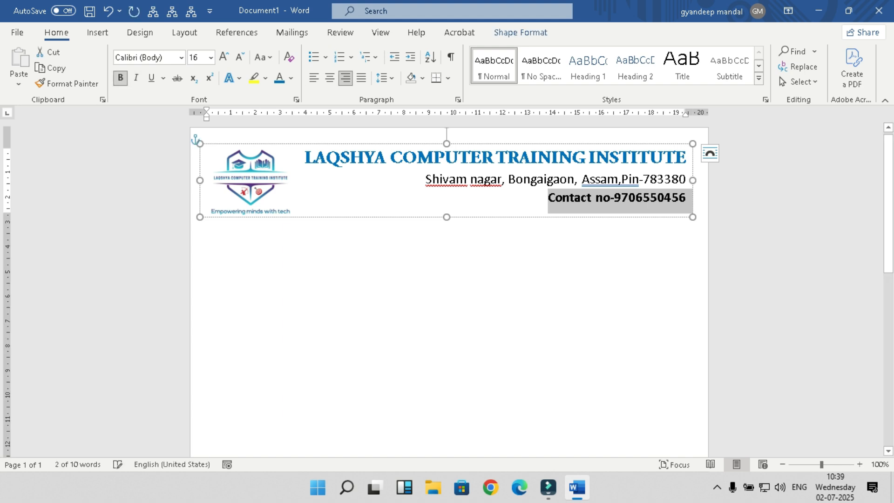
pyautogui.click(554, 198)
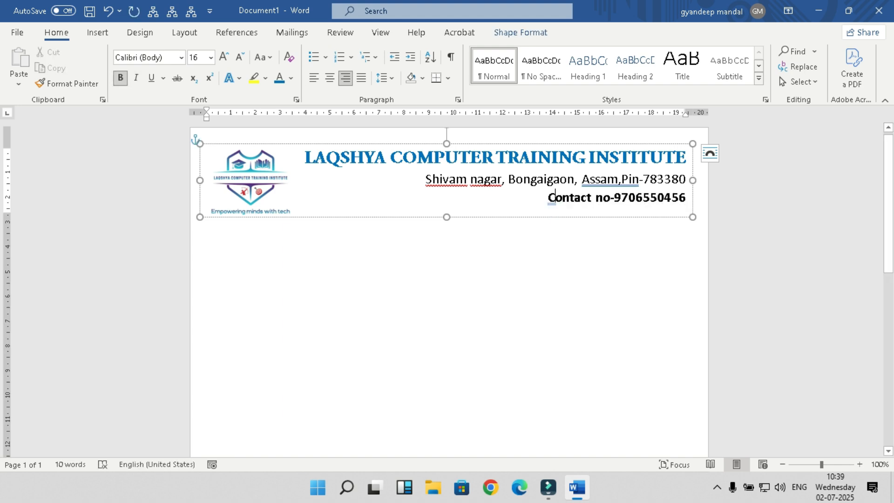
pyautogui.moveTo(425, 179); pyautogui.dragTo(692, 179)
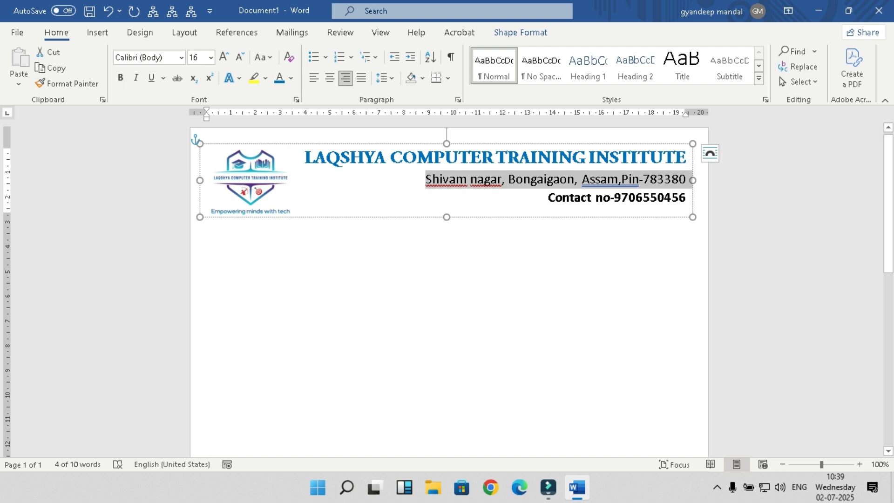
pyautogui.moveTo(549, 197); pyautogui.dragTo(690, 198)
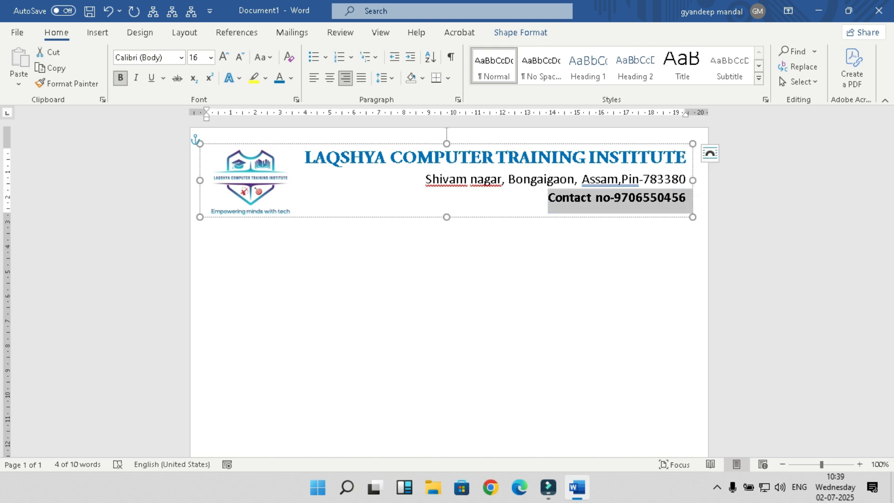
pyautogui.click(120, 78)
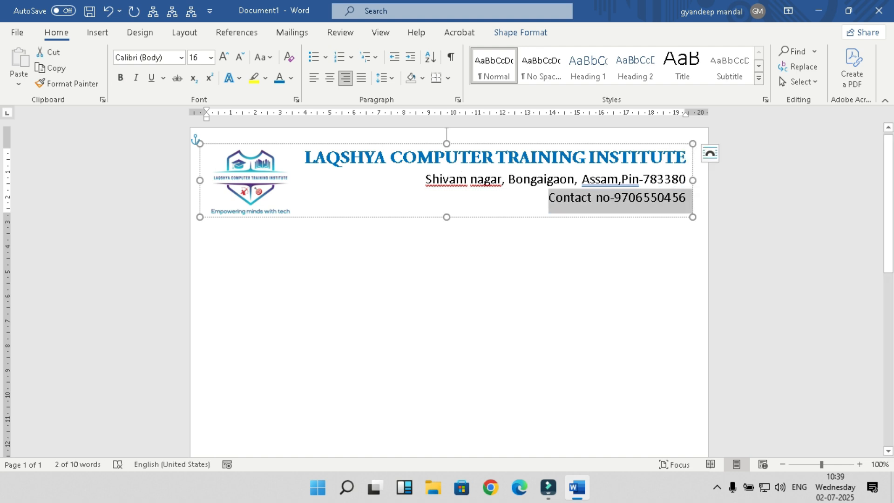
# Step: Accept the spelling suggestion changing 'Assam,Pin' to 'Assam, Pin'
pyautogui.scroll(-2, 447, 280)
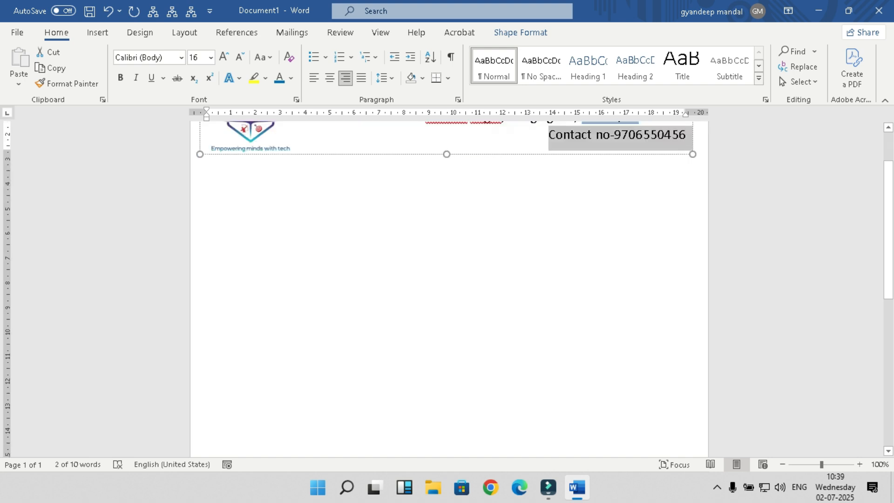
pyautogui.scroll(2, 447, 280)
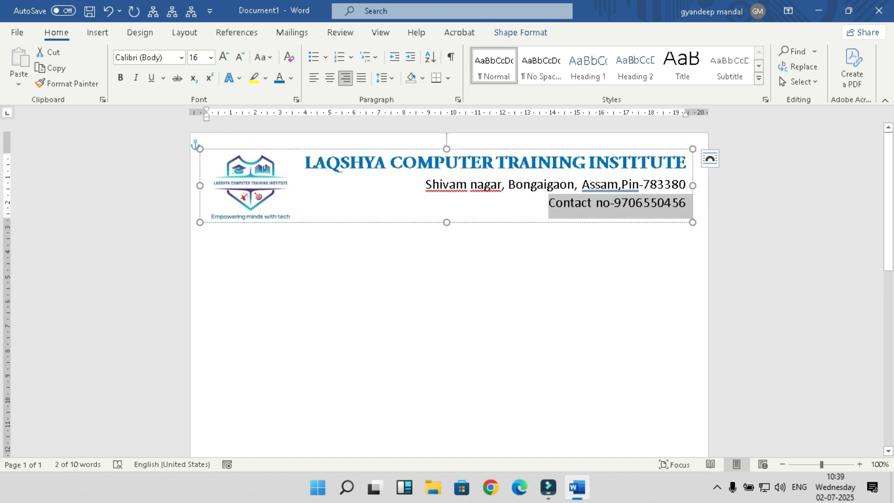
pyautogui.click(311, 144)
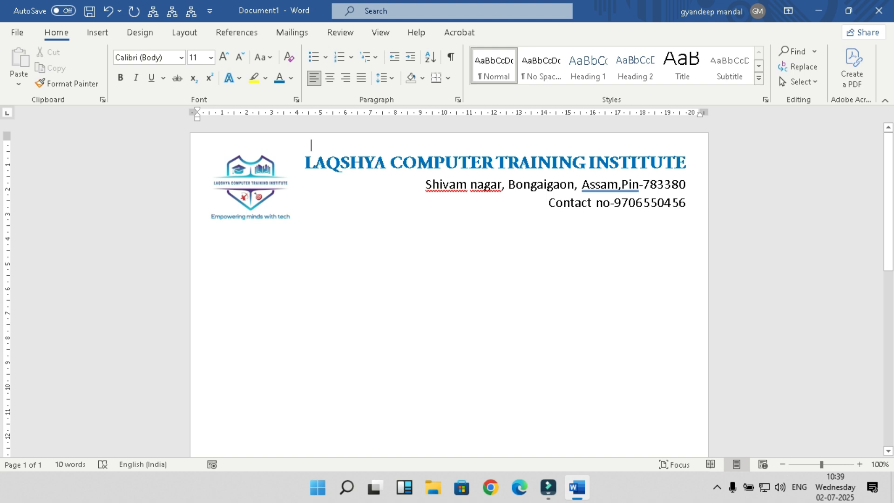
pyautogui.rightClick(606, 186)
pyautogui.click(554, 205)
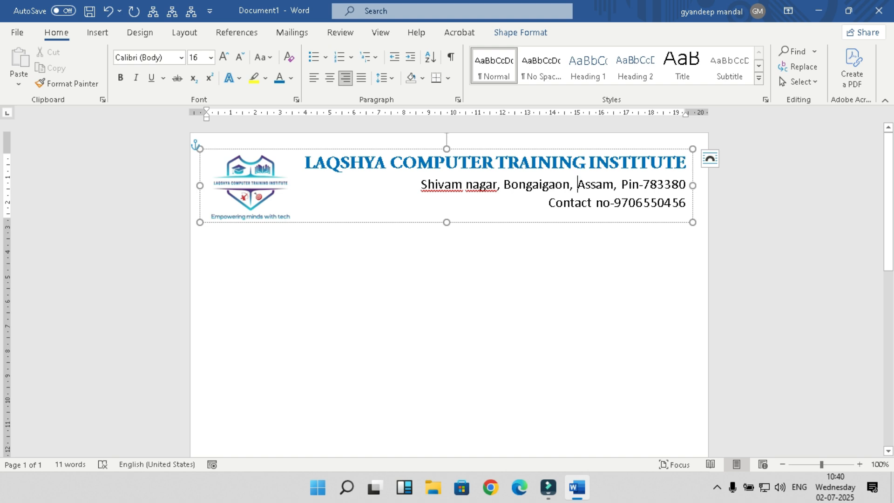
# Step: Click out of the header into the page body and switch to the Design tab
pyautogui.click(311, 146)
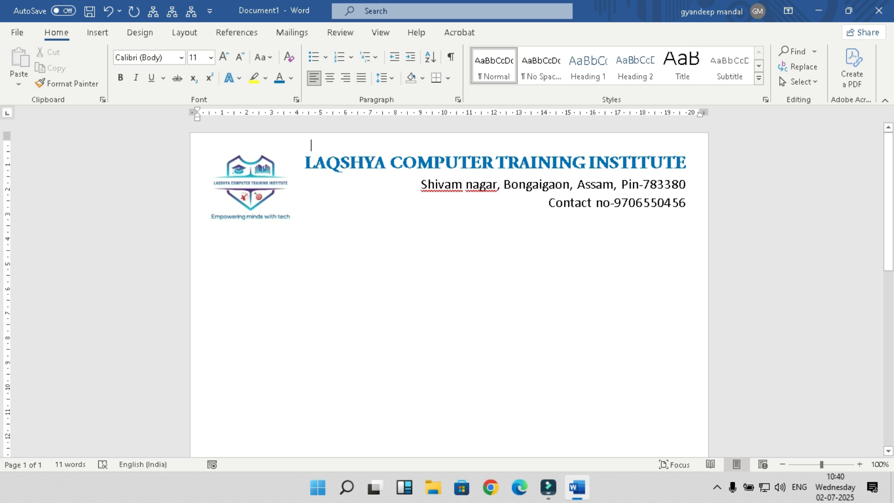
pyautogui.click(140, 32)
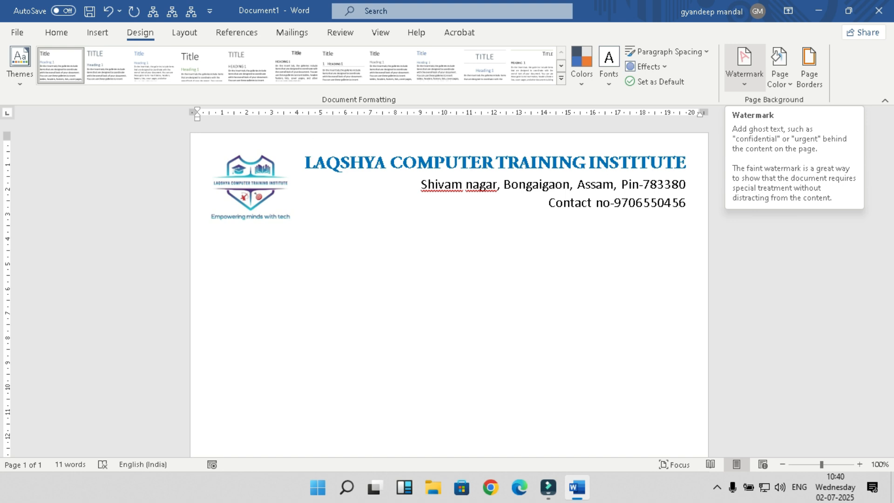
# Step: Open Custom Watermark, choose Picture watermark, and start selecting its picture
pyautogui.click(744, 65)
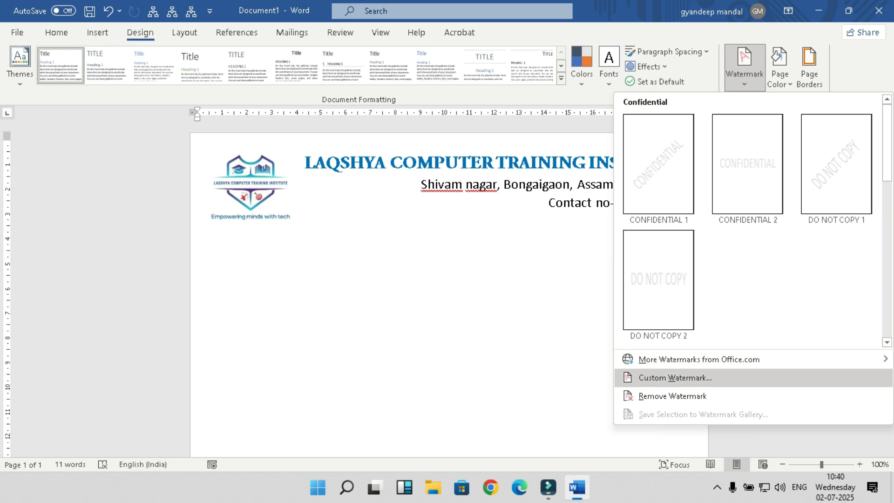
pyautogui.click(675, 378)
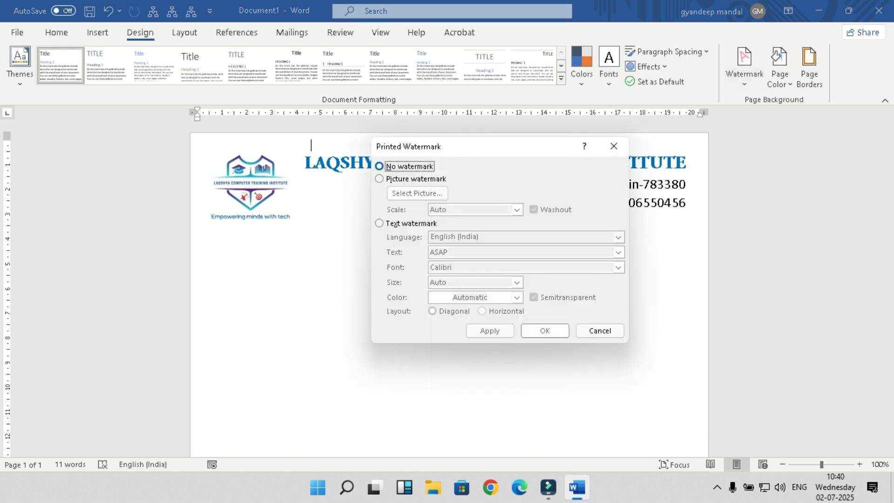
pyautogui.click(402, 178)
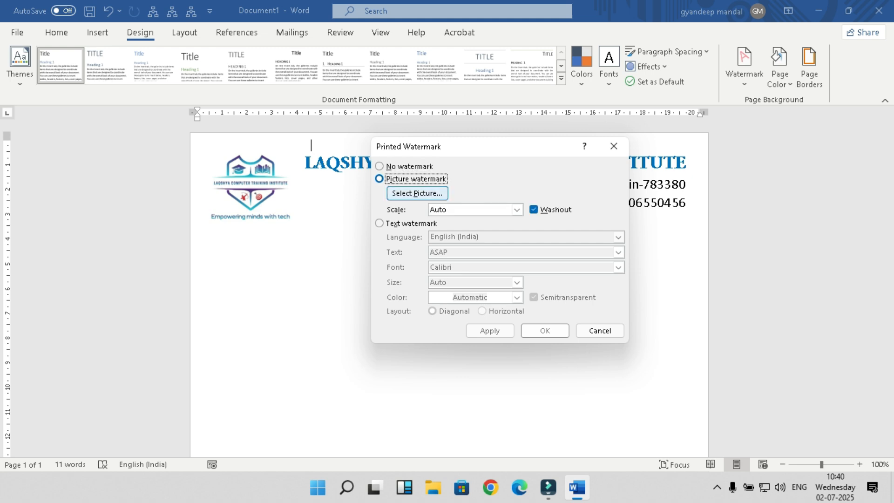
pyautogui.click(417, 193)
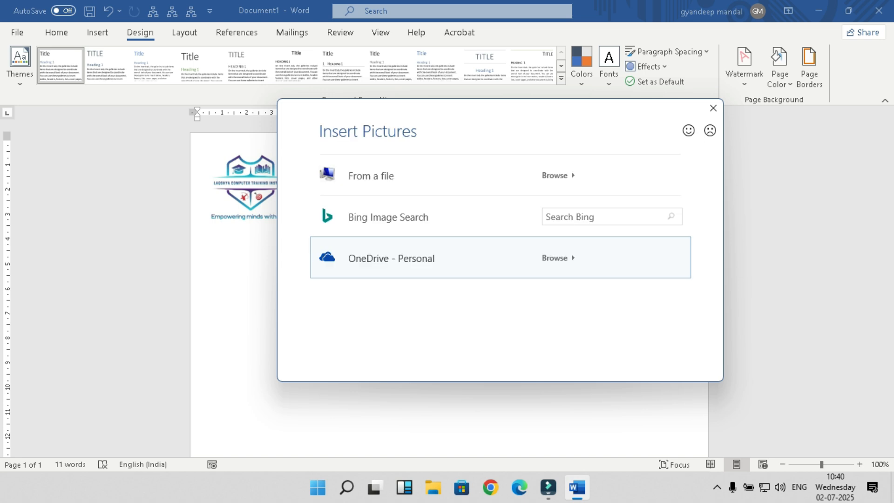
# Step: Browse to the LAQSHYA_LOGO image file and insert it as the watermark picture
pyautogui.click(375, 176)
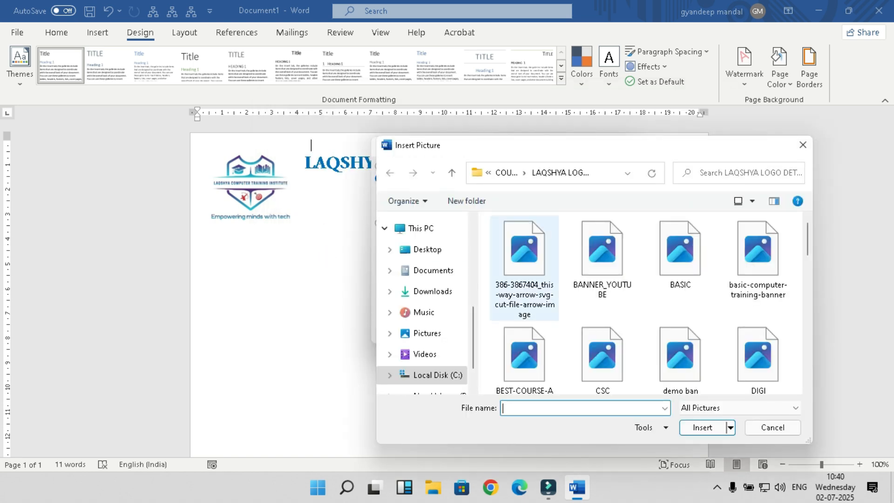
pyautogui.scroll(-10, 745, 326)
pyautogui.scroll(1, 741, 326)
pyautogui.scroll(-3, 741, 326)
pyautogui.scroll(1, 602, 335)
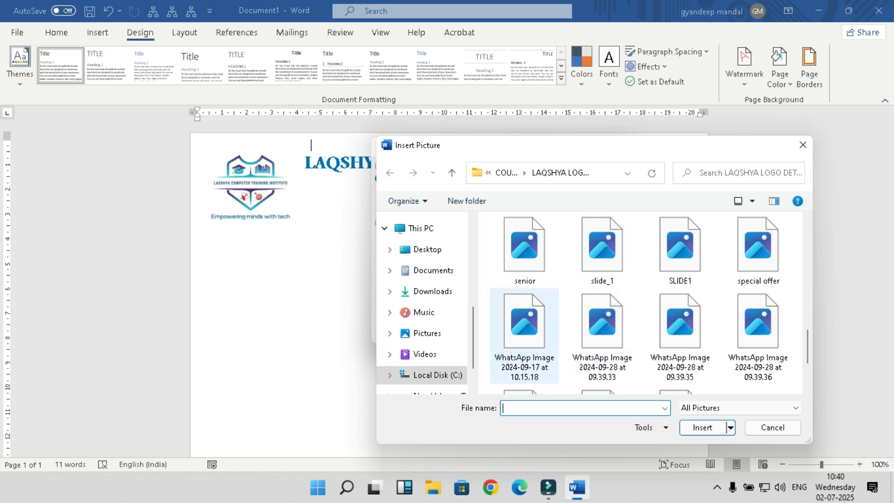
pyautogui.scroll(-1, 676, 344)
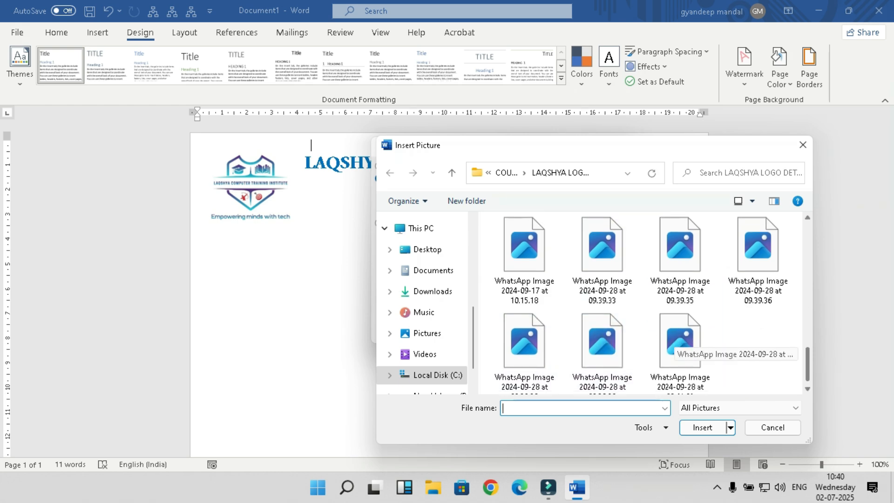
pyautogui.scroll(2, 675, 345)
pyautogui.scroll(-1, 675, 345)
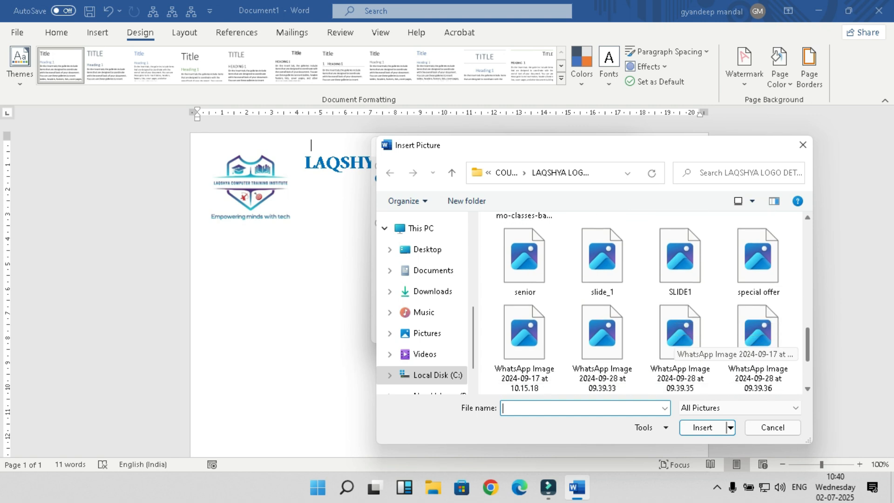
pyautogui.scroll(1, 676, 345)
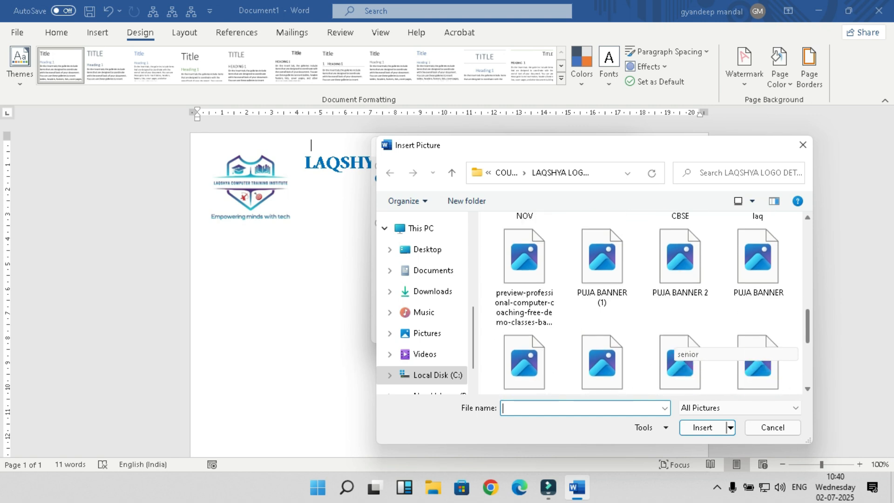
pyautogui.scroll(1, 675, 345)
pyautogui.scroll(1, 675, 345)
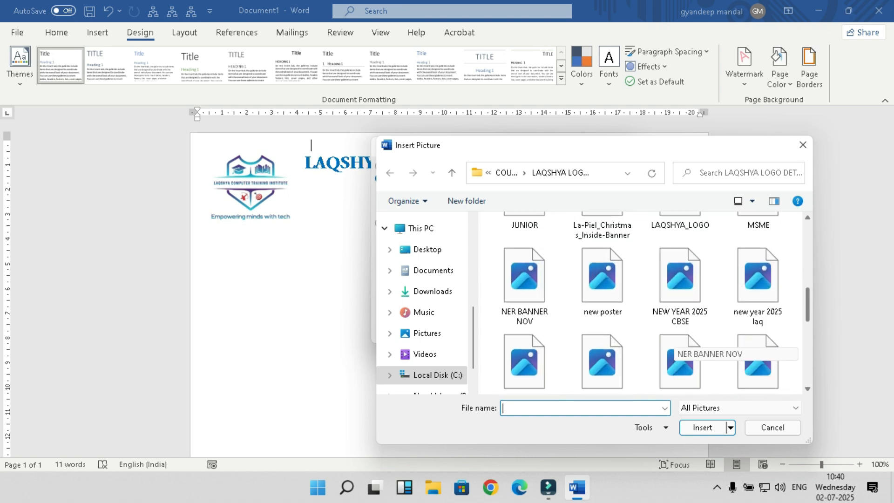
pyautogui.click(680, 236)
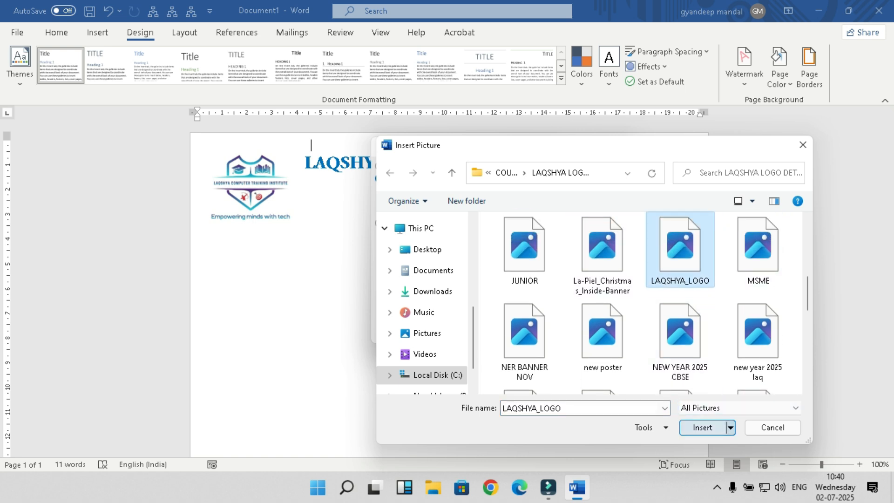
pyautogui.click(703, 427)
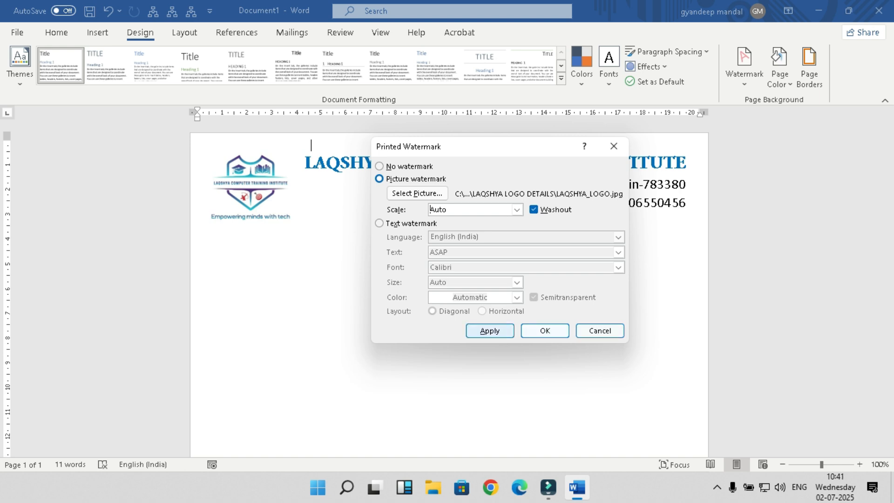
# Step: Apply the LAQSHYA_LOGO watermark with Washout unchecked and close the Printed Watermark dialog
pyautogui.click(491, 330)
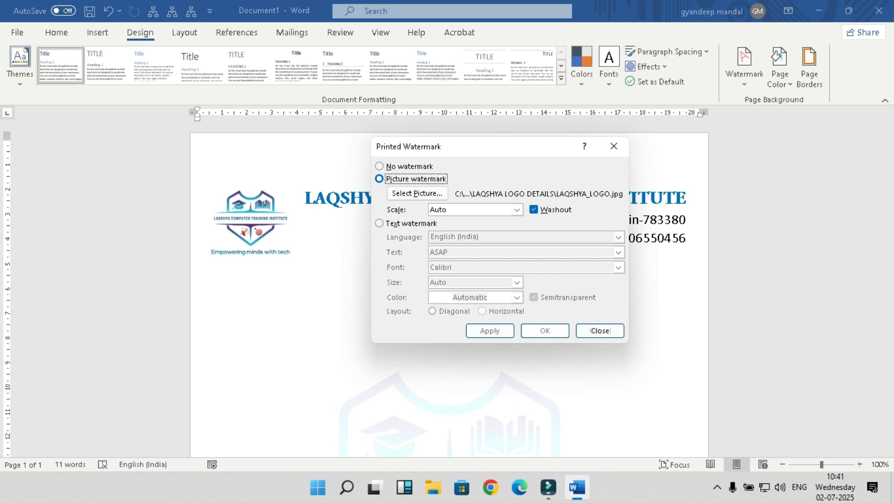
pyautogui.click(534, 210)
pyautogui.click(491, 331)
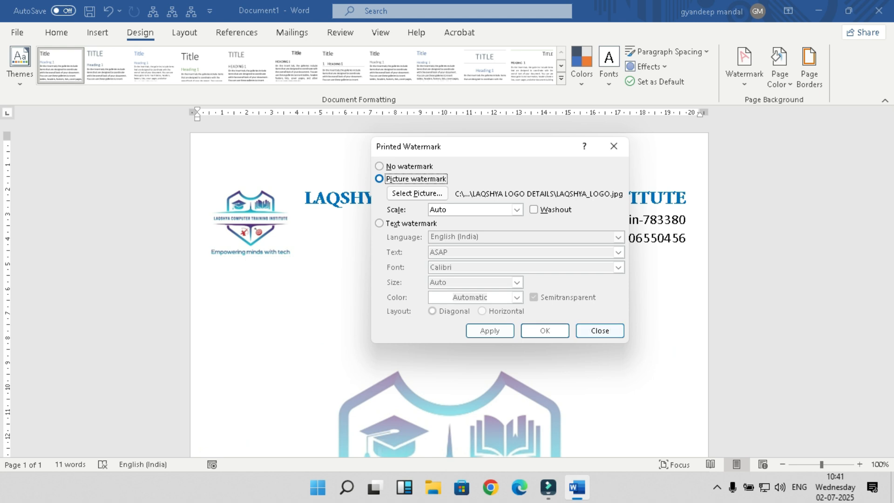
pyautogui.click(599, 330)
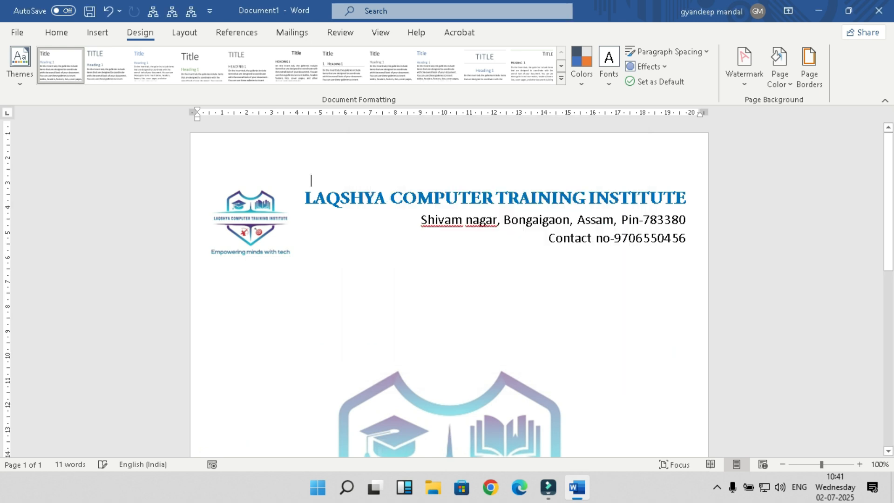
pyautogui.scroll(-5, 449, 288)
pyautogui.scroll(5, 449, 289)
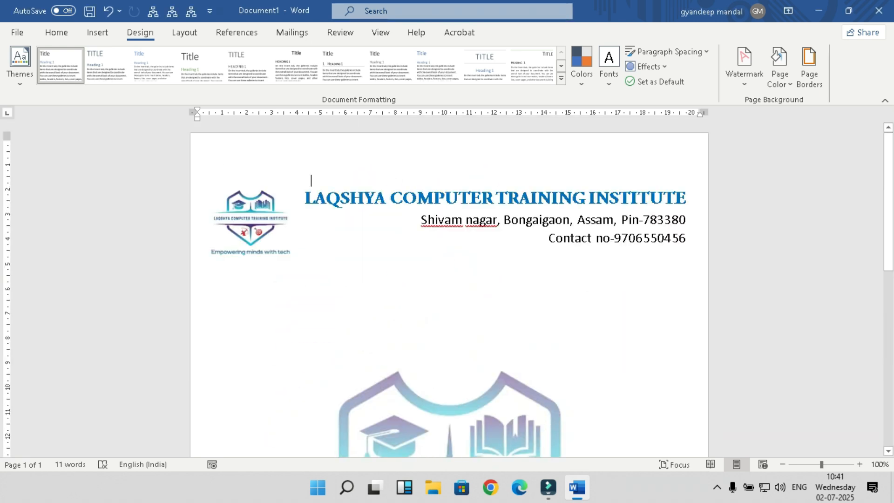
pyautogui.scroll(-5, 449, 289)
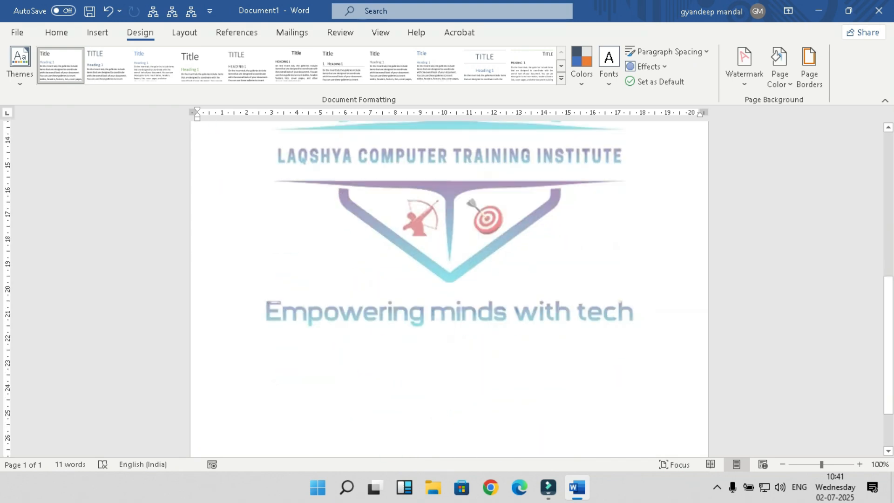
pyautogui.scroll(3, 448, 289)
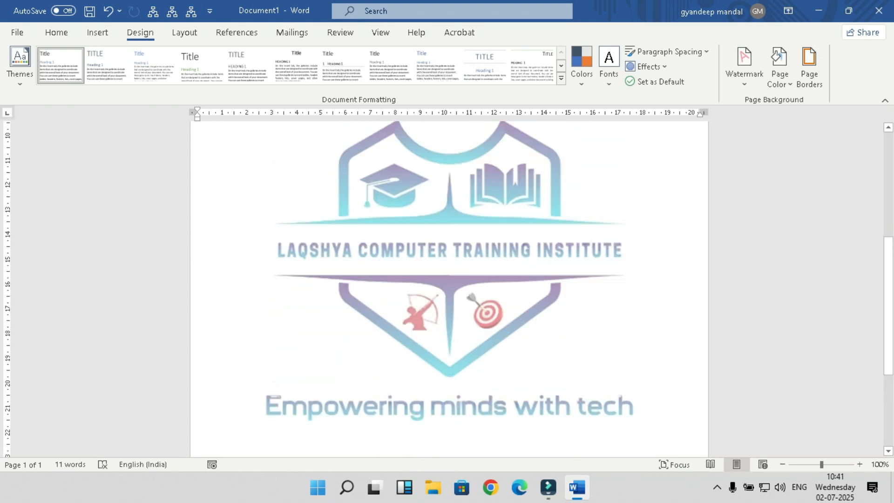
pyautogui.scroll(-5, 449, 289)
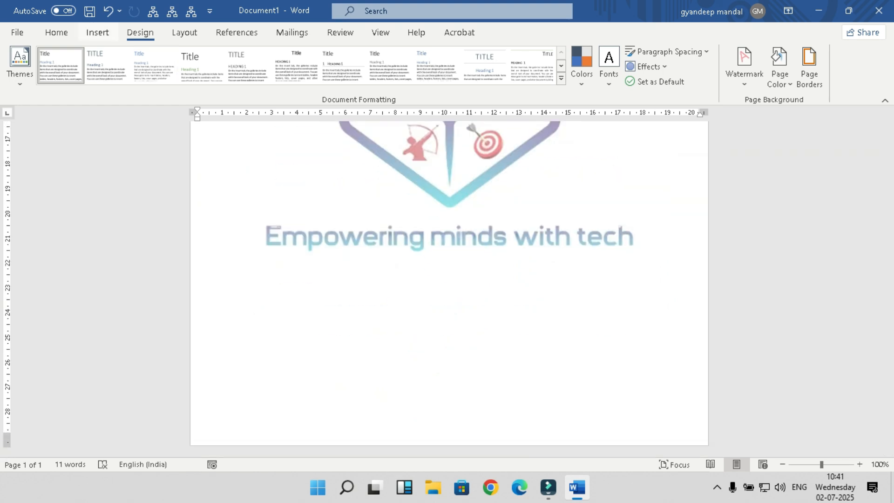
pyautogui.click(97, 33)
# Step: Draw a rectangle across the page bottom, about 20.08 cm wide and 3.12 cm tall
pyautogui.click(173, 51)
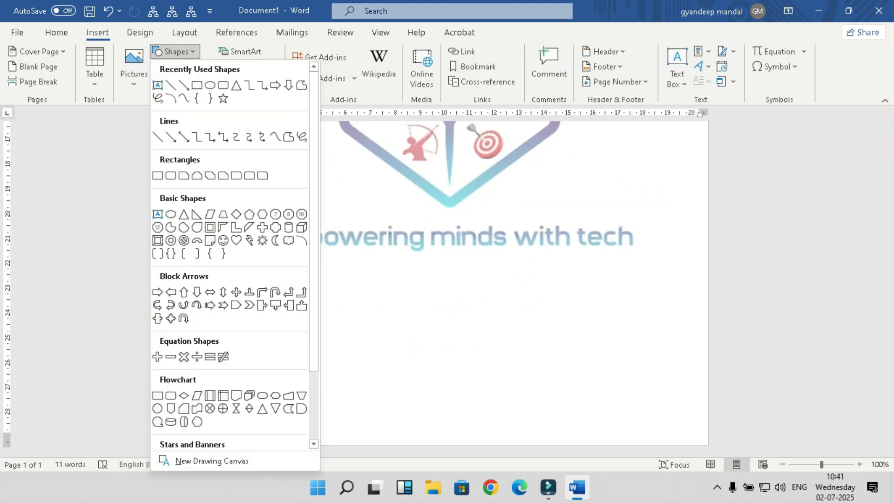
pyautogui.click(197, 85)
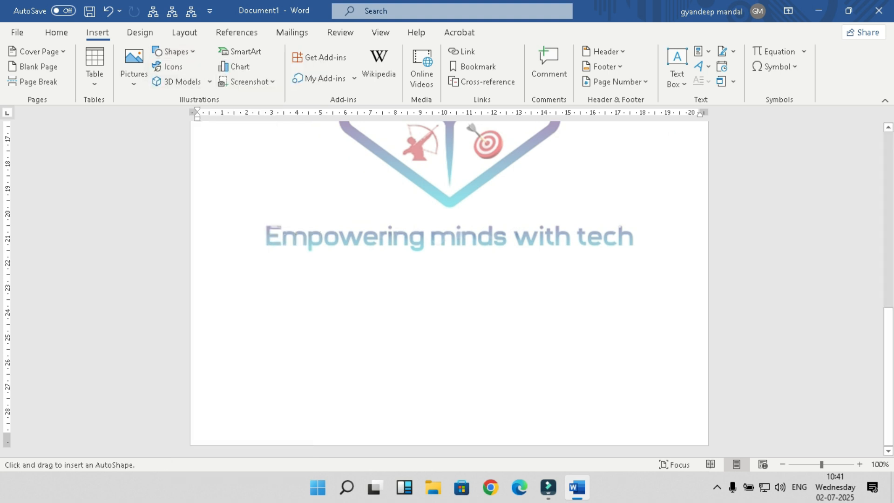
pyautogui.moveTo(191, 367)
pyautogui.mouseDown()
pyautogui.moveTo(206, 429)
pyautogui.moveTo(393, 443)
pyautogui.moveTo(708, 445)
pyautogui.mouseUp()
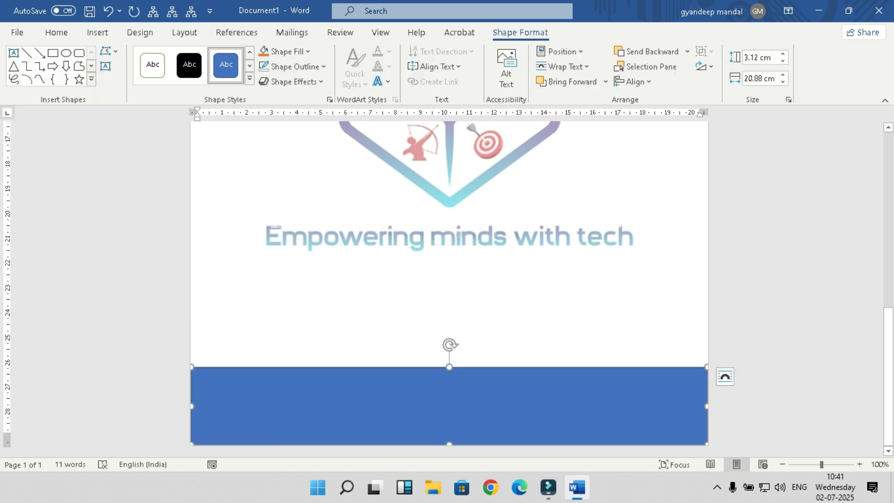
pyautogui.click(110, 52)
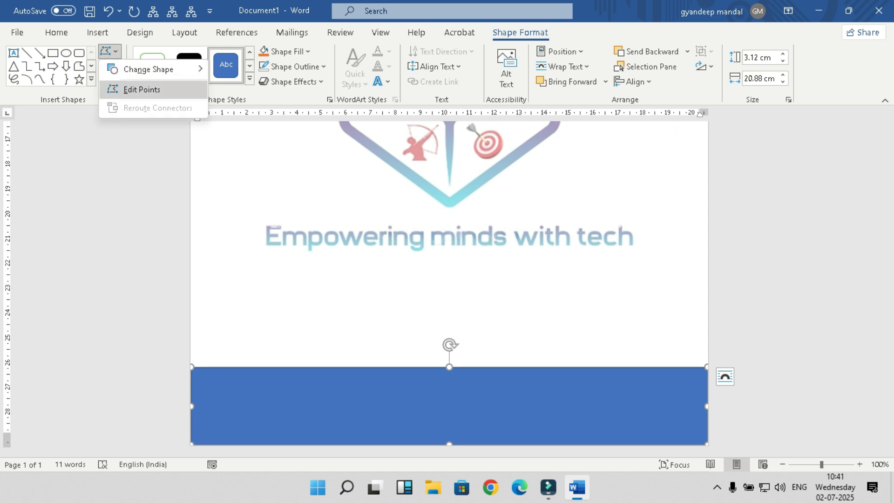
# Step: Enter Edit Points on the rectangle and try curving its top edge, then undo to flat
pyautogui.click(142, 90)
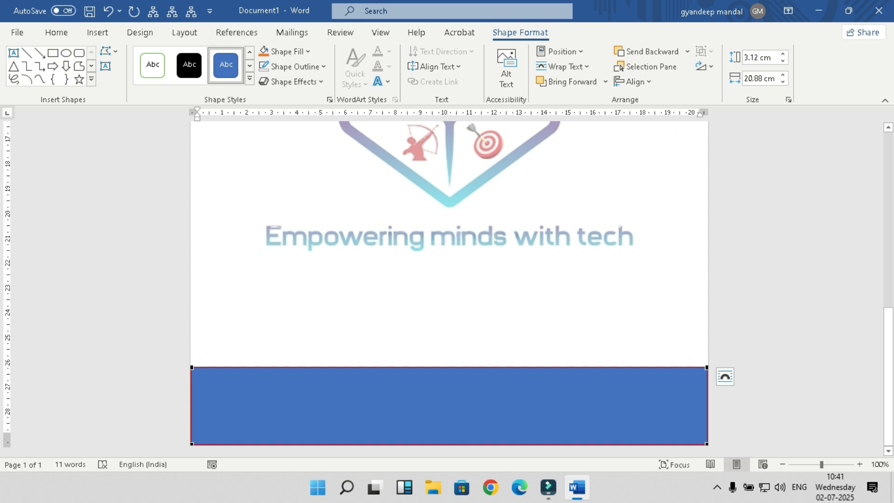
pyautogui.moveTo(482, 367); pyautogui.dragTo(502, 389)
pyautogui.moveTo(570, 381); pyautogui.dragTo(585, 416)
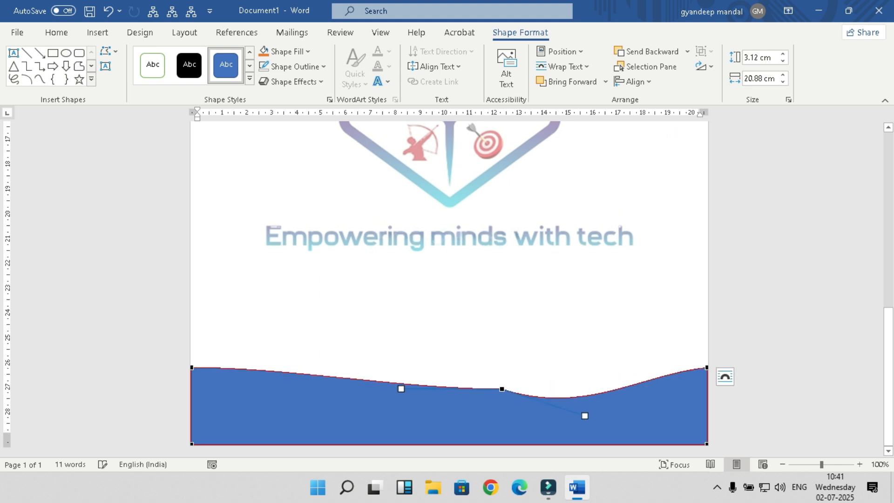
pyautogui.hotkey('ctrl', 'z')
pyautogui.hotkey('ctrl', 'z')
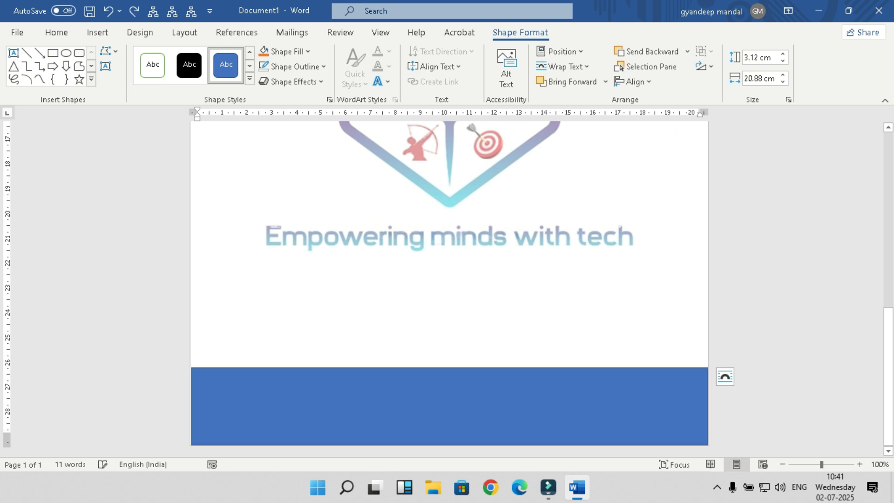
# Step: Drag the top edge into a dip on the left that rises smoothly toward the right corner
pyautogui.moveTo(287, 367); pyautogui.dragTo(471, 424)
pyautogui.moveTo(608, 394); pyautogui.dragTo(647, 401)
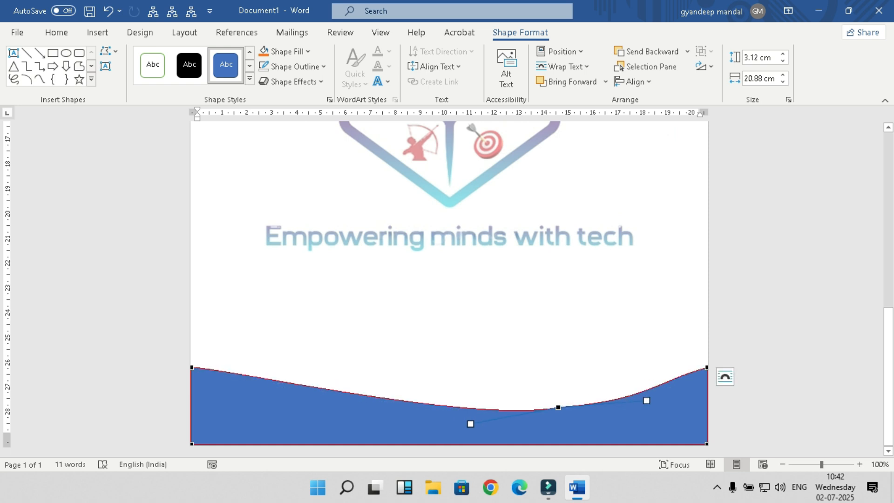
pyautogui.moveTo(646, 401); pyautogui.dragTo(673, 397)
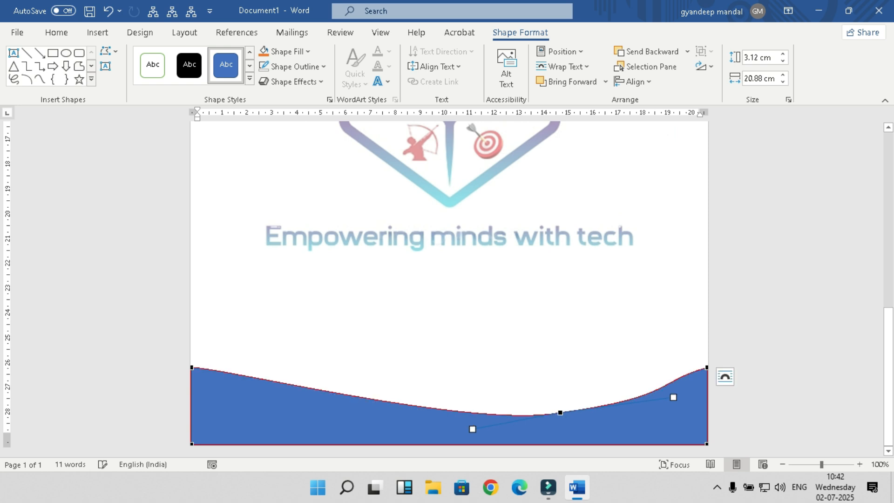
pyautogui.moveTo(472, 429); pyautogui.dragTo(406, 429)
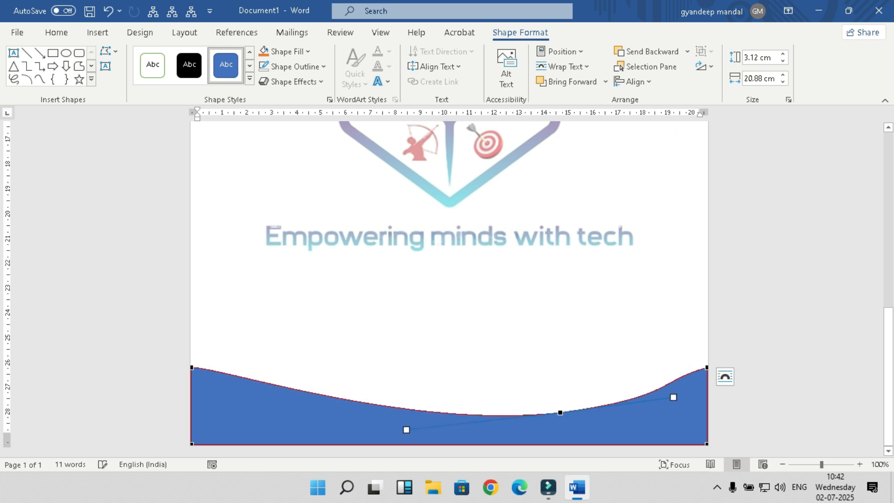
pyautogui.moveTo(673, 398); pyautogui.dragTo(697, 395)
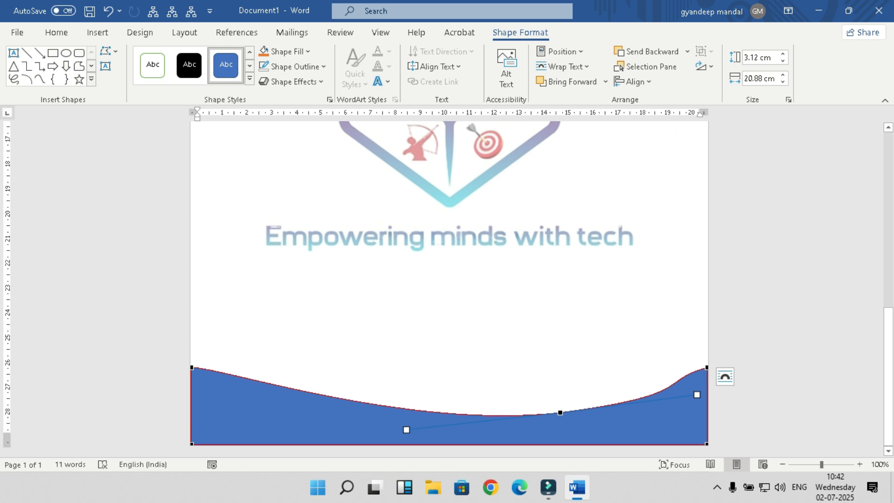
pyautogui.moveTo(707, 368)
pyautogui.mouseDown()
pyautogui.moveTo(707, 351)
pyautogui.moveTo(707, 368)
pyautogui.mouseUp()
# Step: Exit point editing and reselect the finished blue wave footer at the page bottom
pyautogui.click(450, 303)
pyautogui.click(450, 303)
pyautogui.scroll(-4, 450, 289)
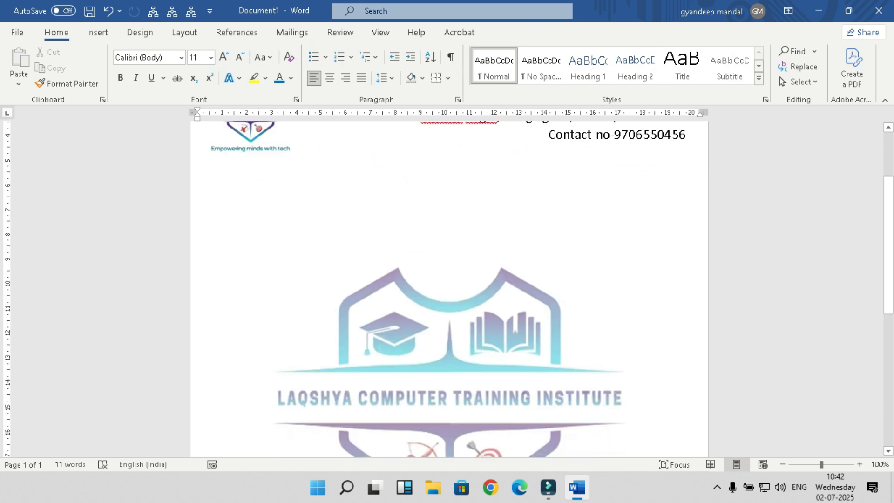
pyautogui.scroll(-4, 450, 288)
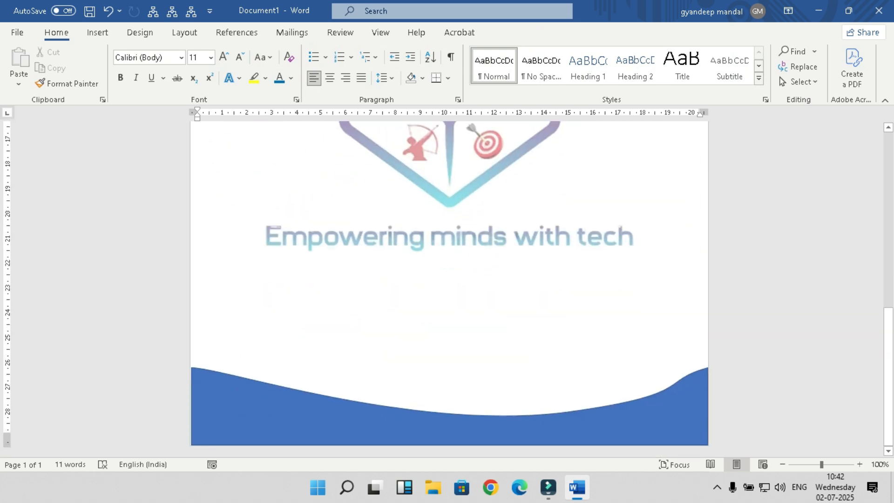
pyautogui.click(450, 429)
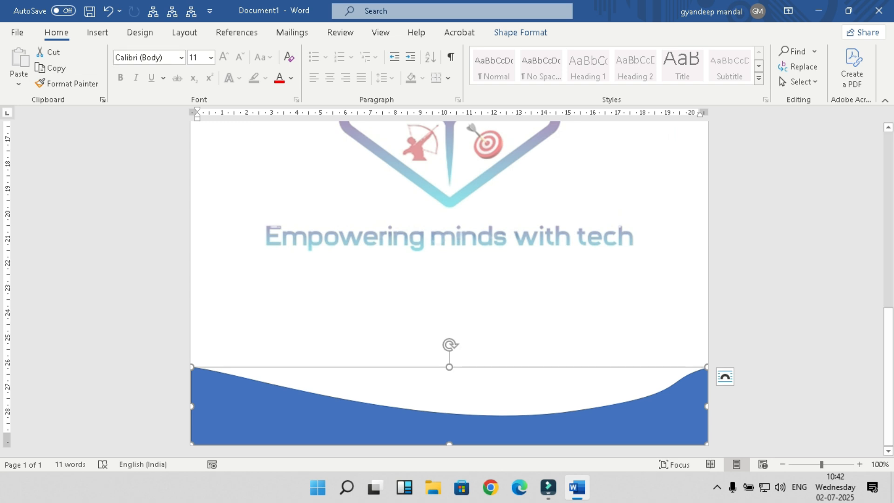
pyautogui.click(98, 32)
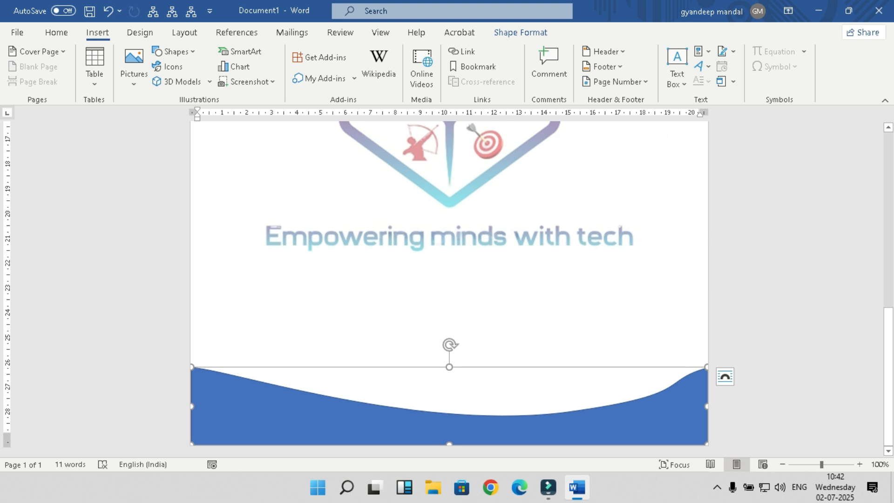
pyautogui.click(521, 32)
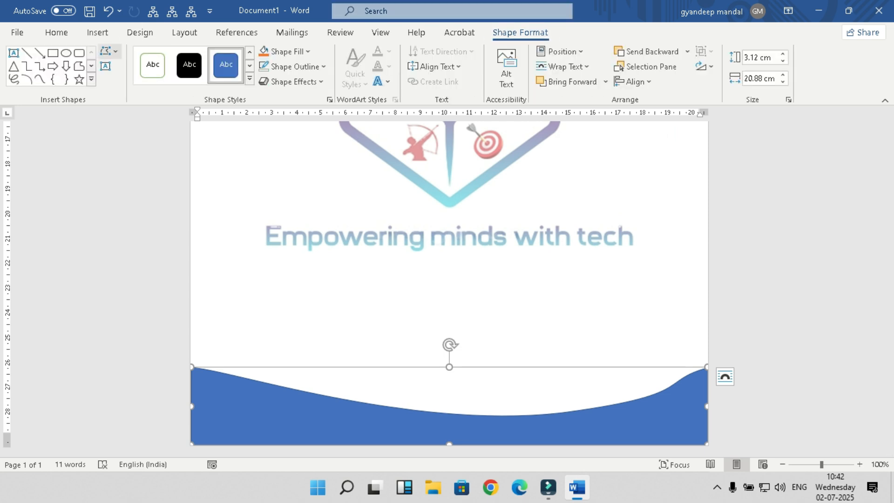
# Step: Add a new point on the wave's top edge and drag its handle to raise the left end
pyautogui.click(110, 51)
pyautogui.click(142, 89)
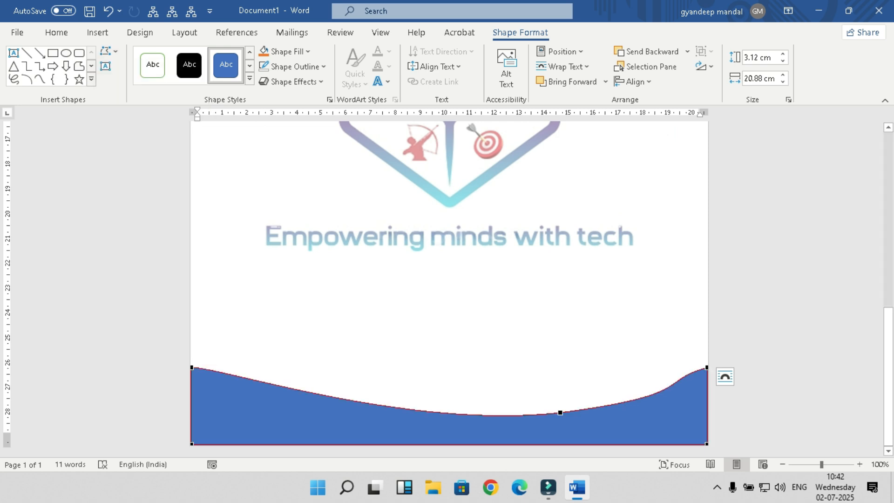
pyautogui.moveTo(321, 395); pyautogui.dragTo(324, 388)
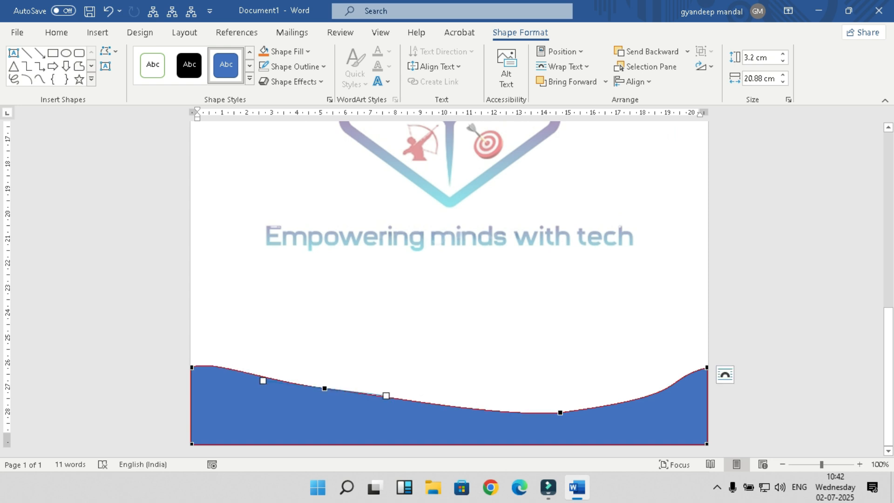
pyautogui.moveTo(263, 380); pyautogui.dragTo(234, 382)
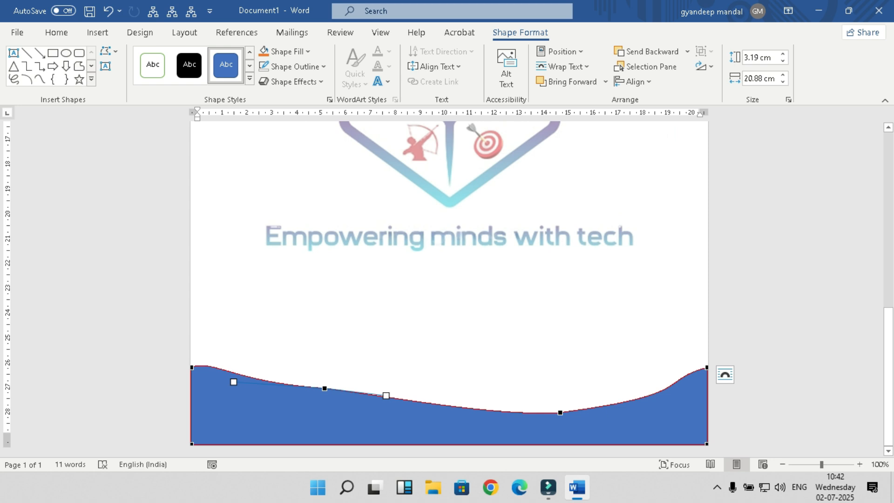
# Step: Delete the blue wave footer and open the Insert Shapes gallery
pyautogui.press('Delete')
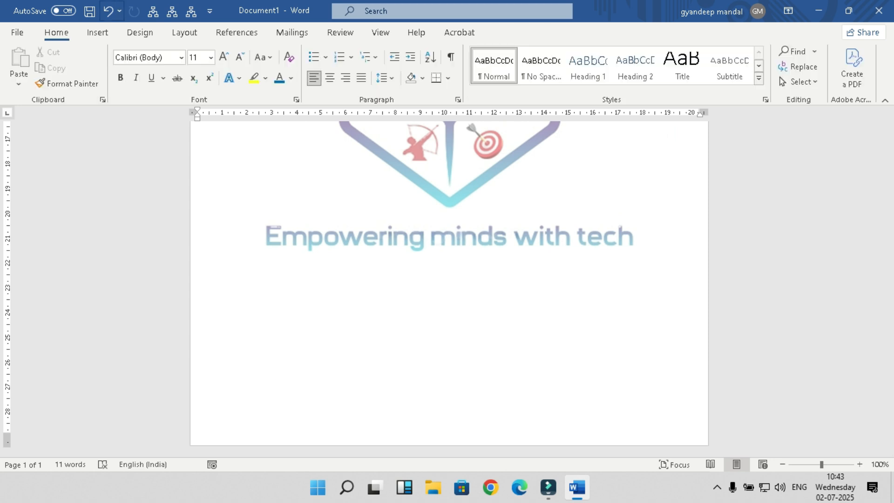
pyautogui.click(98, 33)
pyautogui.click(175, 51)
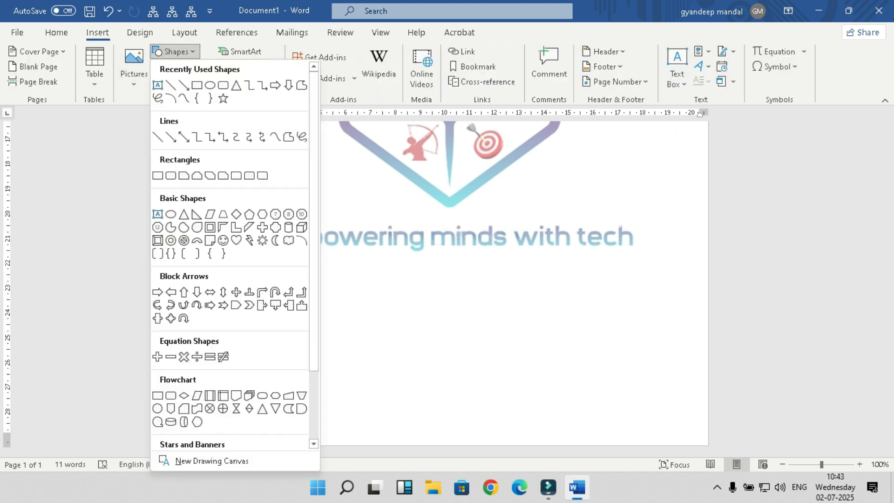
# Step: Draw a rectangle across the page bottom filled with Blue, Accent 1, Lighter 40%
pyautogui.click(211, 85)
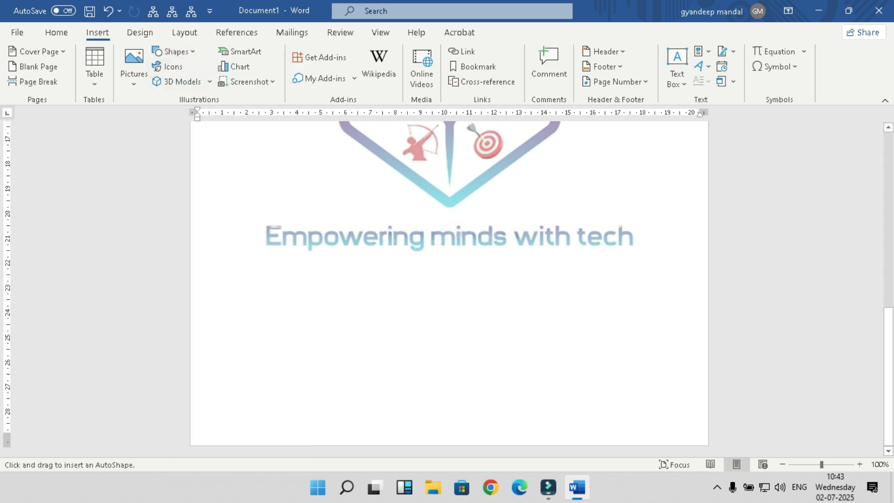
pyautogui.moveTo(189, 358); pyautogui.dragTo(709, 447)
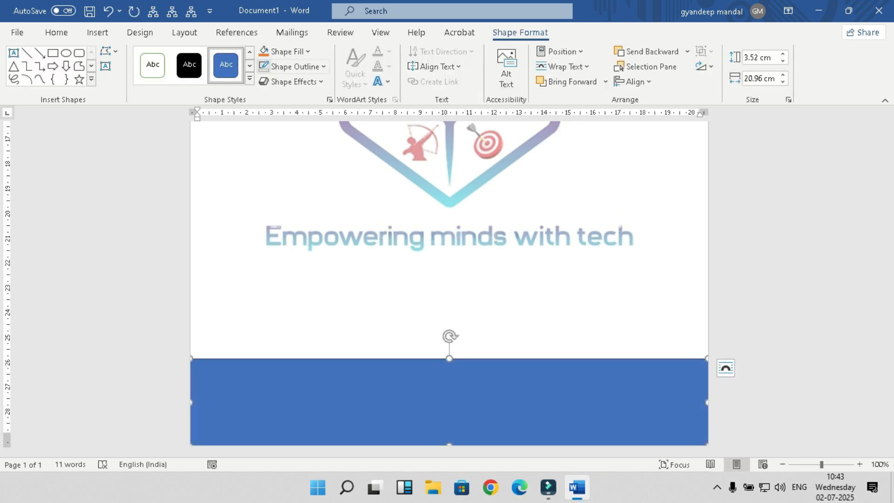
pyautogui.click(289, 51)
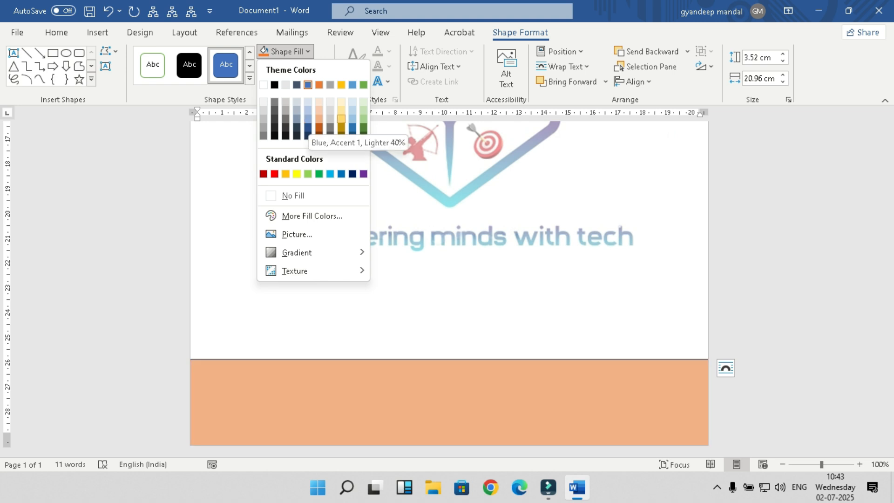
pyautogui.click(352, 84)
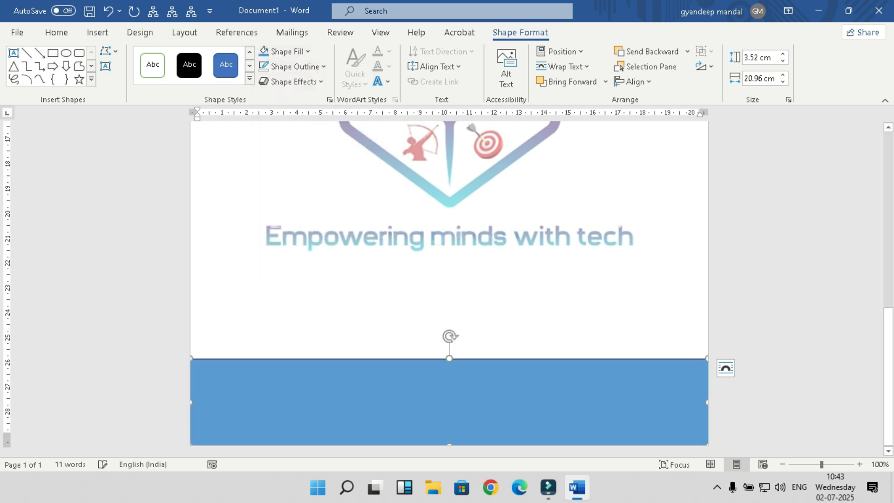
pyautogui.click(109, 51)
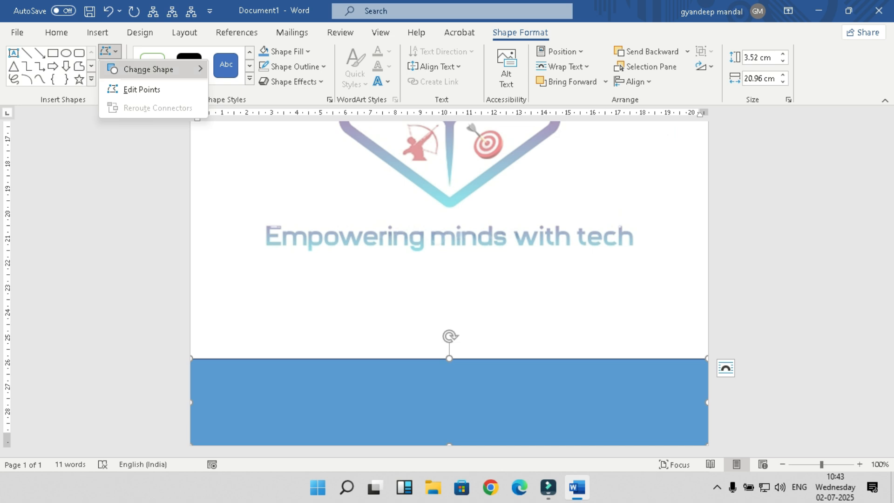
# Step: Position the light-blue rectangle so it spans the page width at the bottom
pyautogui.click(135, 87)
pyautogui.moveTo(450, 396)
pyautogui.mouseDown()
pyautogui.moveTo(459, 411)
pyautogui.moveTo(441, 379)
pyautogui.moveTo(453, 394)
pyautogui.mouseUp()
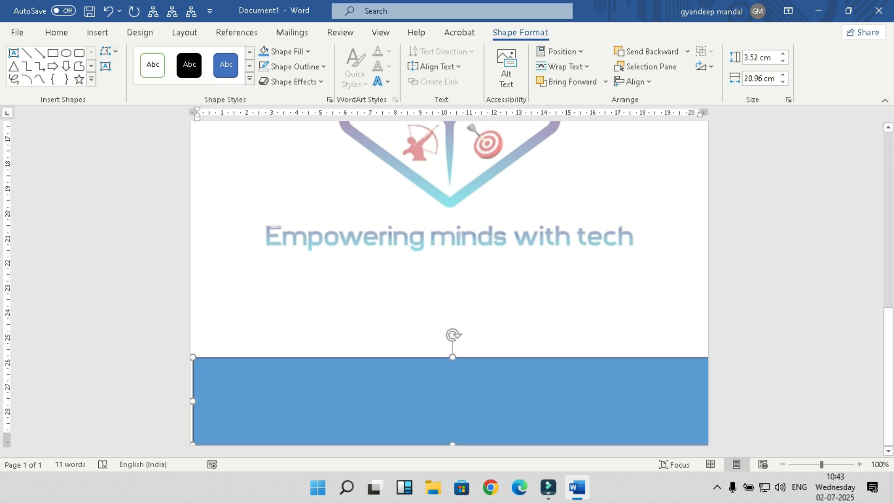
pyautogui.press('Left')
pyautogui.press('Left')
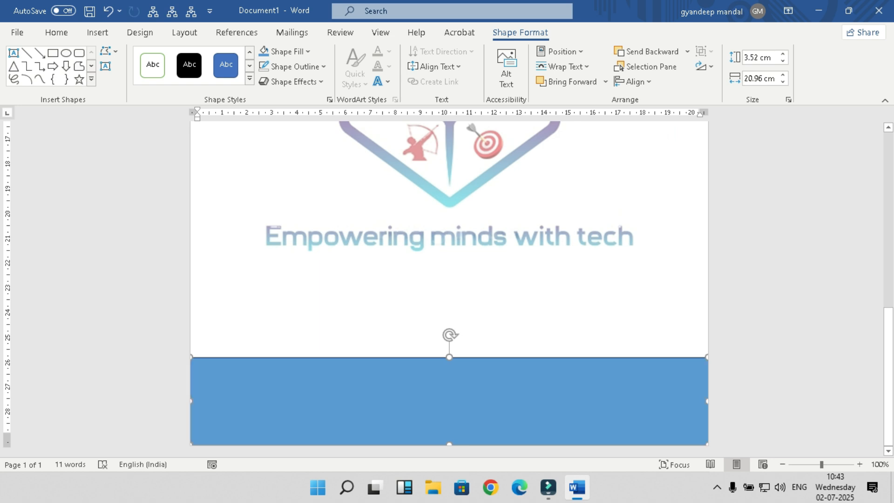
pyautogui.moveTo(447, 401)
pyautogui.mouseDown()
pyautogui.moveTo(457, 402)
pyautogui.moveTo(450, 402)
pyautogui.mouseUp()
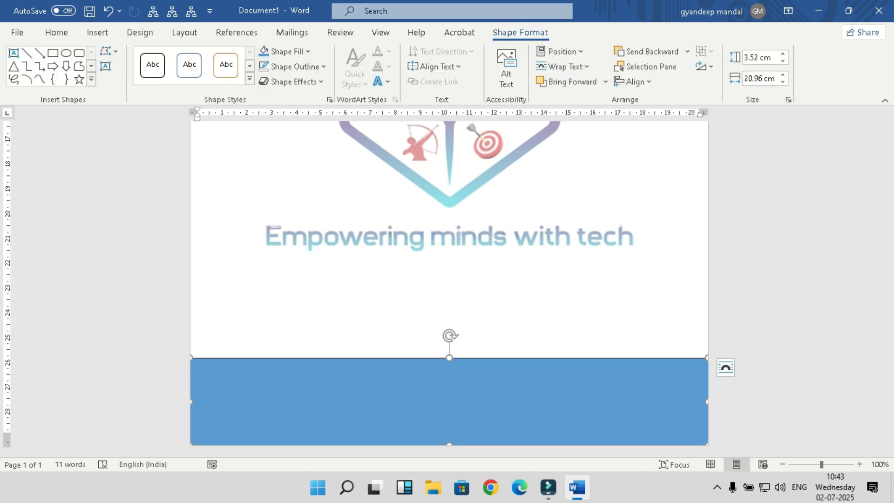
# Step: Edit the rectangle's points, pulling its top edge into a smooth downward dip
pyautogui.click(110, 51)
pyautogui.click(142, 90)
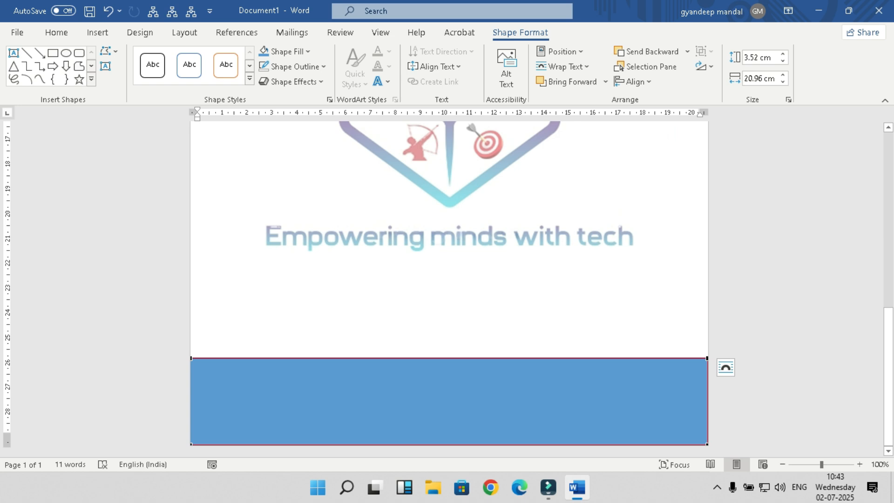
pyautogui.moveTo(363, 358); pyautogui.dragTo(530, 396)
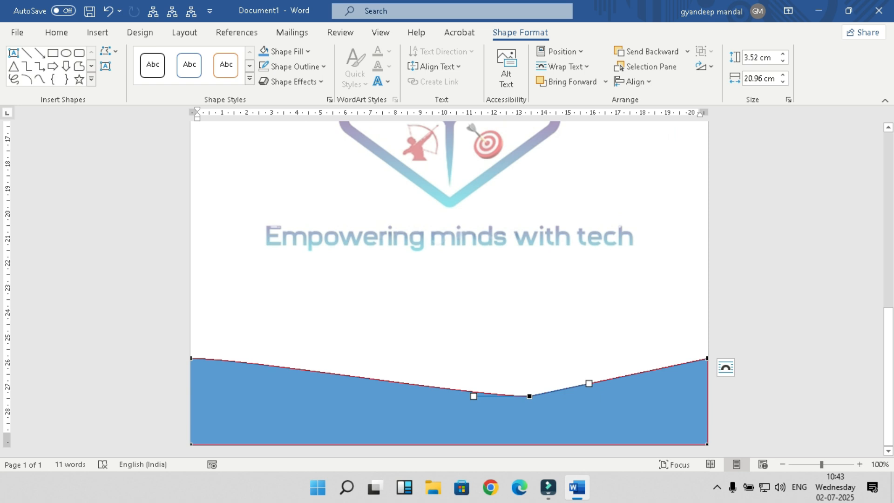
pyautogui.moveTo(589, 383); pyautogui.dragTo(617, 390)
pyautogui.moveTo(473, 396); pyautogui.dragTo(405, 404)
pyautogui.click(419, 302)
pyautogui.scroll(-9, 419, 303)
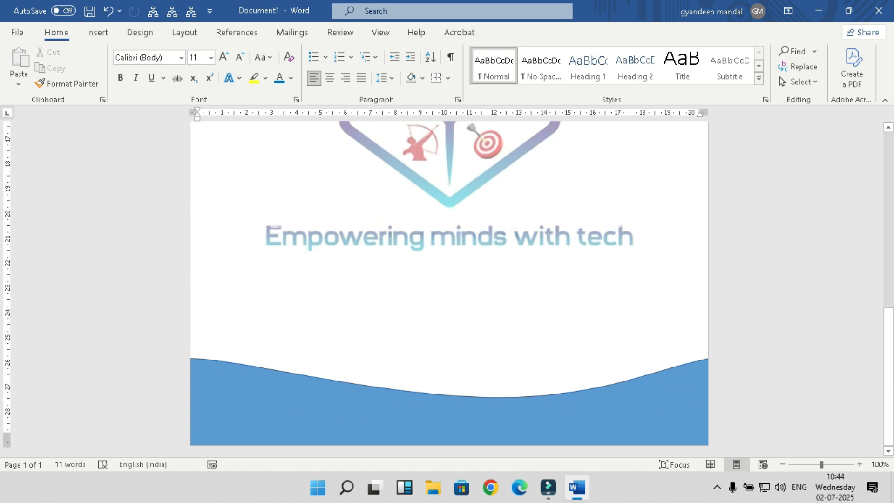
pyautogui.scroll(10, 450, 279)
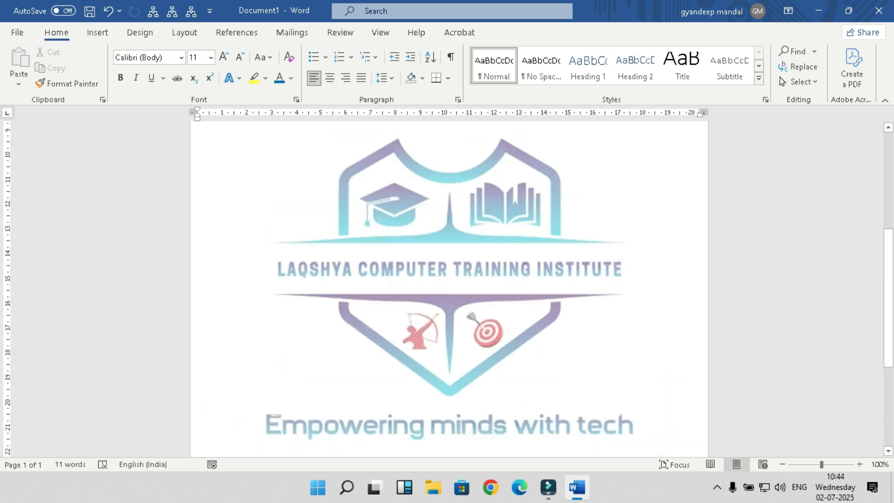
pyautogui.click(783, 465)
pyautogui.click(782, 465)
pyautogui.click(782, 464)
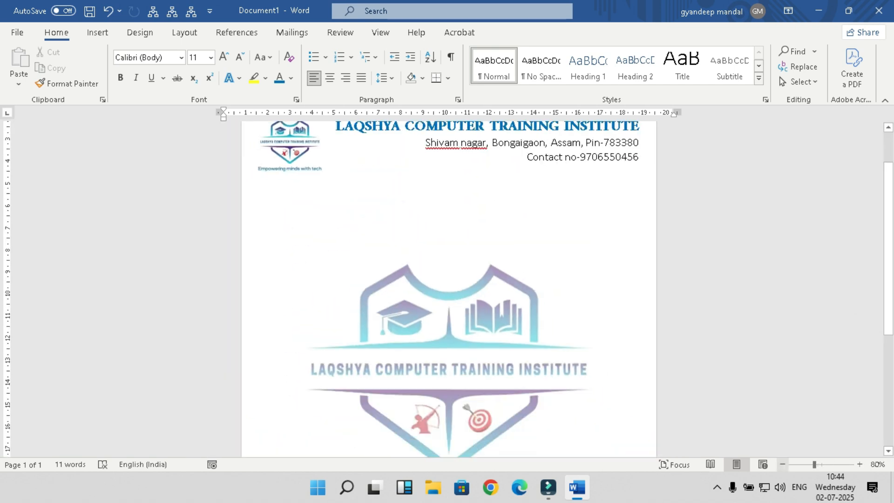
pyautogui.click(782, 464)
pyautogui.click(782, 464)
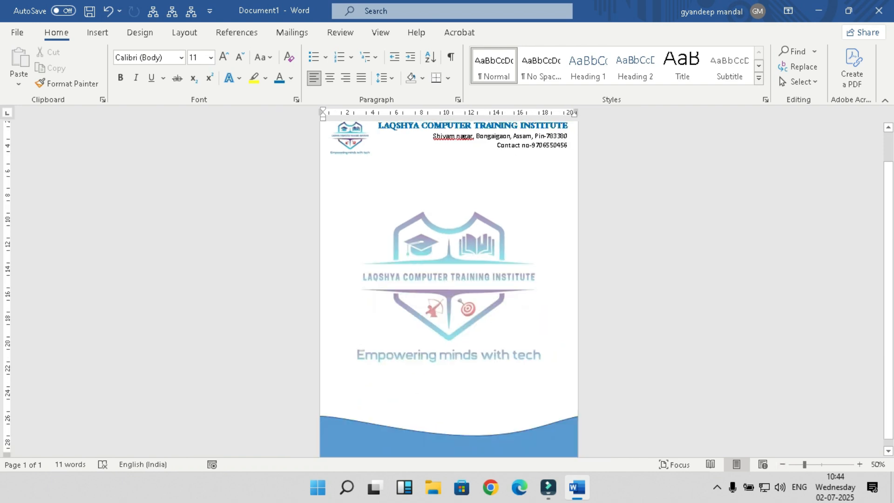
pyautogui.scroll(-1, 449, 289)
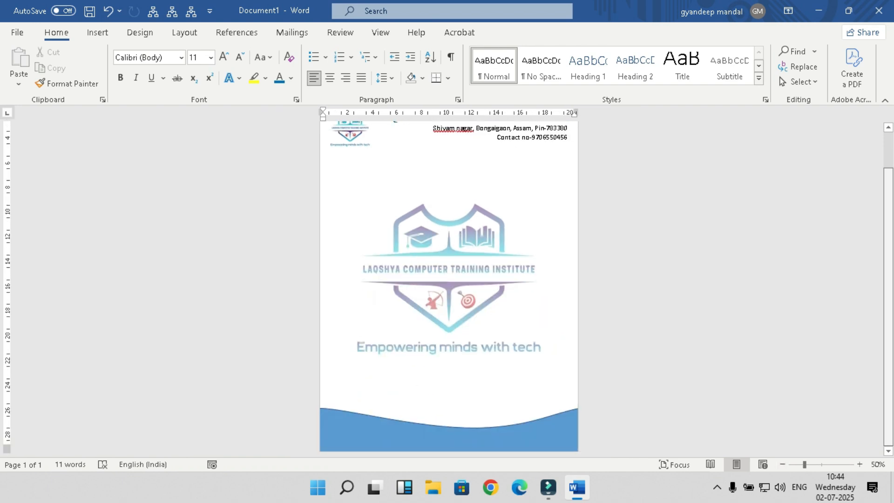
pyautogui.scroll(2, 450, 289)
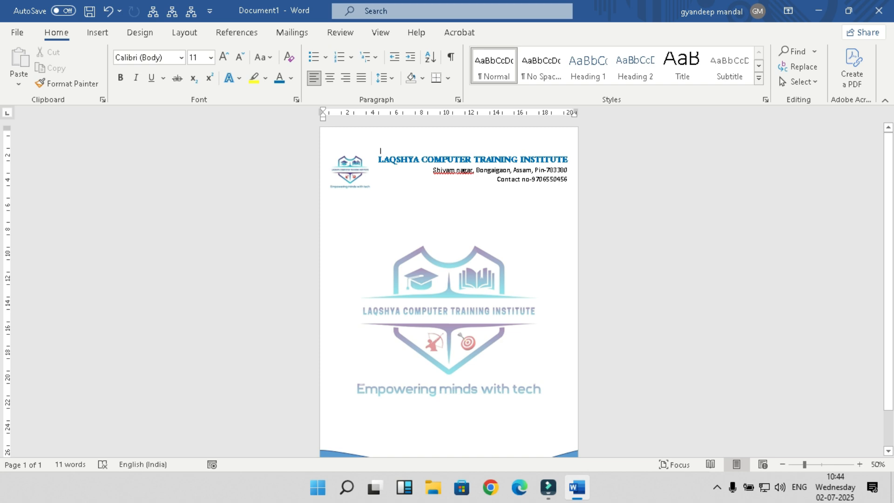
pyautogui.click(860, 464)
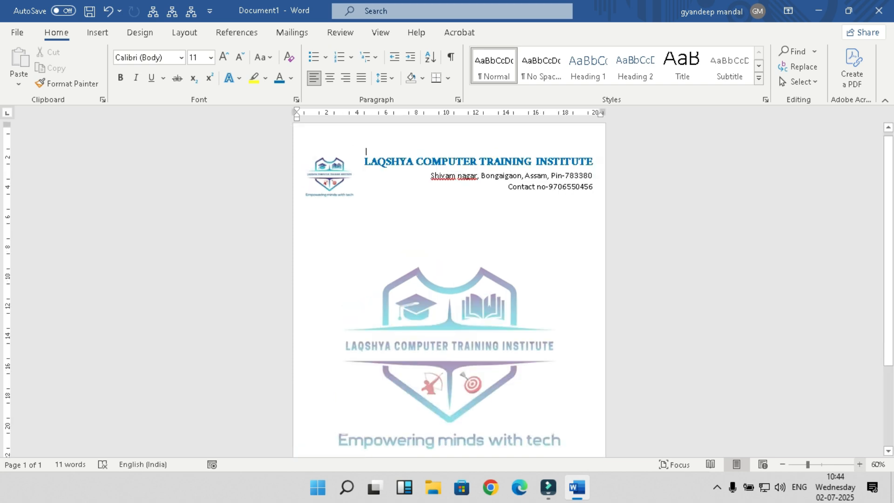
pyautogui.click(860, 464)
pyautogui.click(860, 464)
pyautogui.click(860, 464)
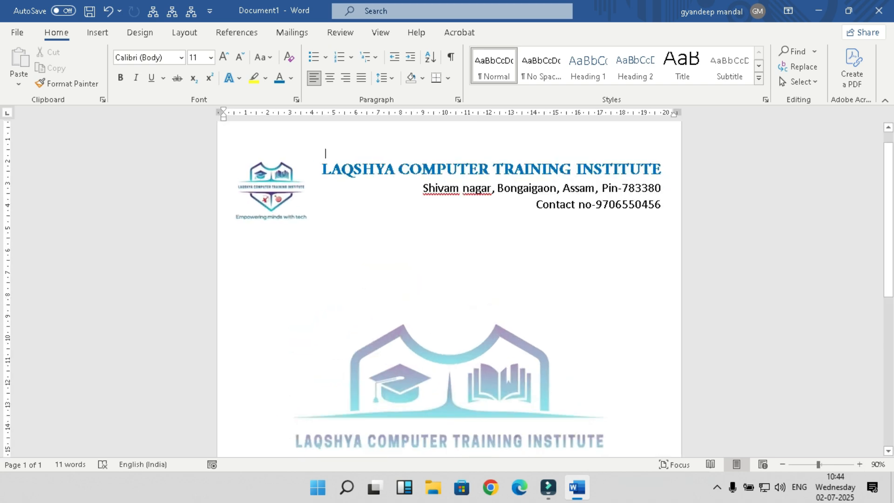
pyautogui.click(322, 169)
# Step: Move the three-line institute heading text box higher, closer to the page top
pyautogui.moveTo(326, 157); pyautogui.dragTo(326, 148)
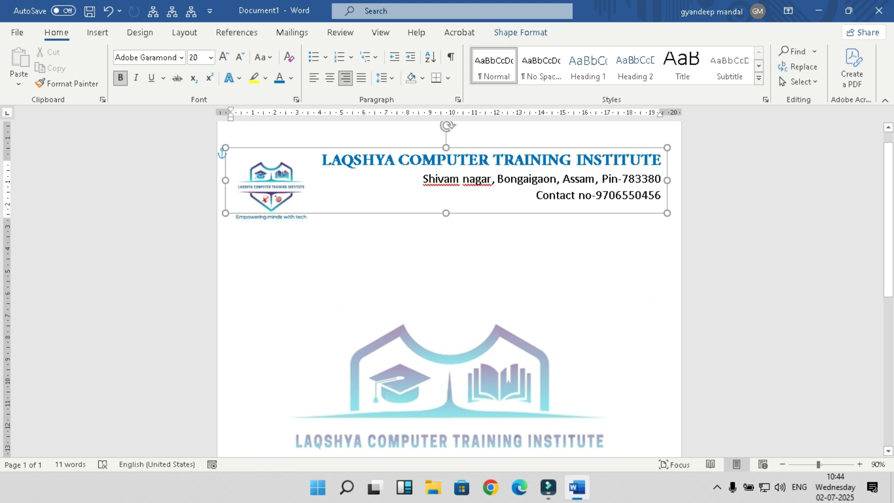
pyautogui.press('Up')
pyautogui.press('Up')
pyautogui.press('Up')
pyautogui.press('Up')
pyautogui.press('Right')
pyautogui.press('Right')
pyautogui.moveTo(340, 128); pyautogui.dragTo(331, 129)
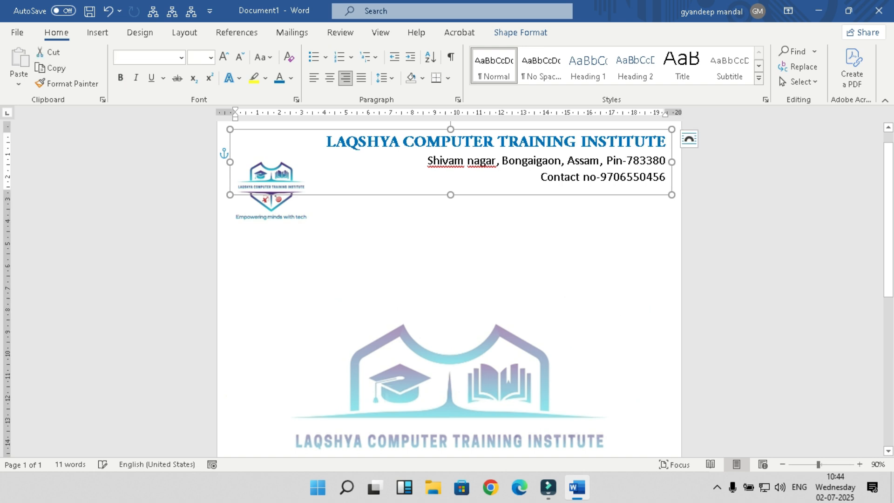
pyautogui.click(274, 205)
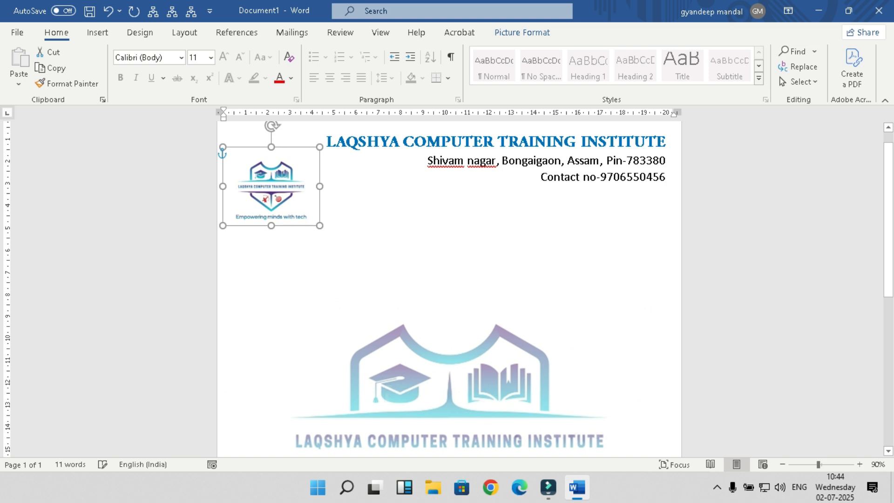
# Step: Set the small logo to In Front of Text wrapping and move it to the top-left corner
pyautogui.tripleClick(277, 190)
pyautogui.click(277, 190)
pyautogui.click(522, 33)
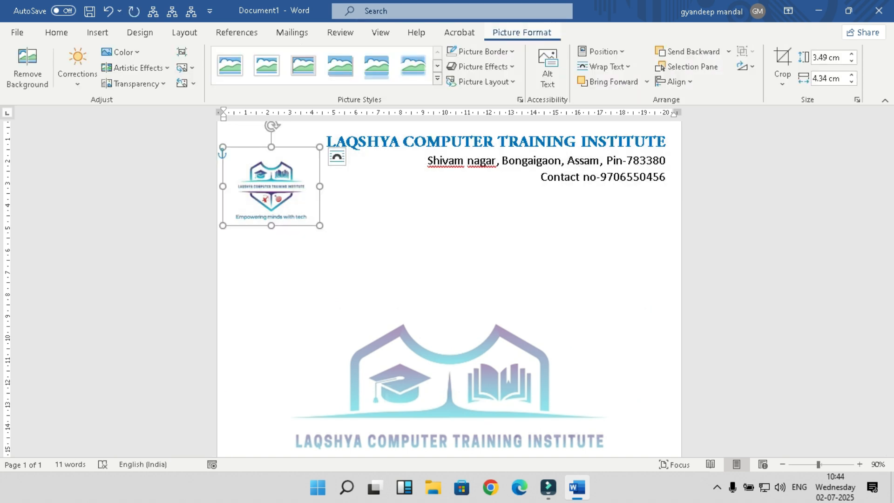
pyautogui.click(606, 67)
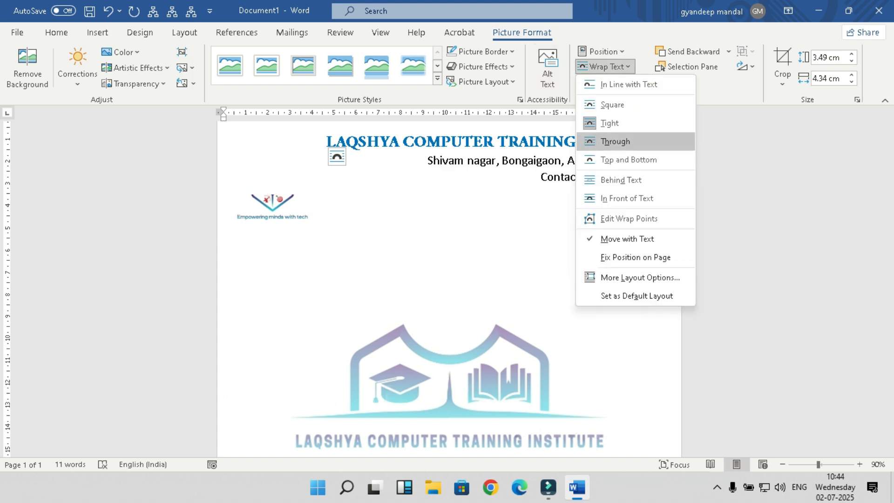
pyautogui.click(615, 141)
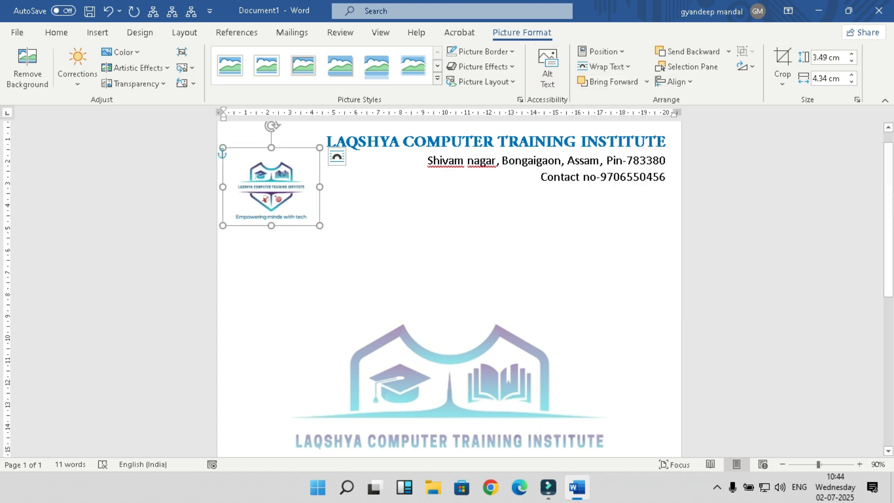
pyautogui.click(606, 67)
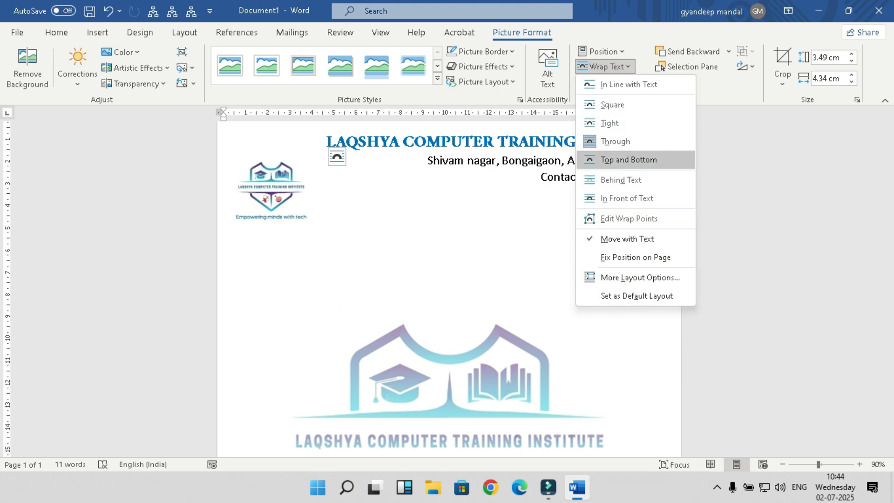
pyautogui.click(629, 159)
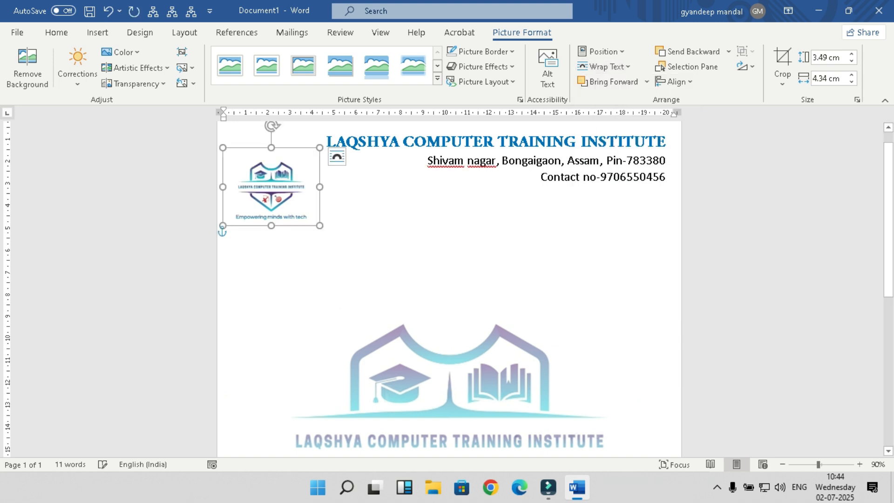
pyautogui.click(605, 66)
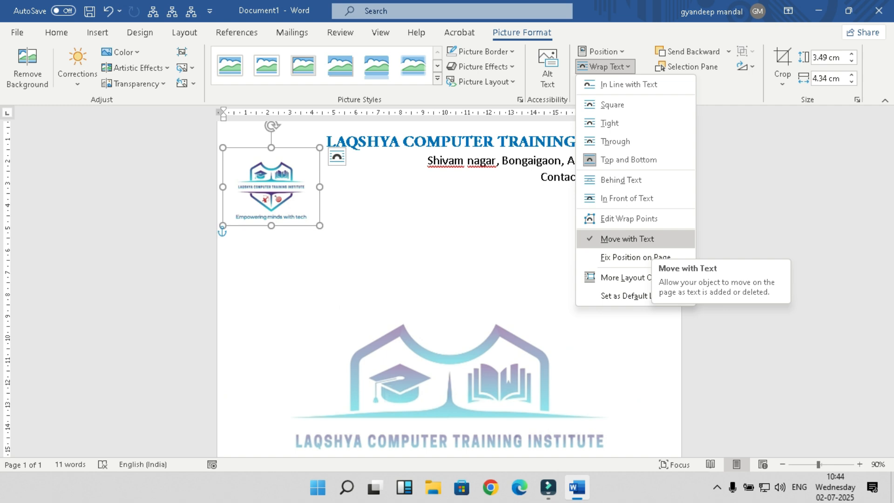
pyautogui.click(648, 240)
pyautogui.moveTo(270, 276); pyautogui.dragTo(268, 181)
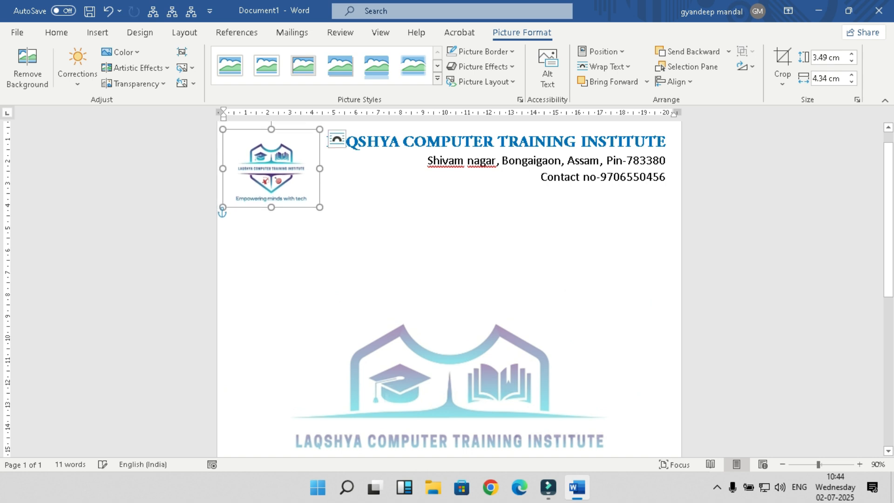
pyautogui.click(224, 212)
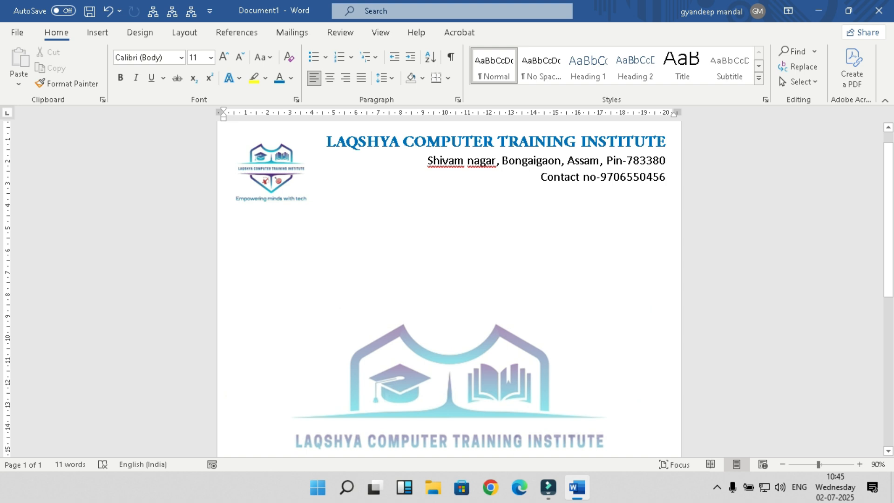
# Step: Check the watermark on the page, then show the Design ribbon's background options
pyautogui.scroll(-5, 449, 289)
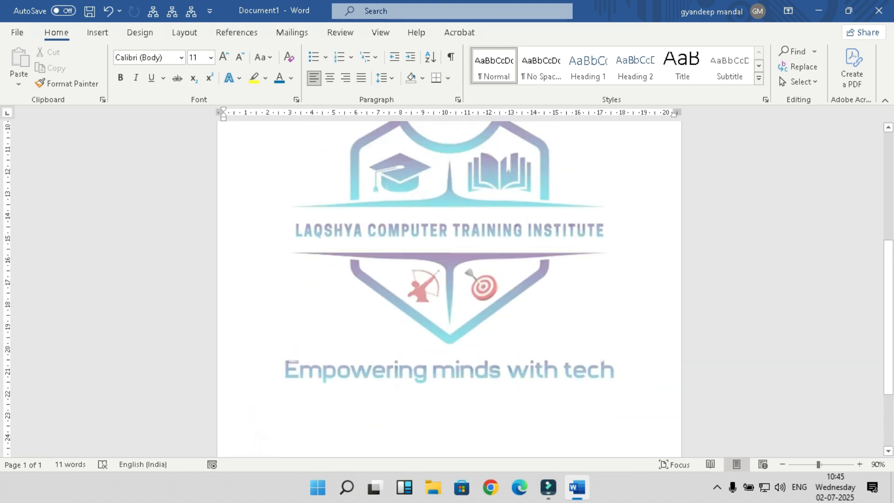
pyautogui.scroll(5, 449, 289)
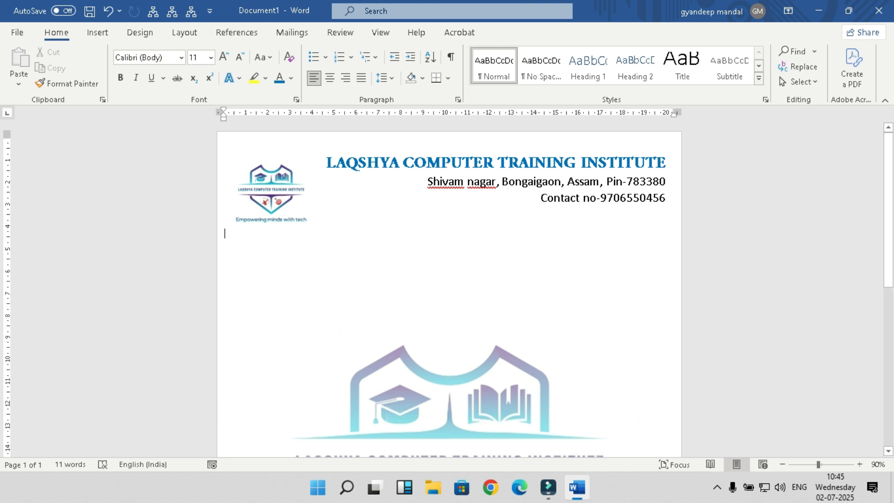
pyautogui.click(140, 32)
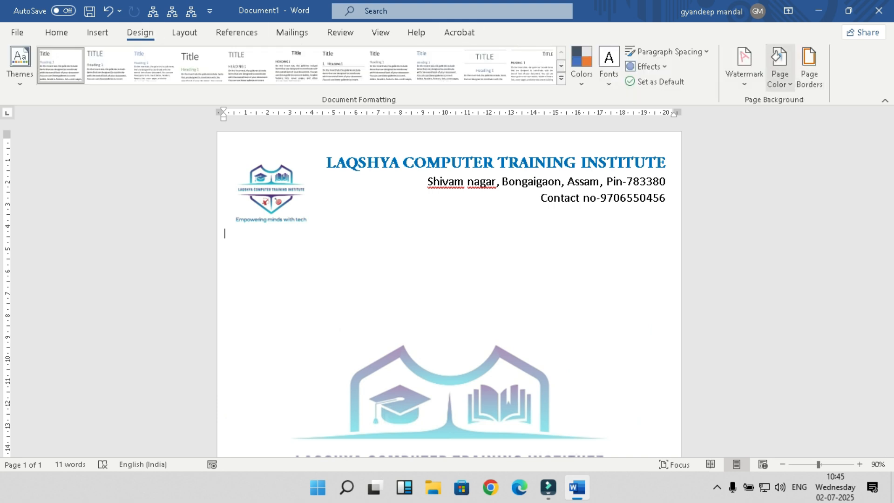
# Step: Open the Page Color palette and preview the page with its logo watermark
pyautogui.click(781, 65)
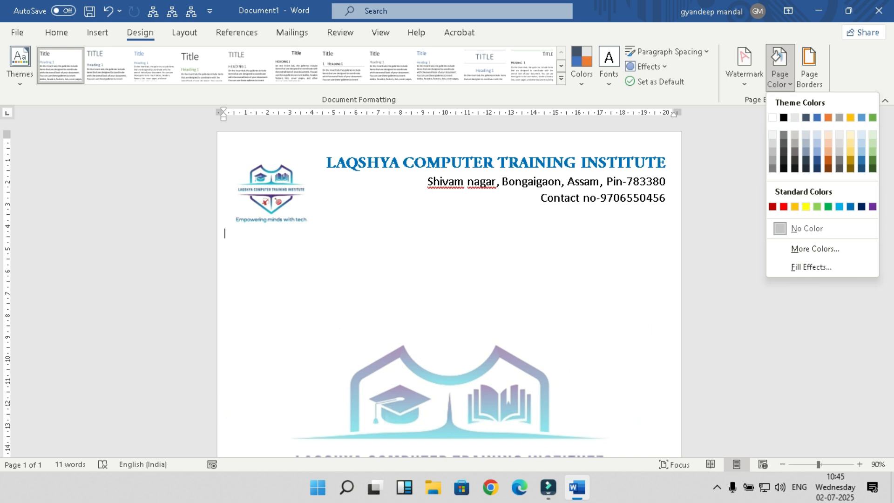
pyautogui.scroll(-3, 450, 288)
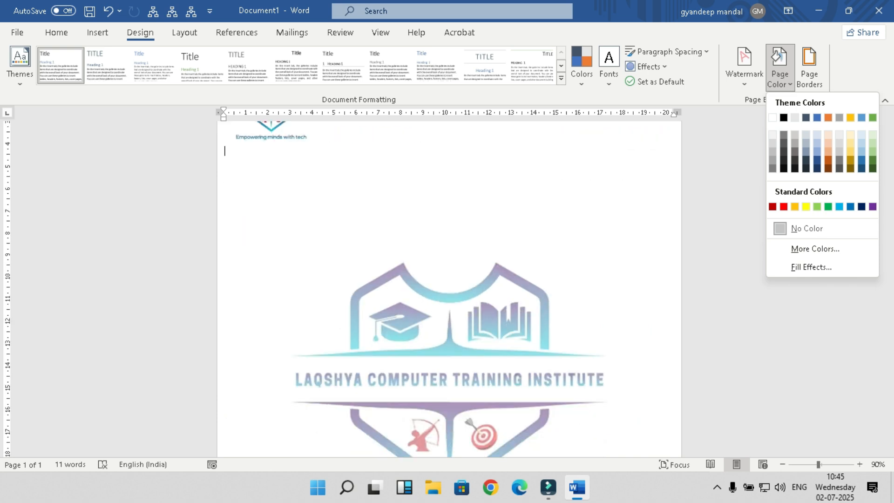
pyautogui.scroll(-6, 450, 288)
pyautogui.scroll(6, 449, 289)
pyautogui.scroll(3, 449, 289)
pyautogui.scroll(-6, 449, 289)
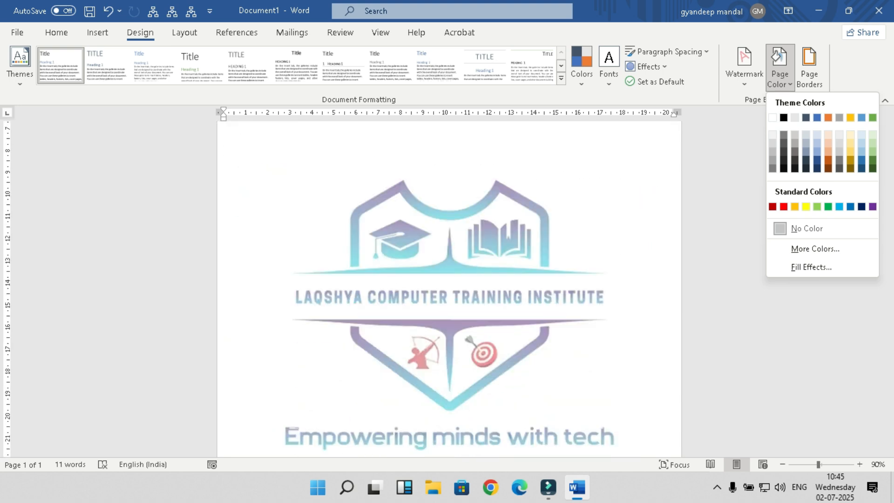
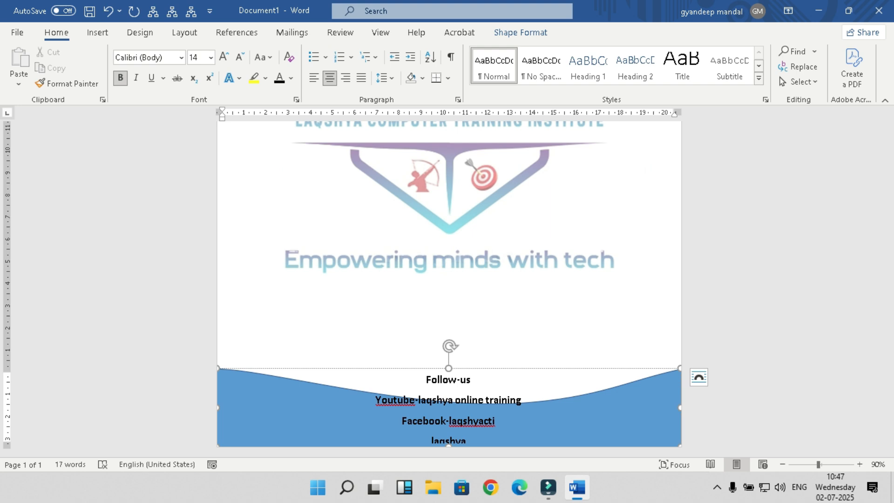
# Step: Finish the 'Laqshya institute' footer line and select the three social link lines
pyautogui.write('tute')
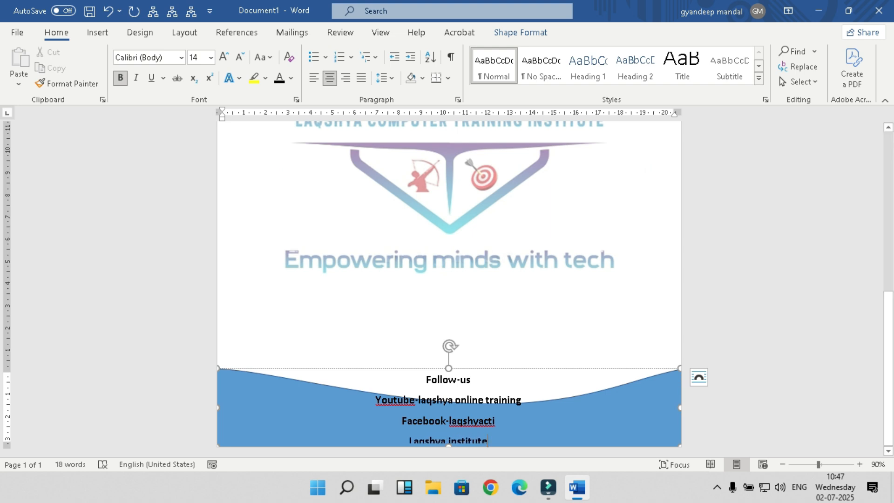
pyautogui.moveTo(375, 399); pyautogui.dragTo(494, 440)
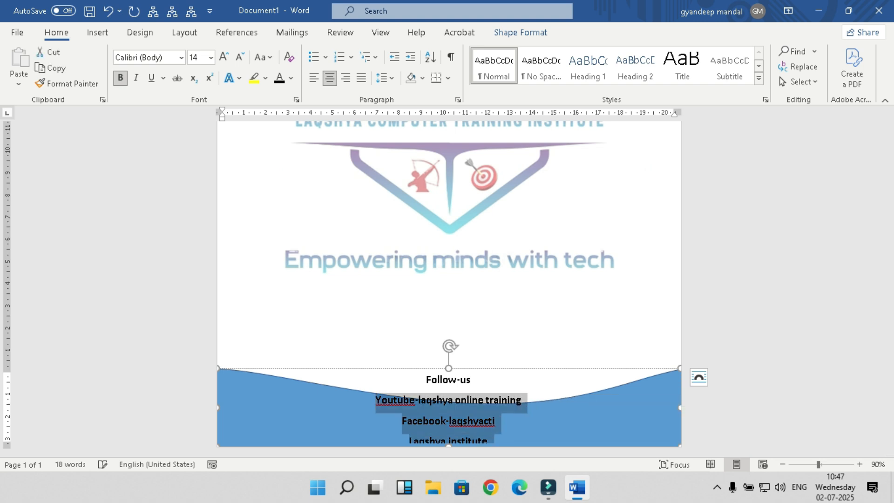
# Step: Remove the space after each footer paragraph, including below 'Follow us', and left-align the lines
pyautogui.click(386, 78)
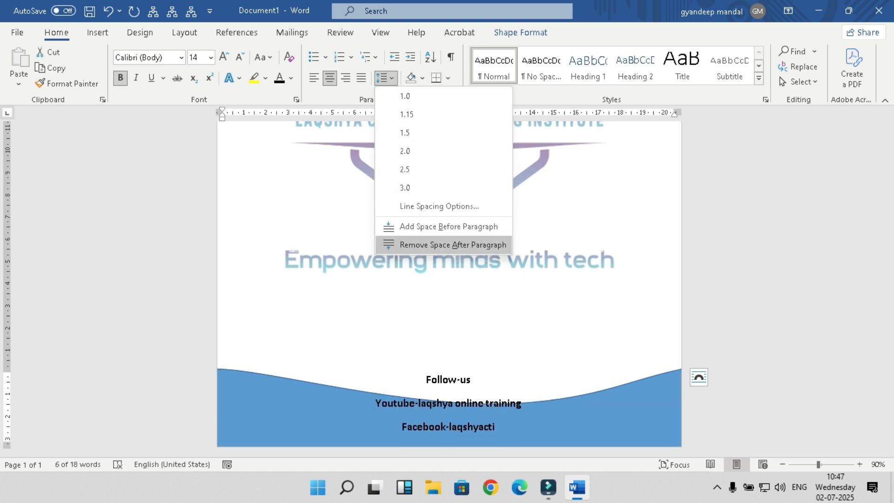
pyautogui.click(459, 246)
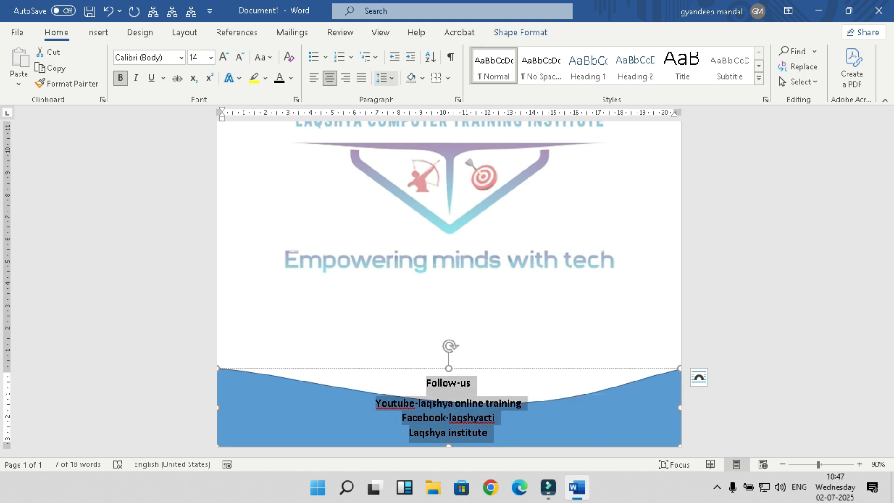
pyautogui.click(385, 78)
pyautogui.click(453, 245)
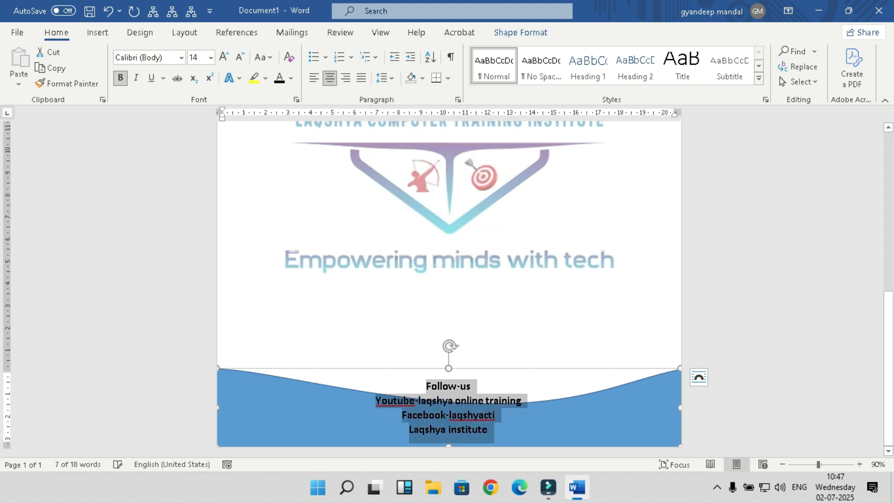
pyautogui.click(314, 78)
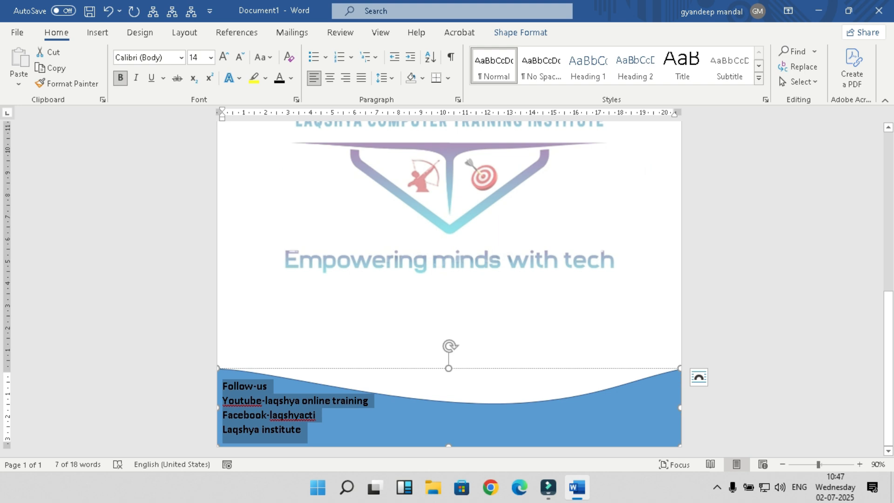
pyautogui.click(294, 413)
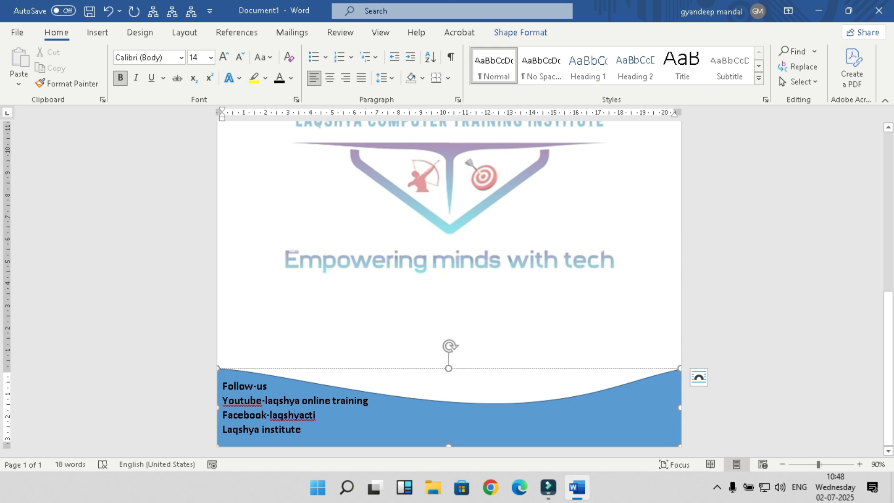
pyautogui.scroll(12, 449, 284)
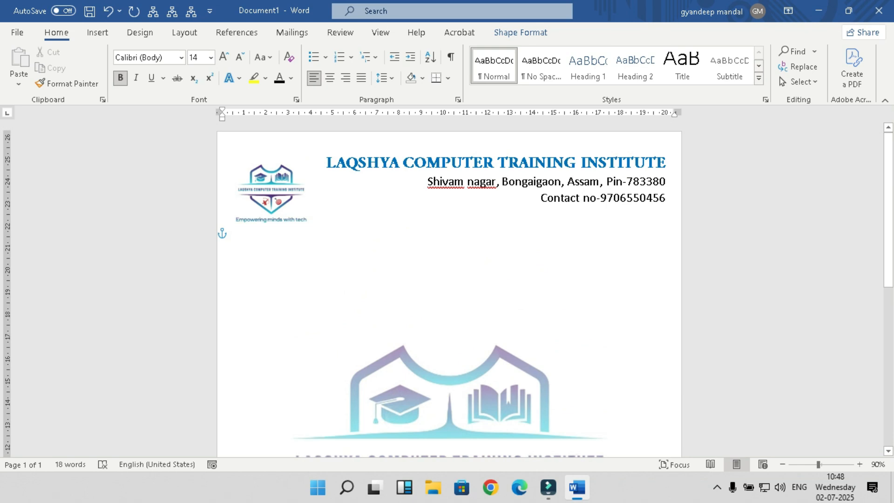
# Step: Make the line read 'Facebook page -laqshyacti' and add 'website-laqshyacti.in' at its right end
pyautogui.scroll(-12, 293, 411)
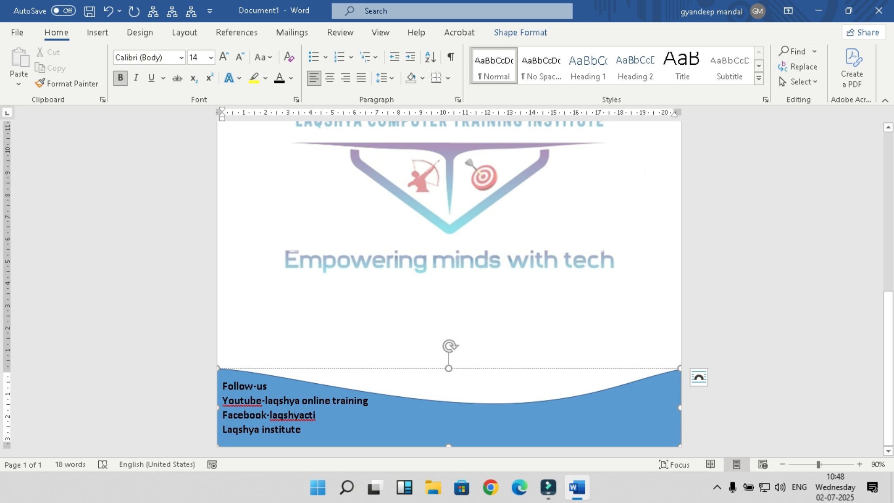
pyautogui.write('page')
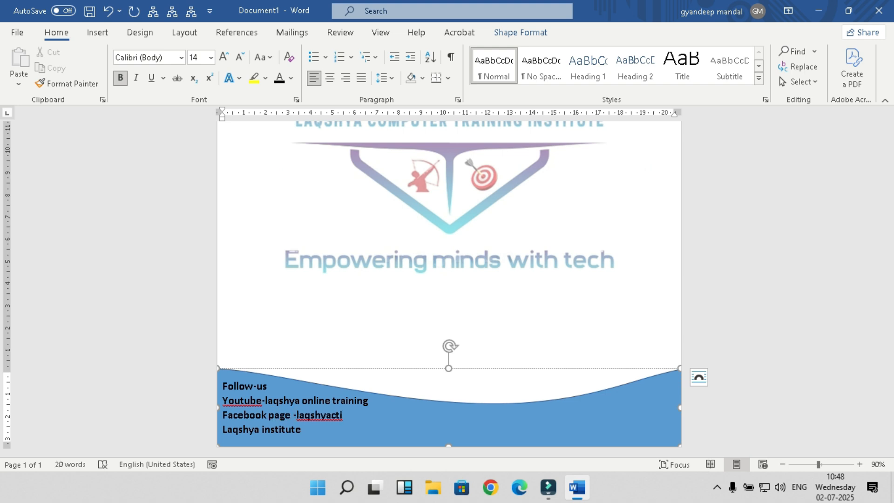
pyautogui.click(301, 429)
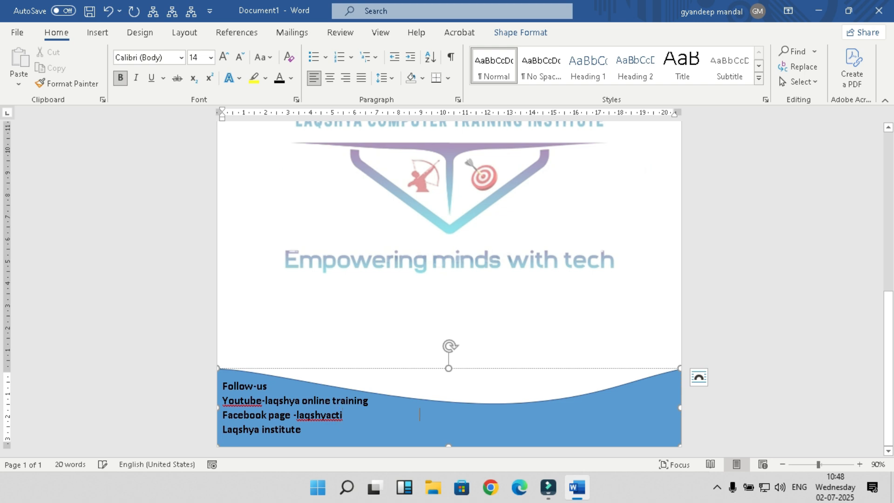
pyautogui.write('web')
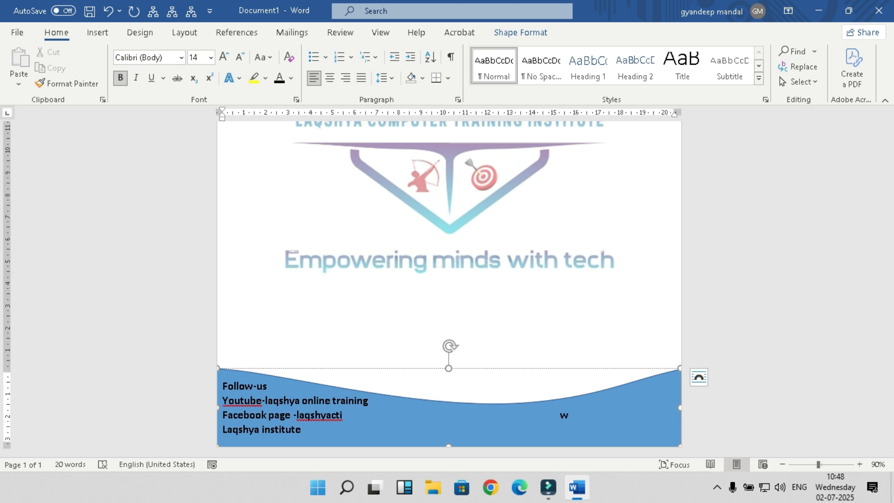
pyautogui.write('site-laqshyacti')
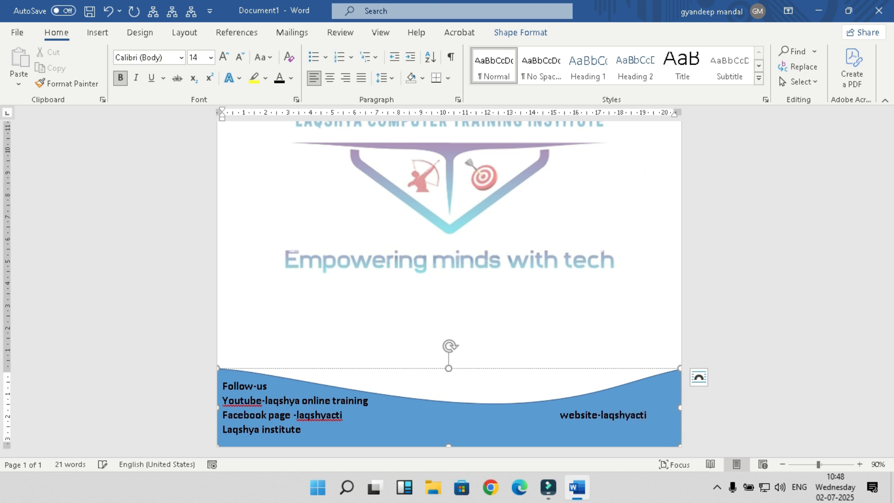
pyautogui.write('.in')
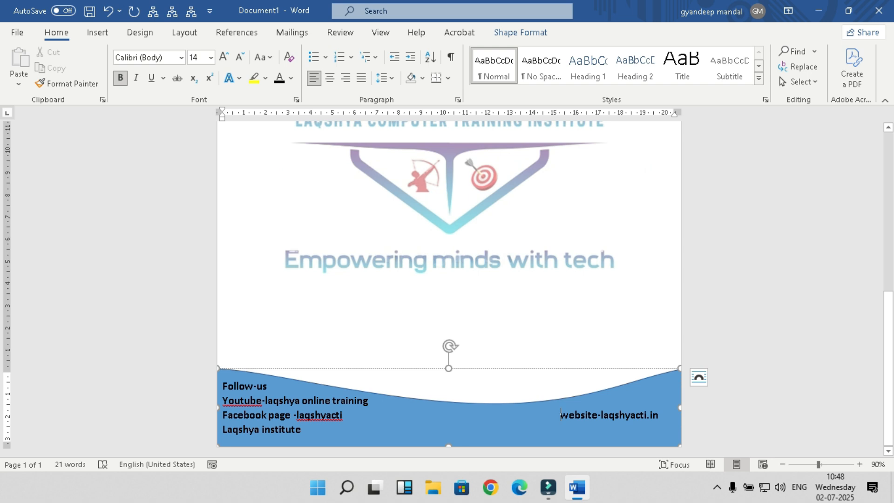
pyautogui.press('Tab')
pyautogui.press('BackSpace')
pyautogui.click(447, 312)
pyautogui.scroll(-5, 448, 312)
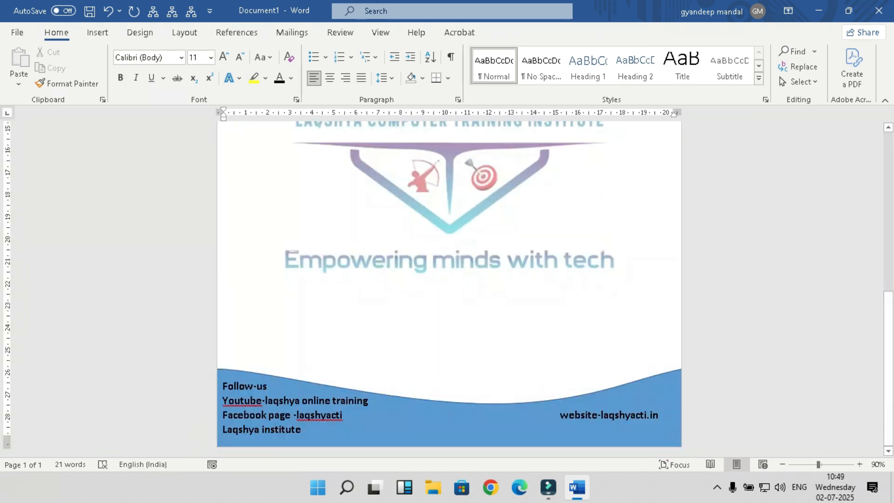
# Step: Add 'laqshyacti' to the dictionary and correct 'Youtube' to the suggested 'YouTube'
pyautogui.rightClick(327, 415)
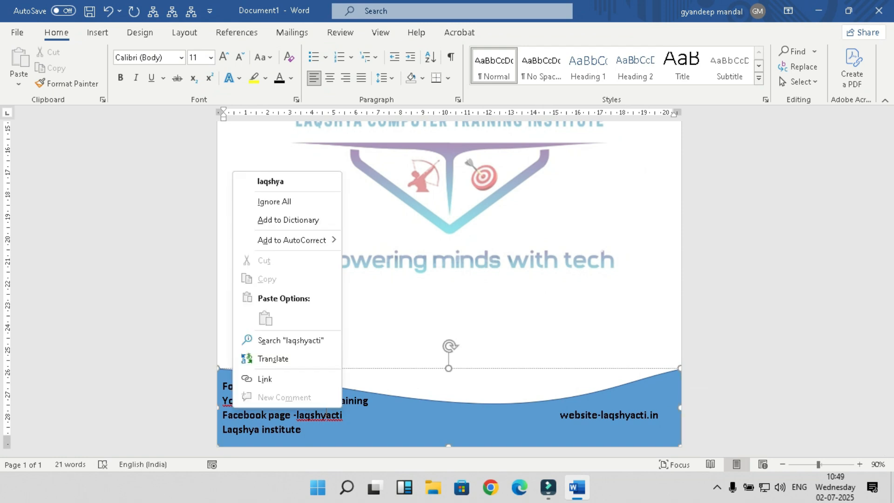
pyautogui.moveTo(292, 241)
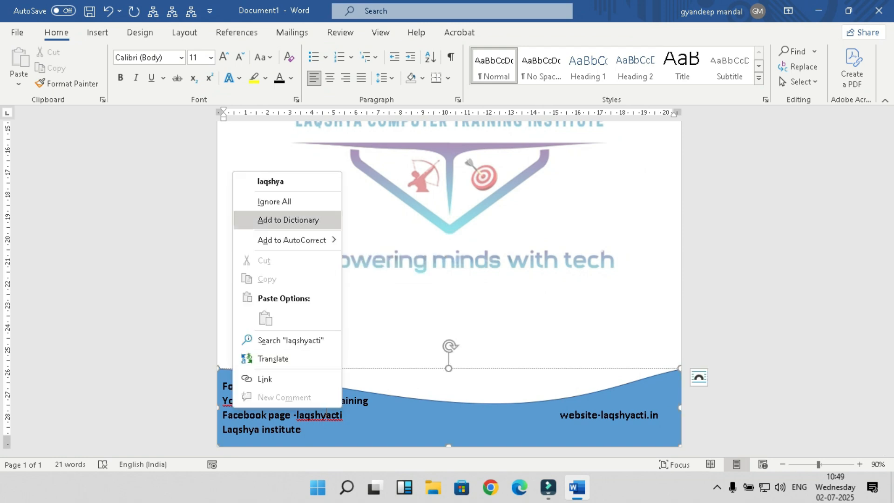
pyautogui.click(288, 219)
pyautogui.rightClick(244, 401)
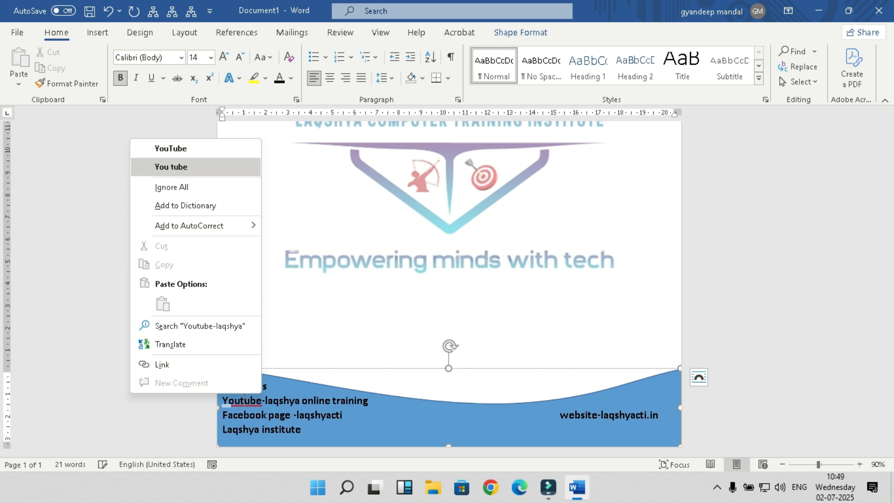
pyautogui.click(171, 148)
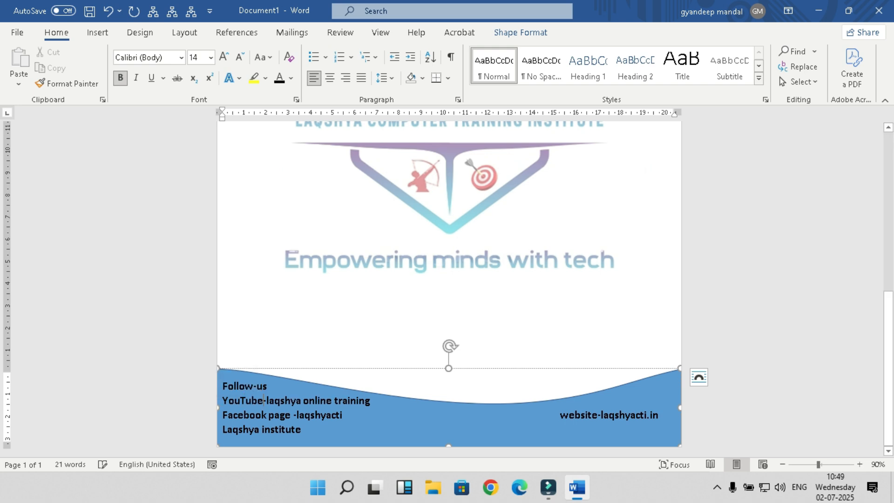
pyautogui.scroll(10, 449, 288)
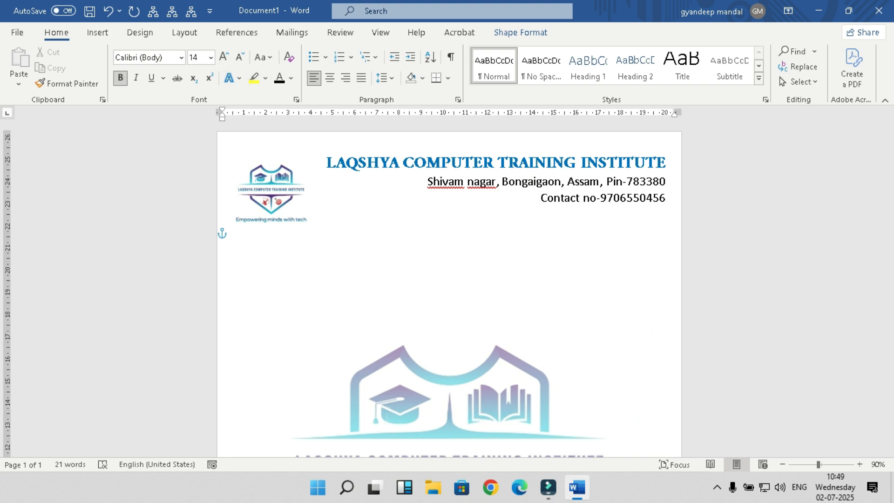
# Step: Draw a thin, full-width, solid black rectangle under the header as a divider bar
pyautogui.click(98, 32)
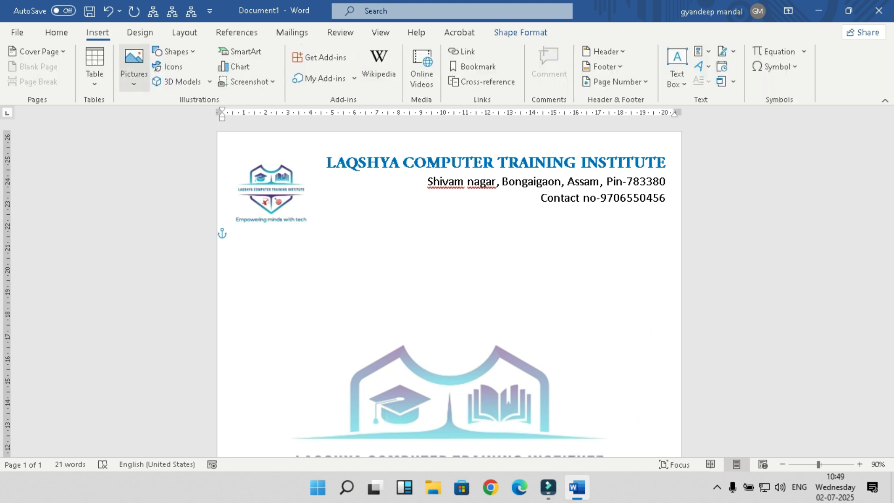
pyautogui.click(175, 51)
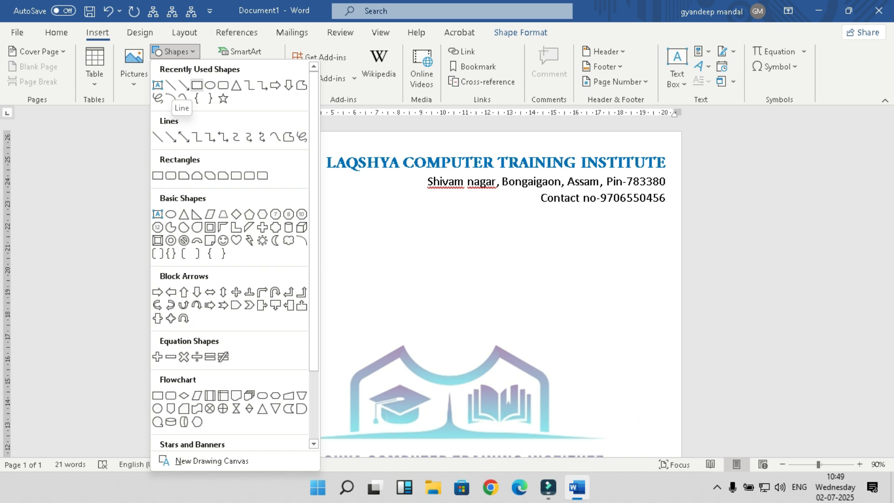
pyautogui.click(197, 85)
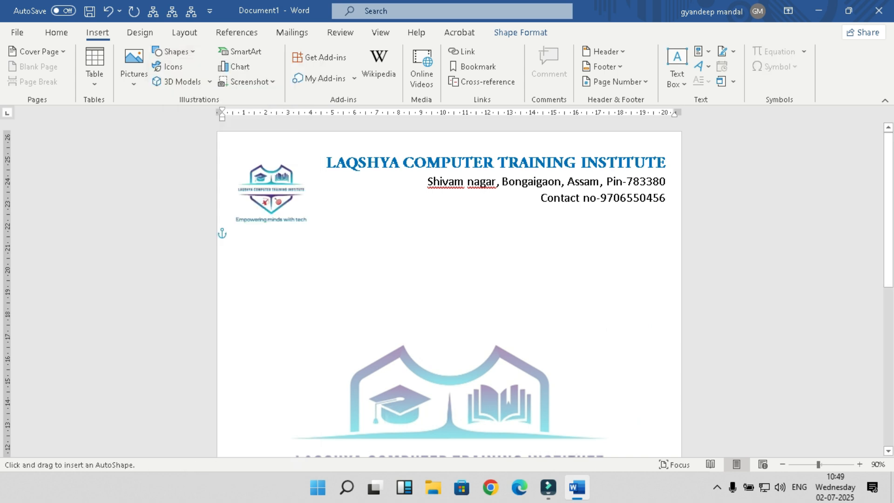
pyautogui.moveTo(222, 228); pyautogui.dragTo(672, 231)
pyautogui.click(189, 65)
pyautogui.press('Escape')
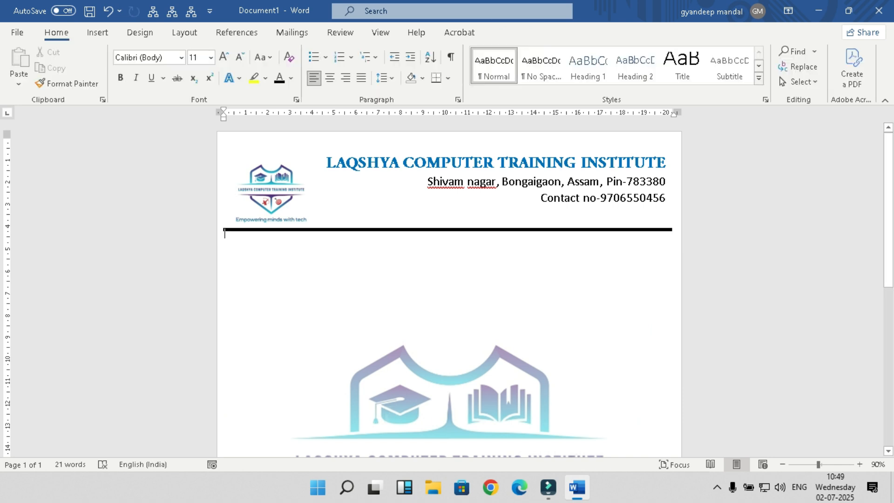
# Step: Select the divider line, look at its Edit Shape options, then save the document
pyautogui.click(222, 230)
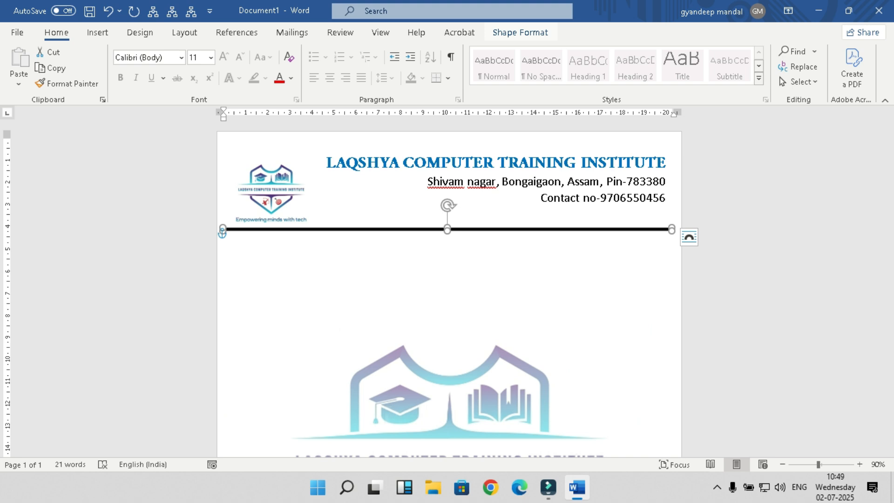
pyautogui.click(520, 32)
pyautogui.click(110, 52)
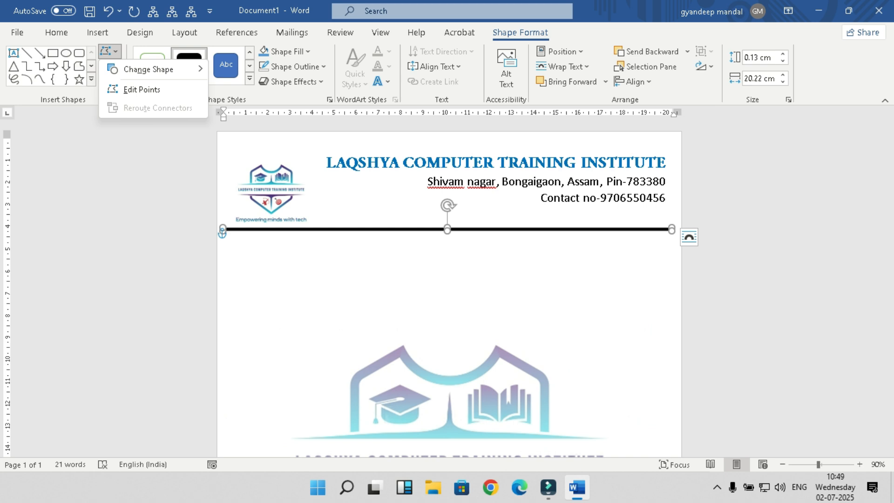
pyautogui.press('Escape')
pyautogui.scroll(-3, 450, 279)
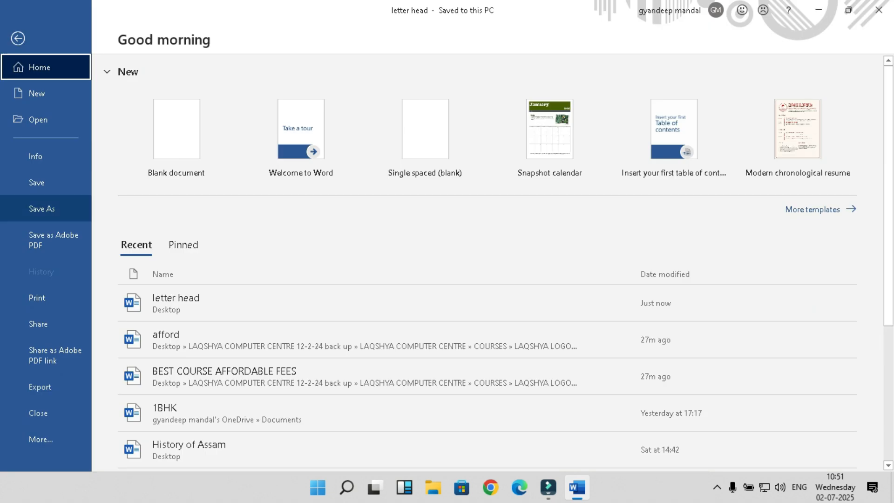
# Step: Save the file as 'letter head' in the Desktop folder, then close Word
pyautogui.click(42, 209)
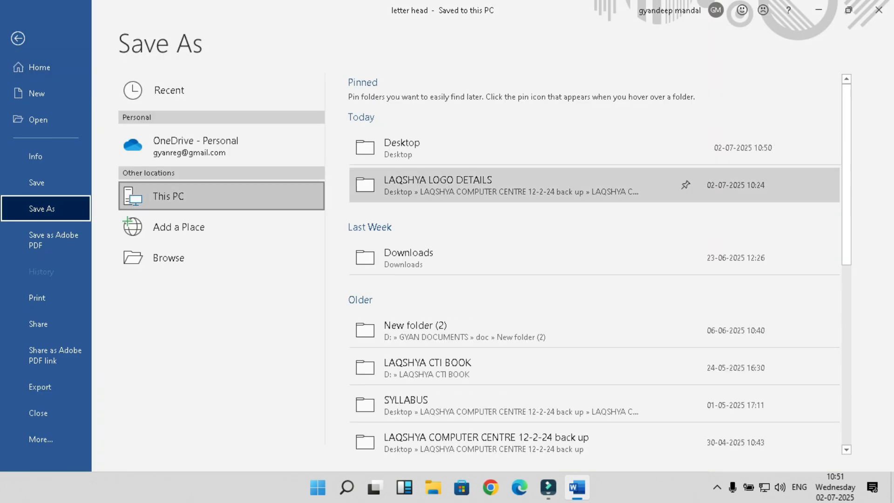
pyautogui.click(512, 147)
pyautogui.press('Return')
pyautogui.click(878, 10)
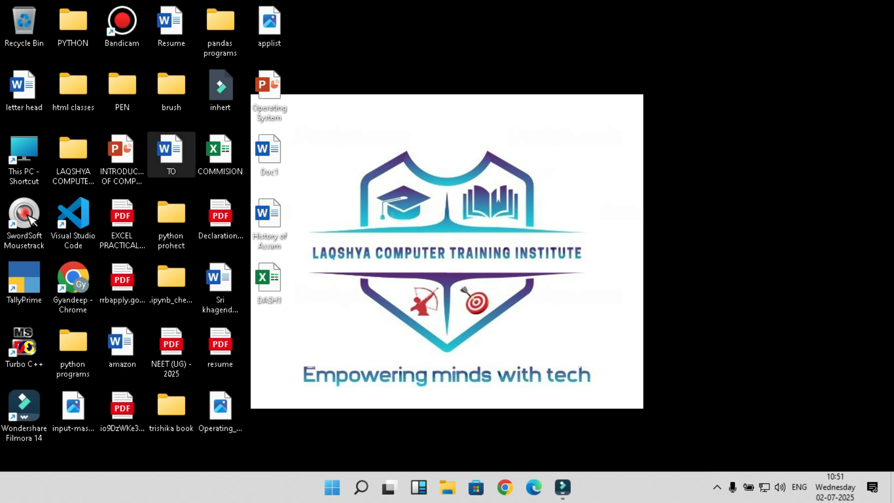
# Step: Reopen 'letter head' to scroll through it, close it, and launch Chrome maximized
pyautogui.doubleClick(25, 91)
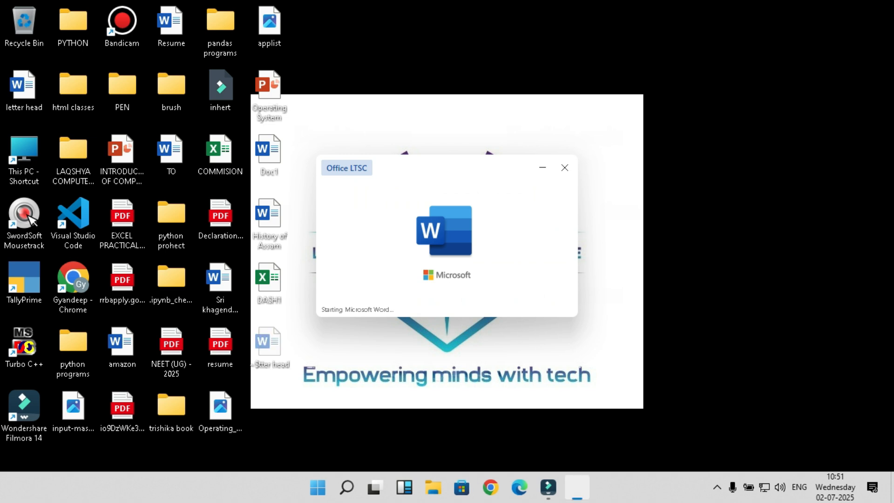
pyautogui.scroll(-7, 449, 289)
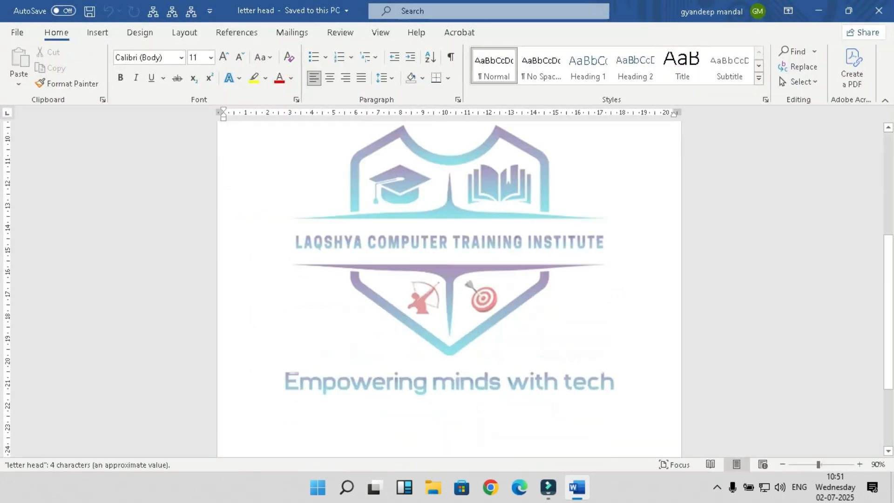
pyautogui.scroll(3, 450, 288)
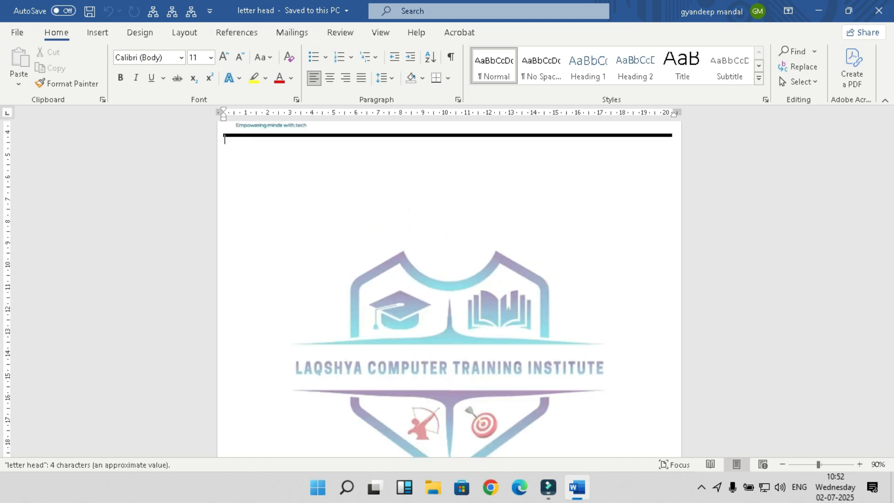
pyautogui.click(879, 10)
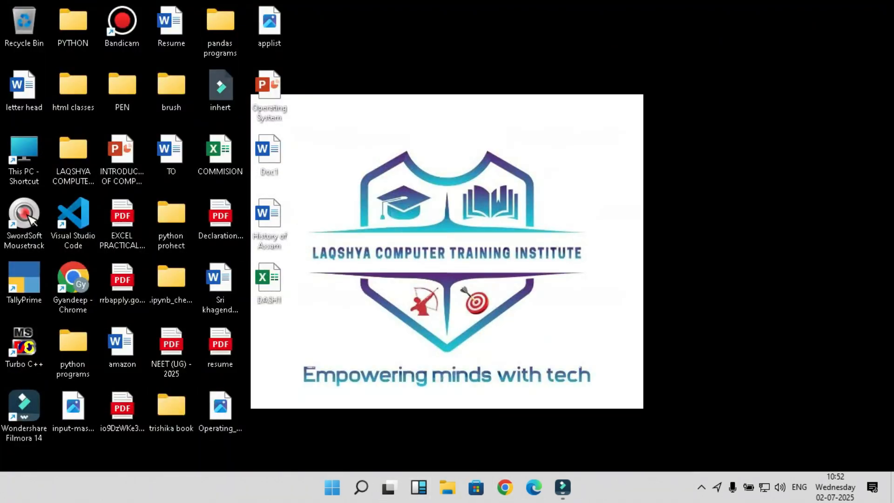
pyautogui.click(506, 488)
pyautogui.click(738, 20)
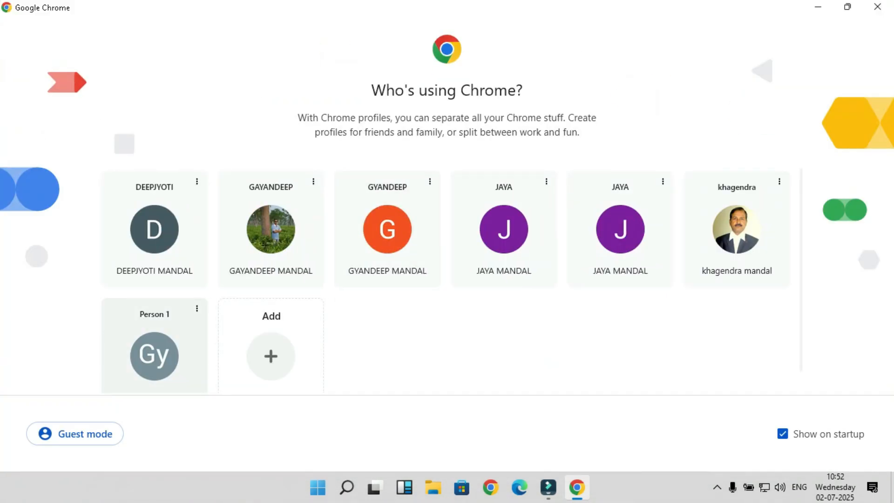
# Step: Choose a Chrome profile, search 'word to pdf', and open the iLovePDF Word to PDF converter
pyautogui.click(155, 347)
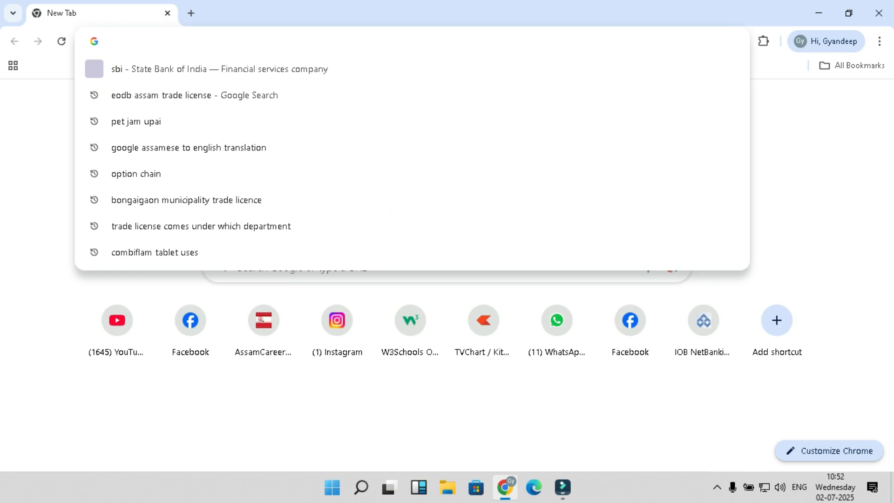
pyautogui.write('word t')
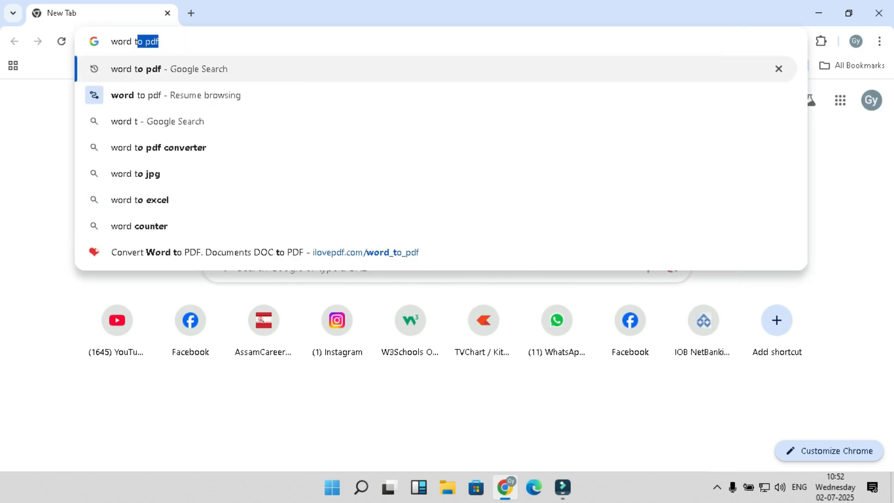
pyautogui.write('o')
pyautogui.press('Return')
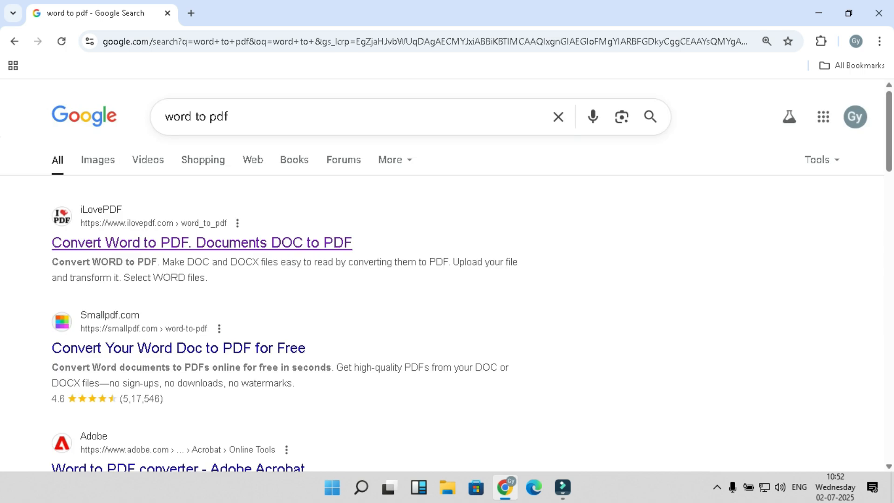
pyautogui.click(202, 242)
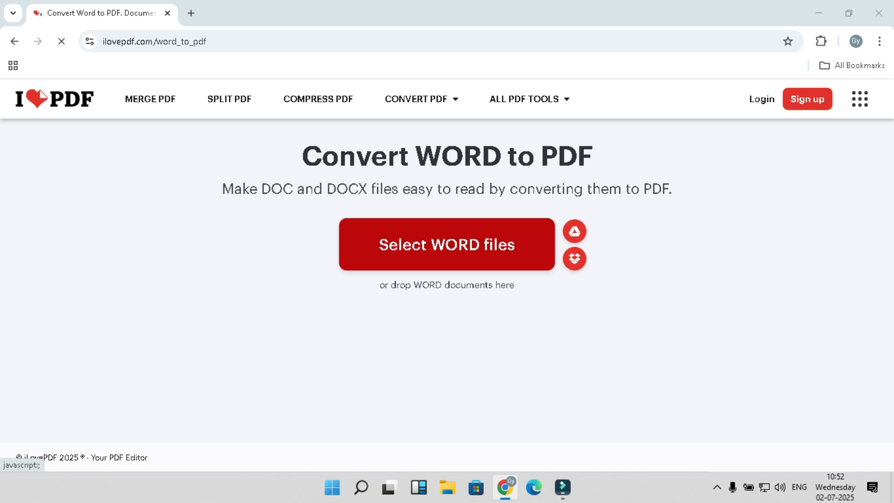
# Step: Upload 'letter head' from the Desktop and convert it to PDF
pyautogui.click(447, 244)
pyautogui.scroll(2, 51, 130)
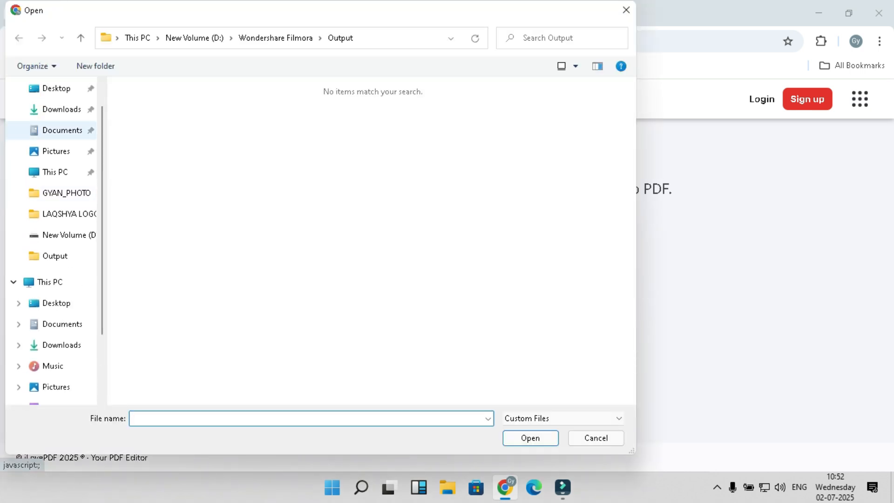
pyautogui.click(56, 89)
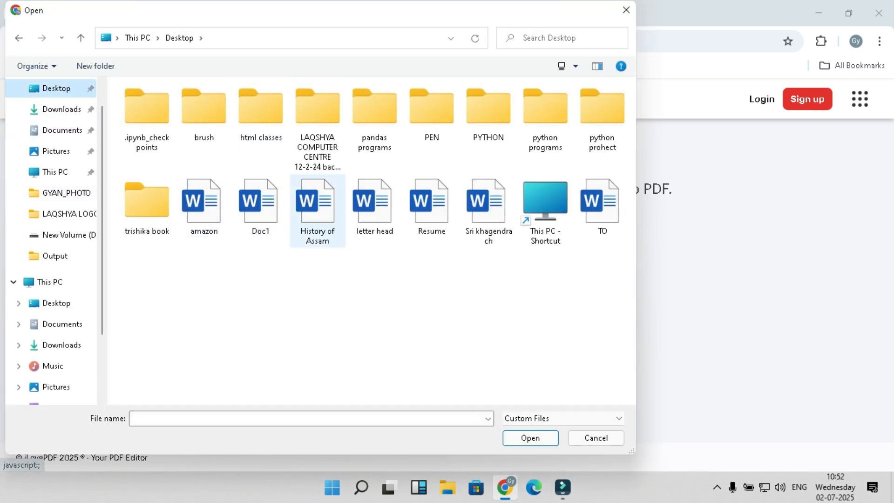
pyautogui.click(373, 205)
pyautogui.click(530, 438)
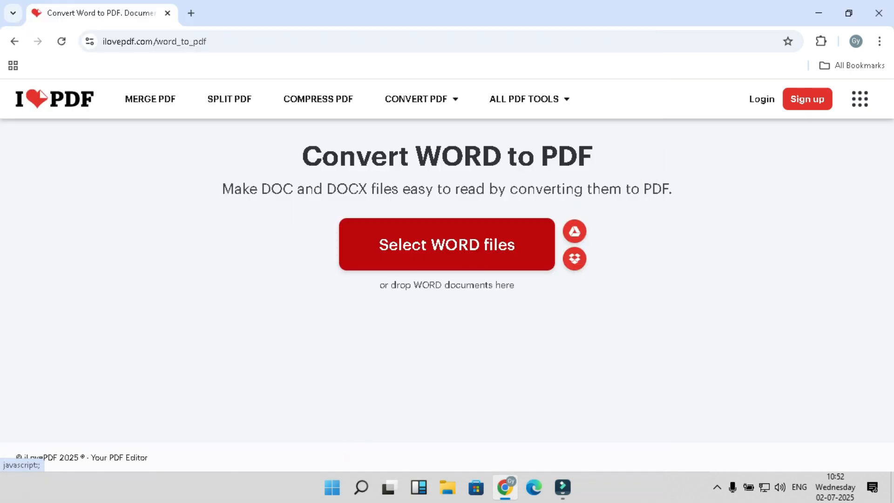
pyautogui.click(771, 435)
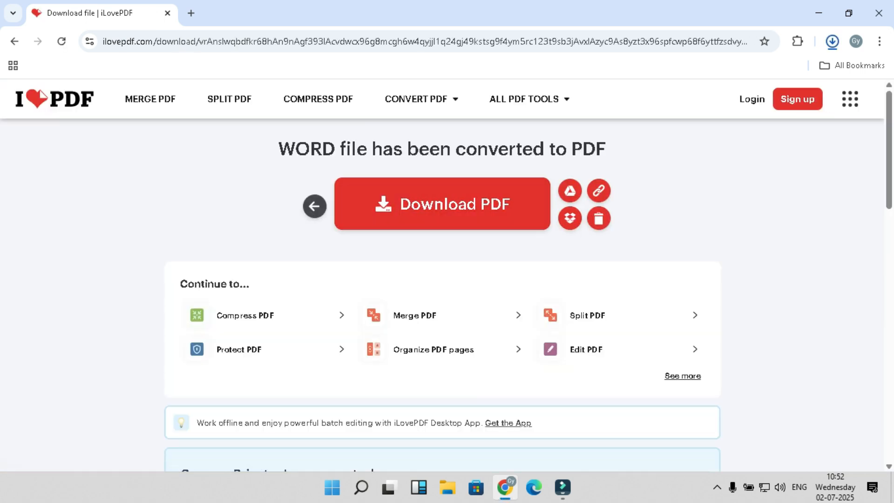
# Step: Open the downloaded 'letter head.pdf', scroll from header to wave footer, and close the Acrobat window
pyautogui.click(702, 73)
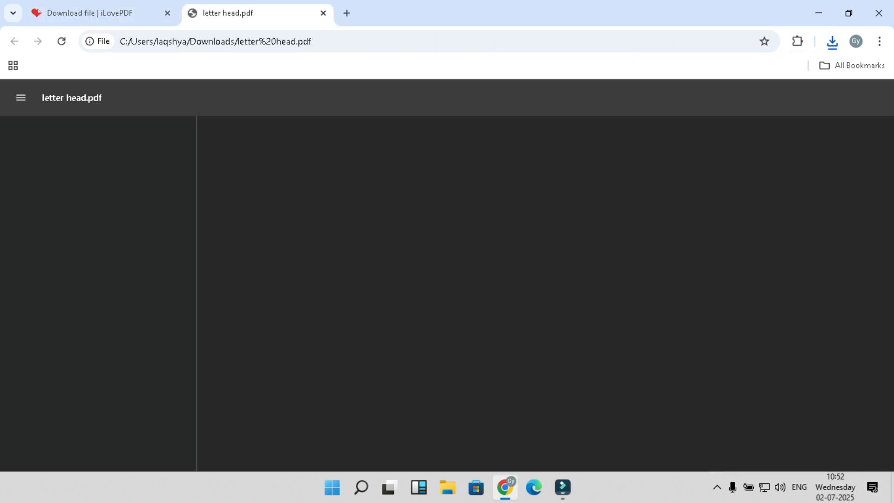
pyautogui.scroll(-1, 540, 295)
pyautogui.scroll(-8, 540, 294)
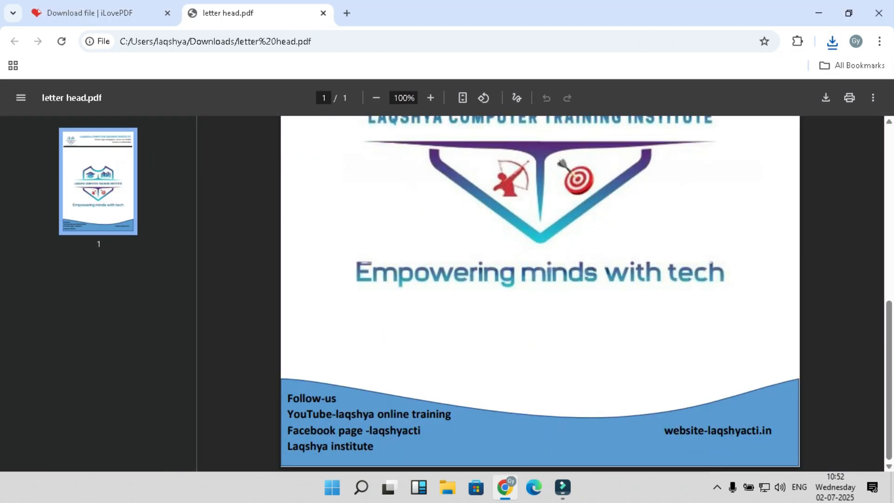
pyautogui.scroll(5, 540, 294)
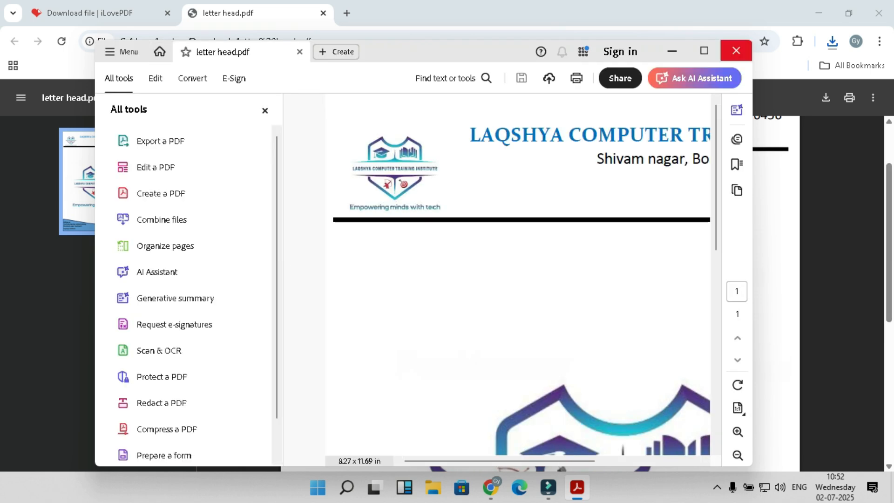
pyautogui.click(736, 51)
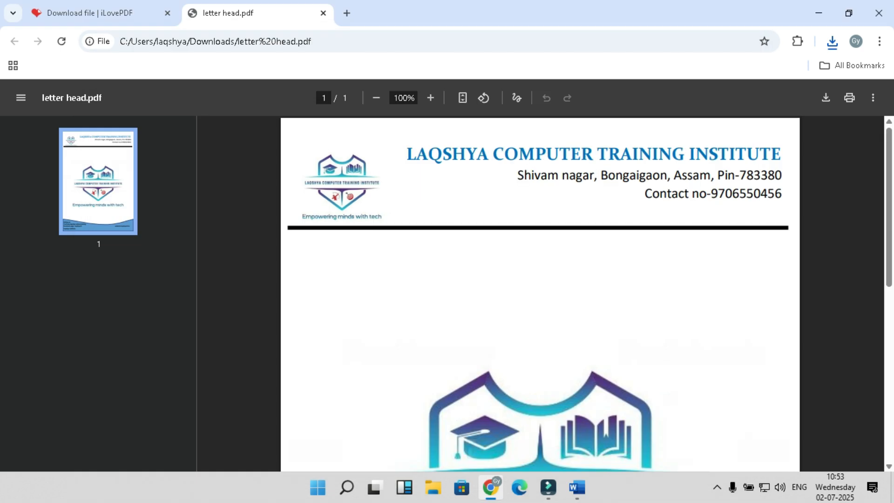